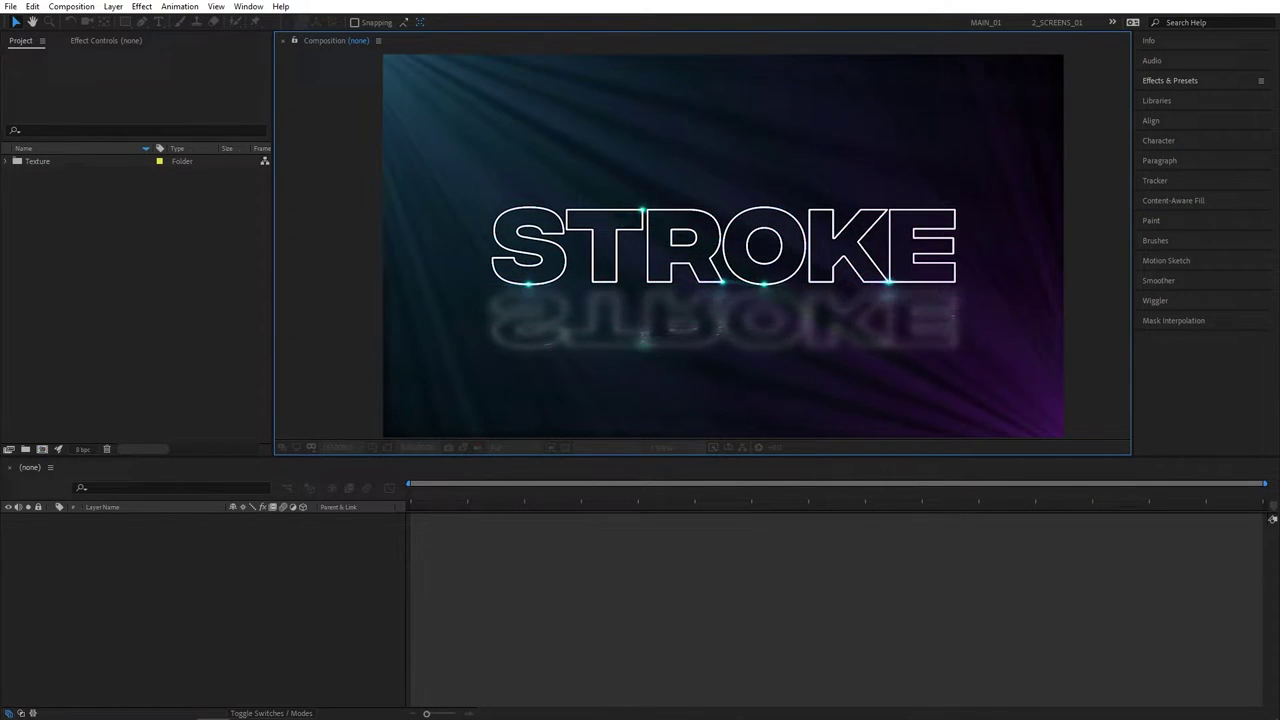
Start a new composition, Comp 1, at 1920×1080, 30 fps and 10 seconds
click(608, 271)
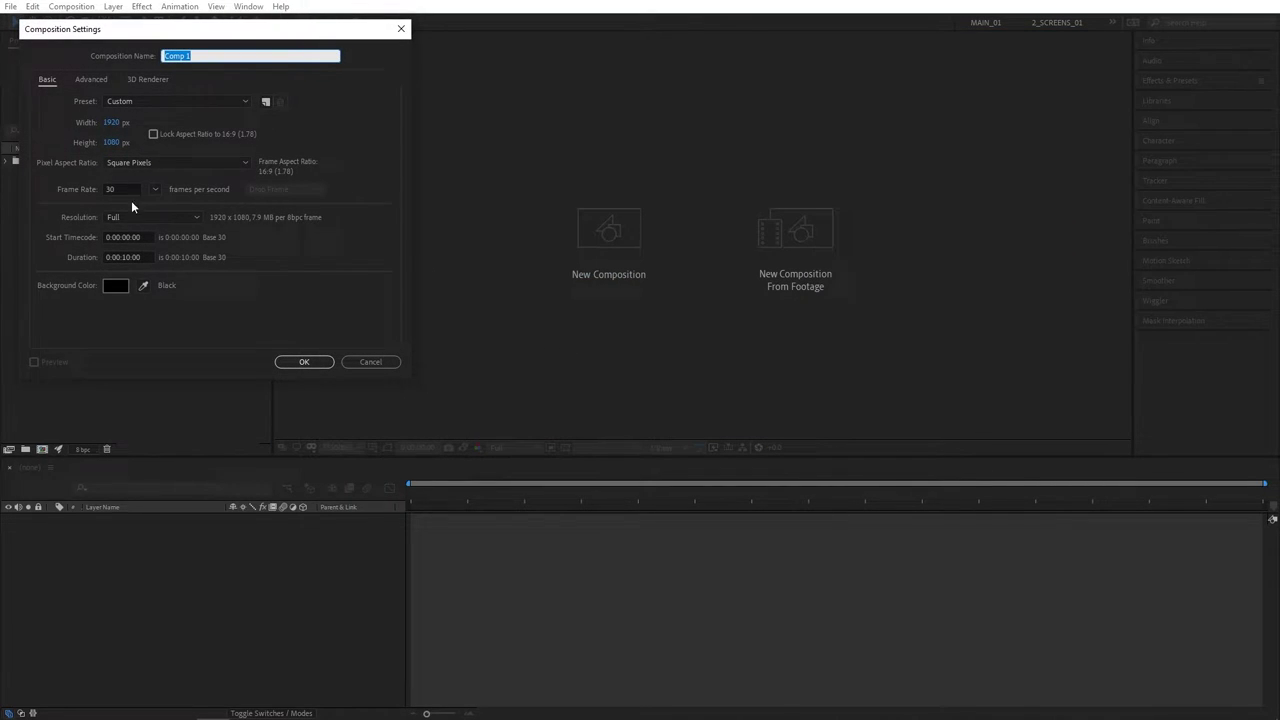
Confirm the composition settings and add a text layer reading 'Stroke'
click(316, 364)
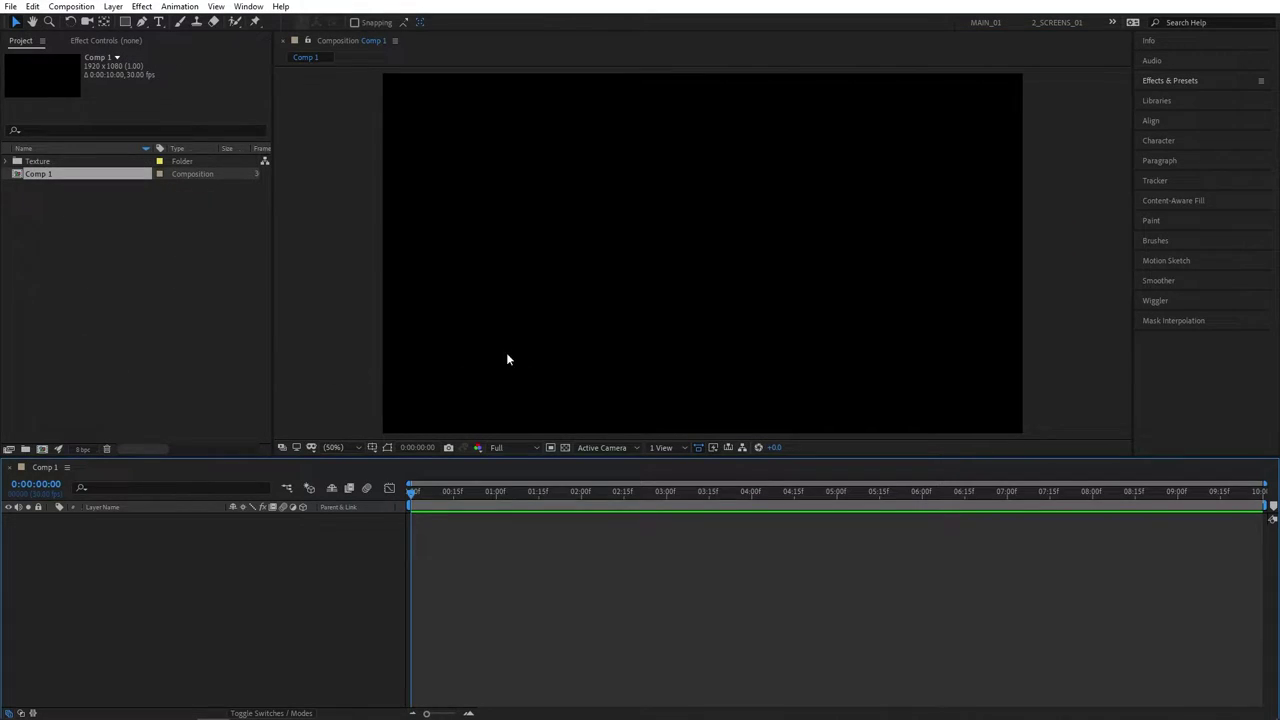
click(159, 22)
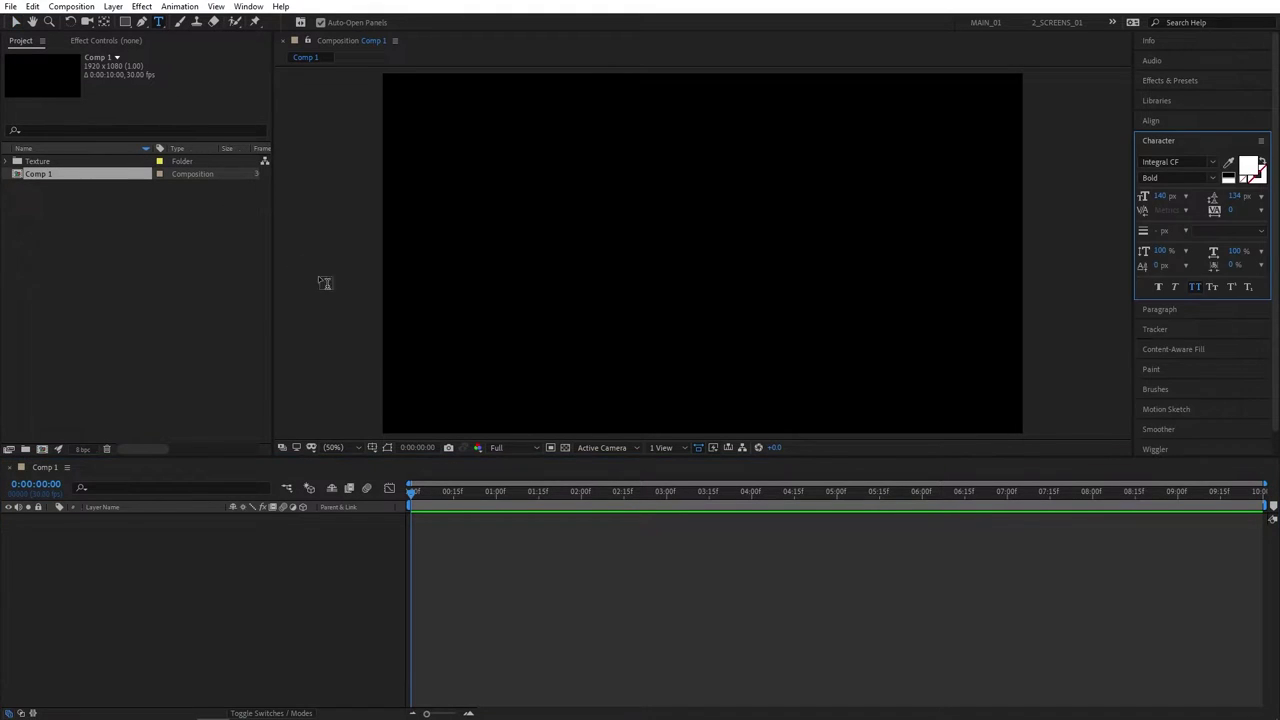
click(638, 258)
text(Stroke)
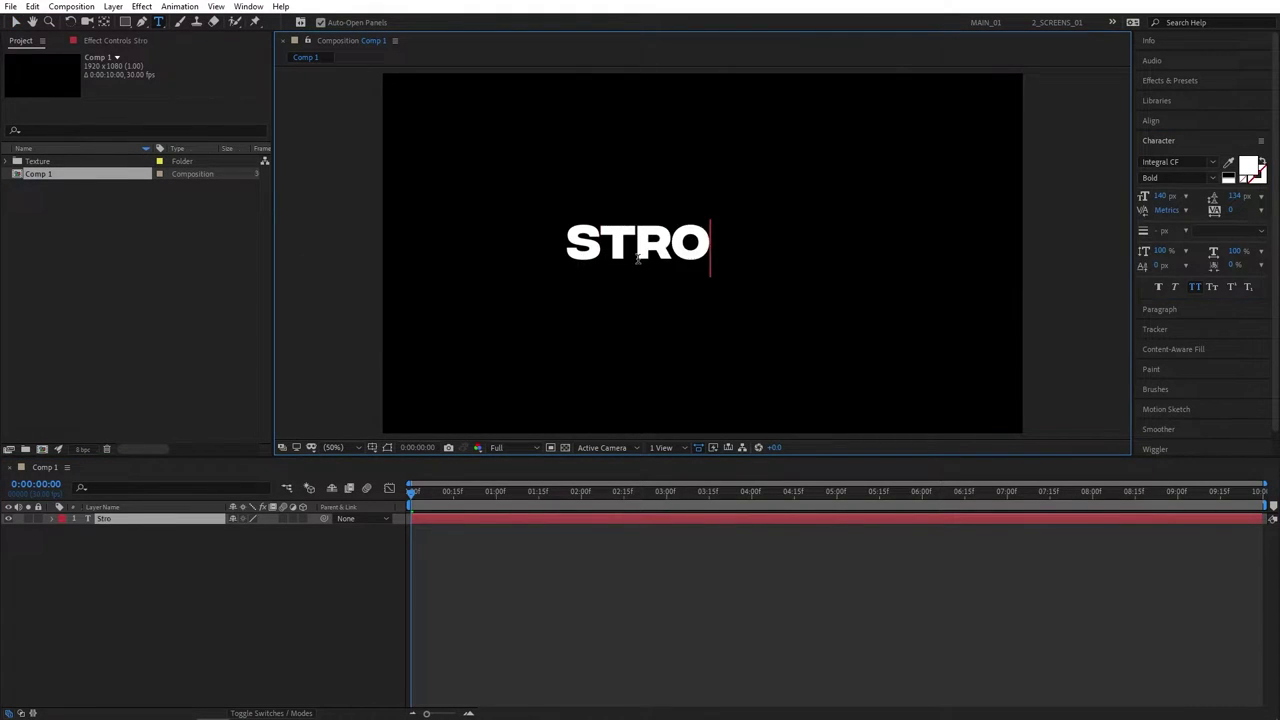
click(122, 520)
Scale the Stroke text to 239% and centre it horizontally and vertically
key(s)
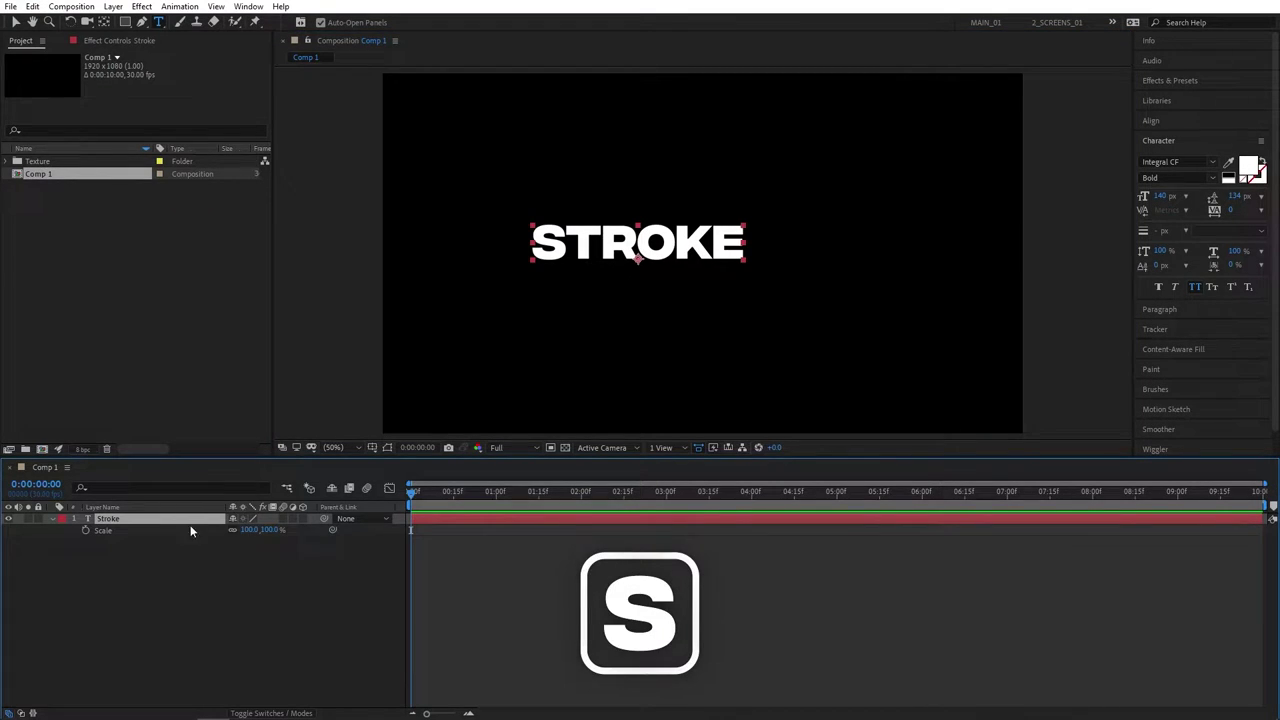
drag(248, 530, 340, 530)
click(1152, 122)
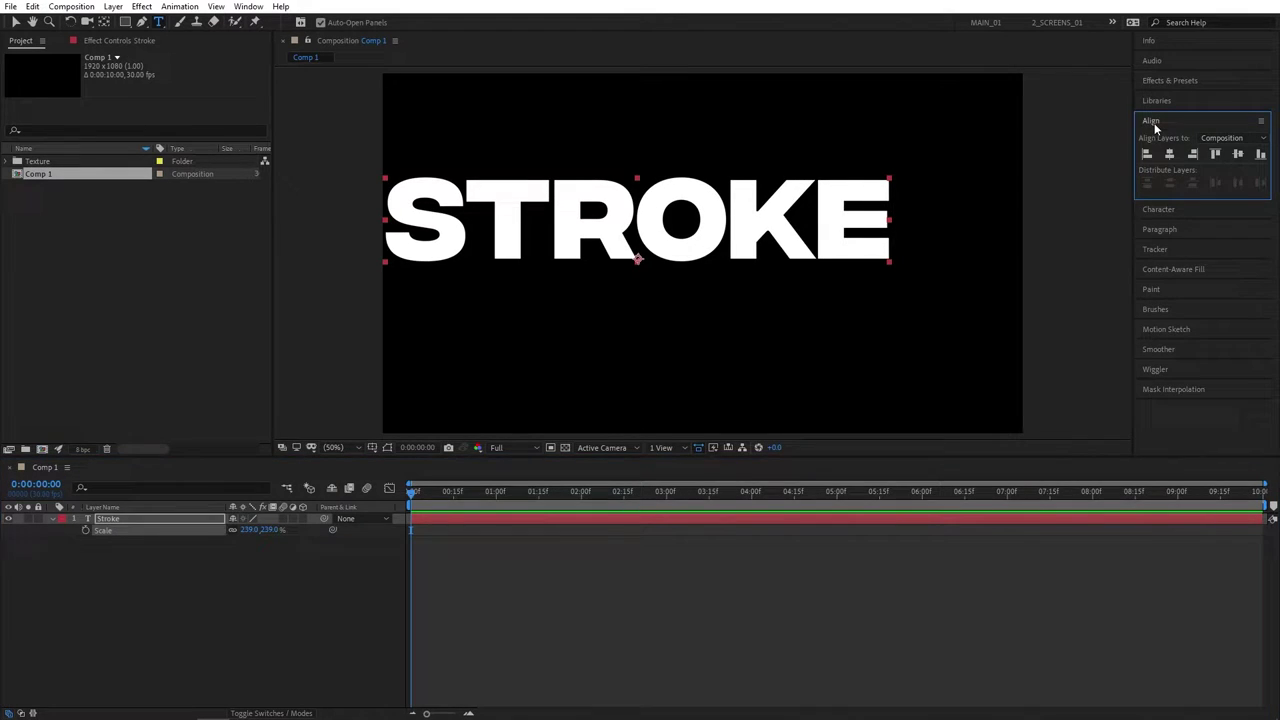
click(1169, 153)
click(1238, 153)
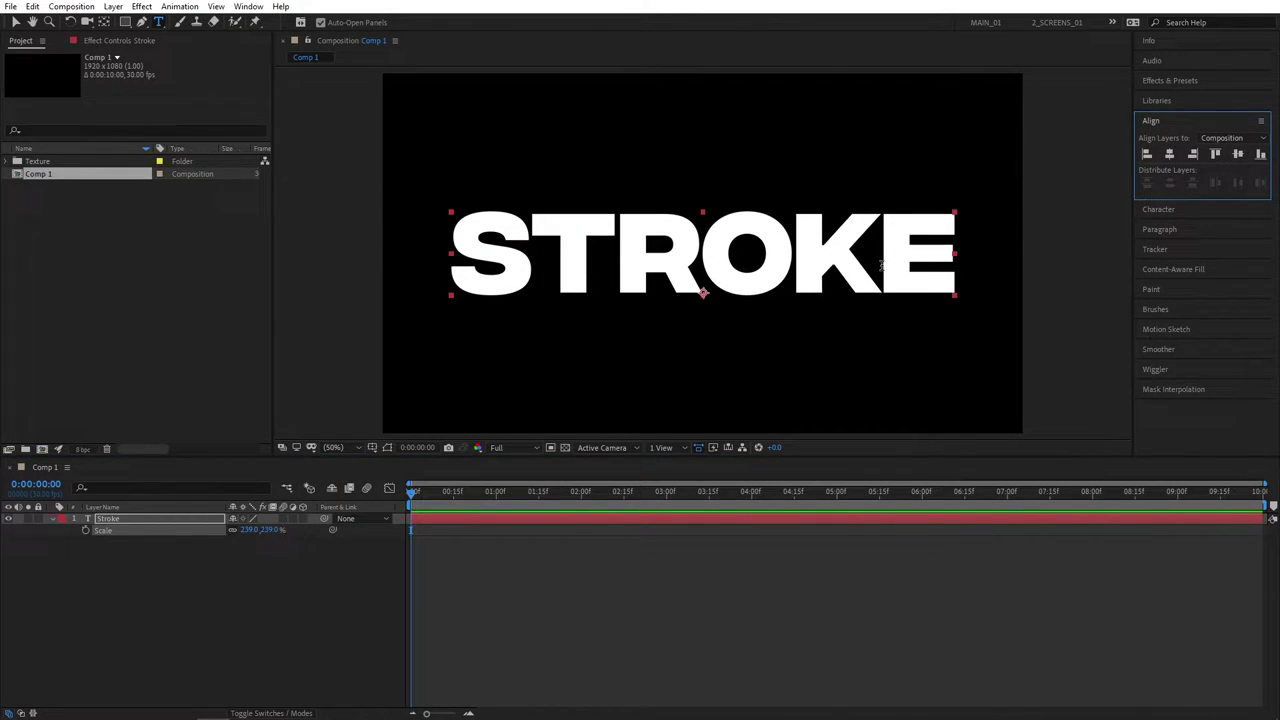
Create masks from the Stroke text, producing a Stroke Outlines layer
right_click(120, 523)
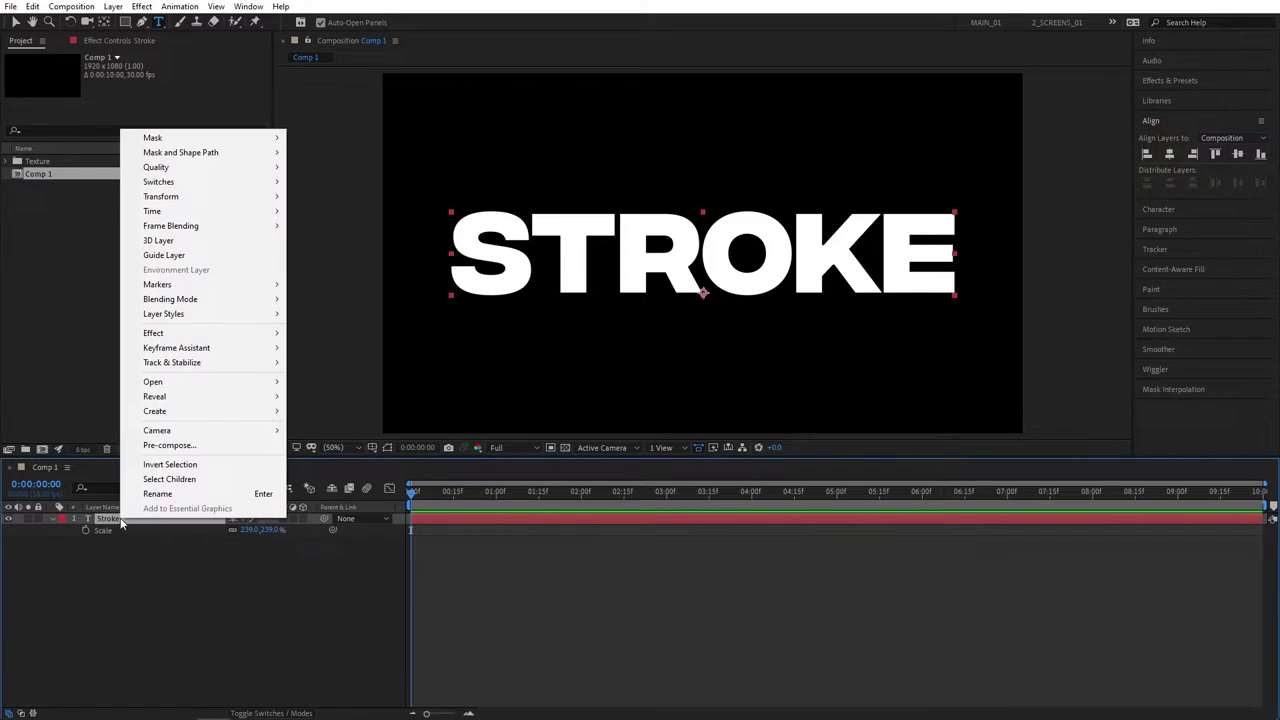
mouse_move(166, 412)
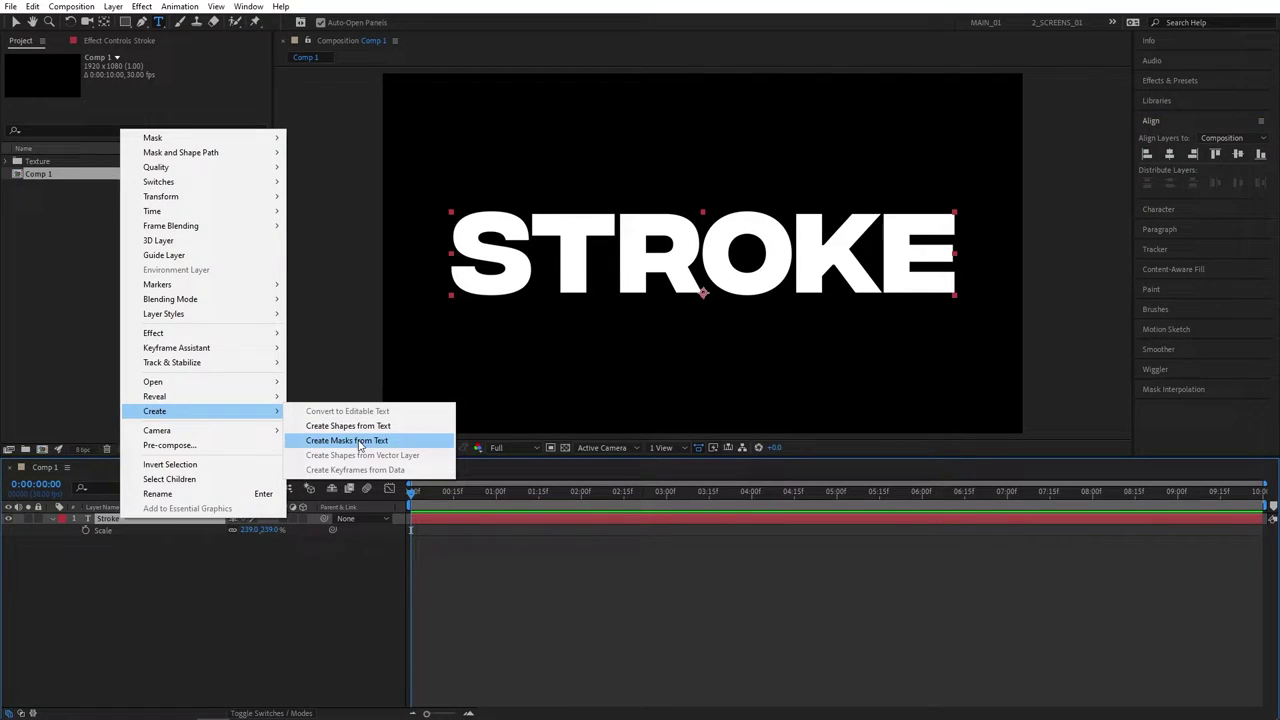
click(406, 442)
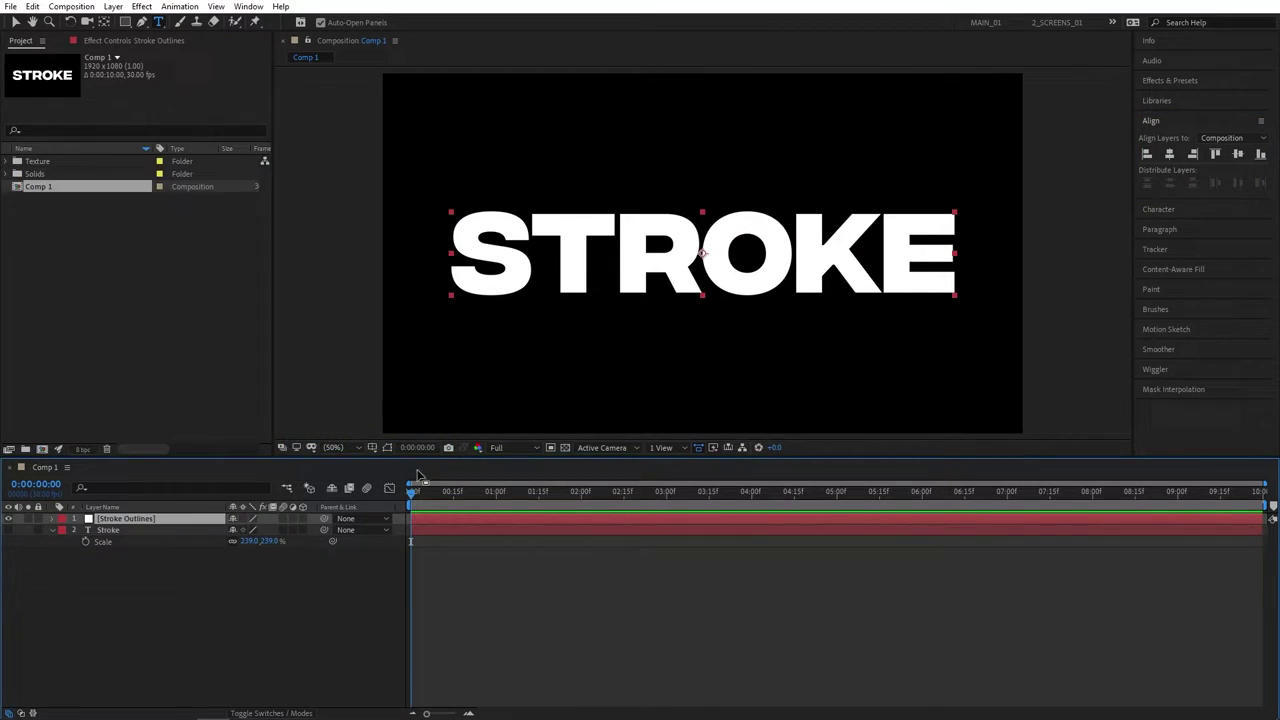
Delete the original Stroke text layer
click(90, 532)
click(125, 530)
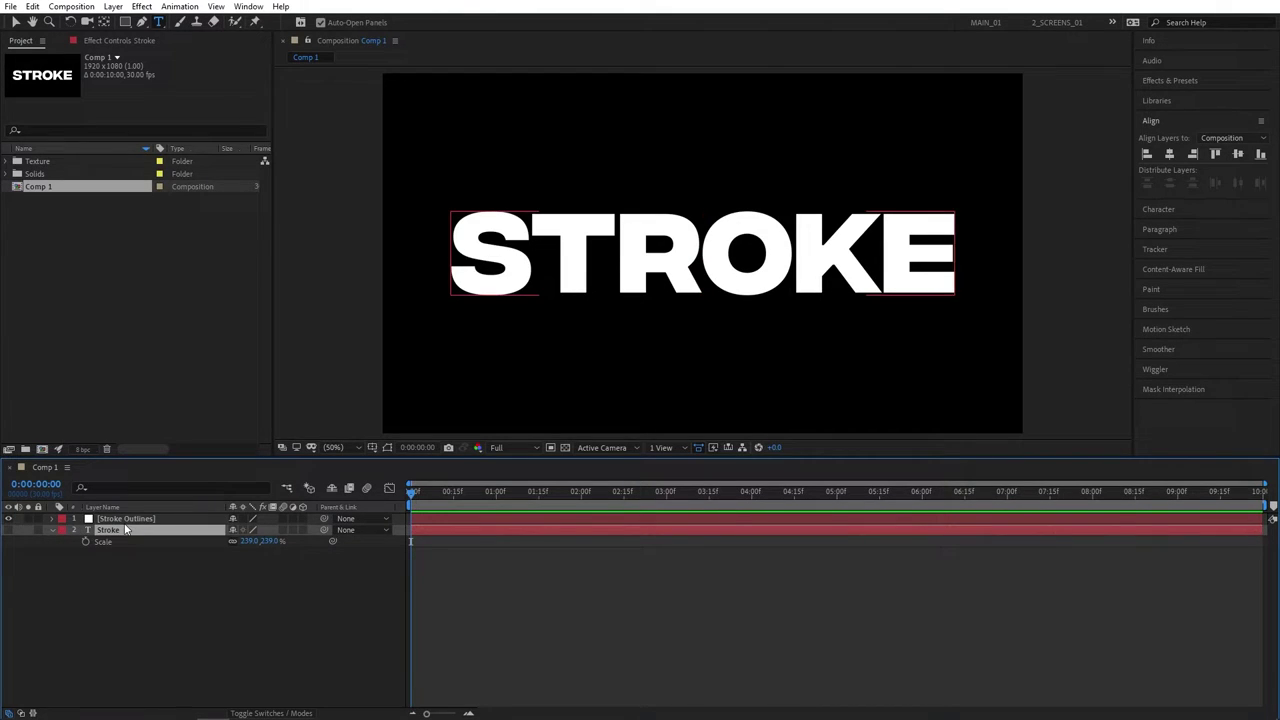
key(Delete)
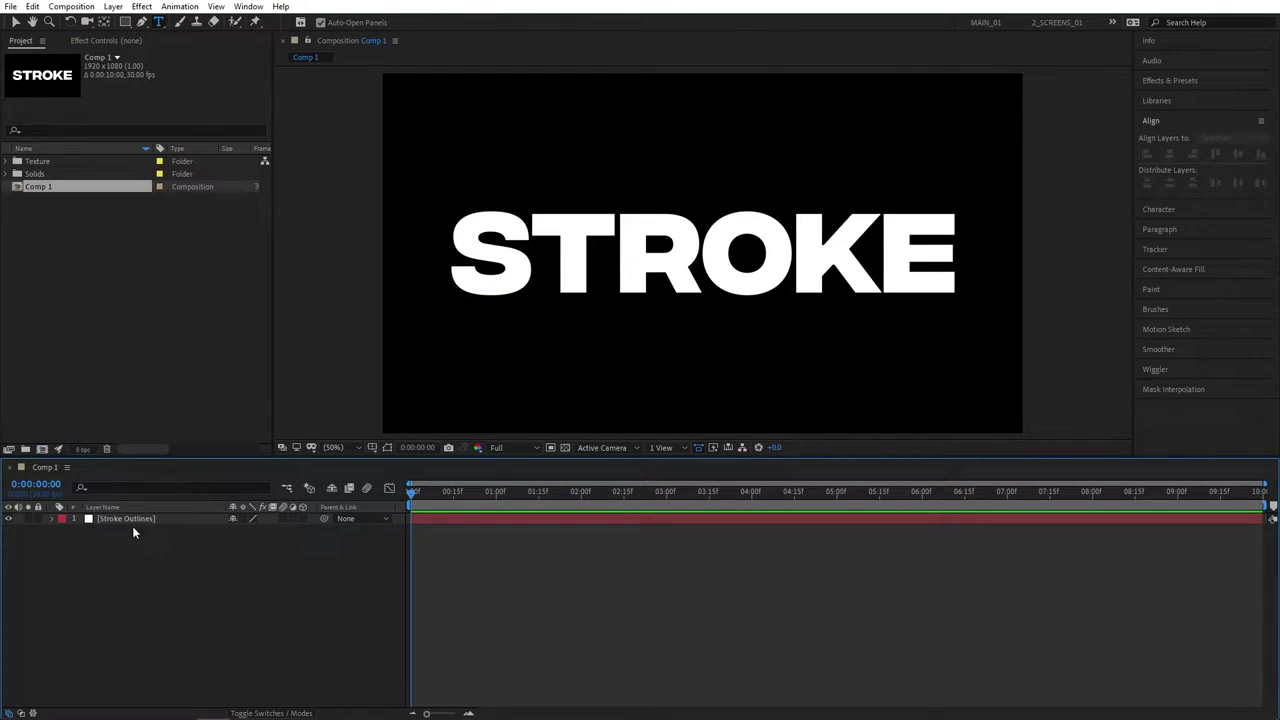
Apply the Stroke effect from Effects & Presets to the Stroke Outlines layer
click(1162, 83)
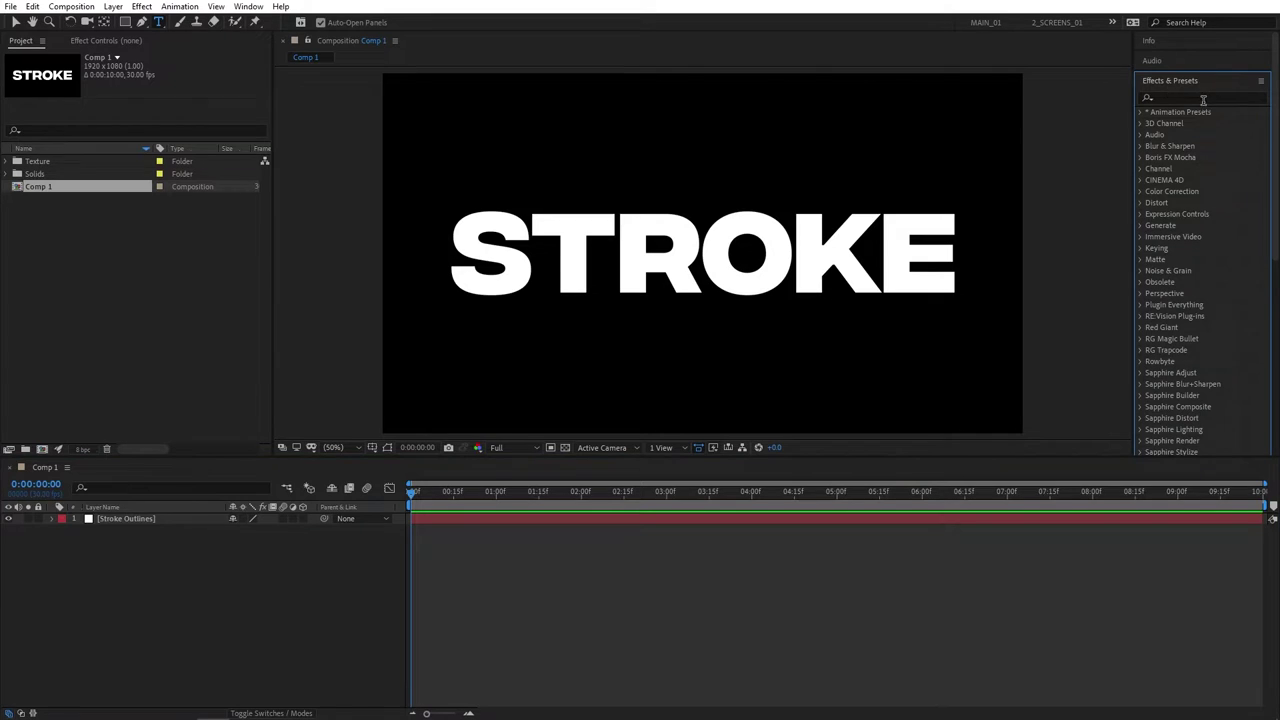
click(1176, 97)
text(stroke)
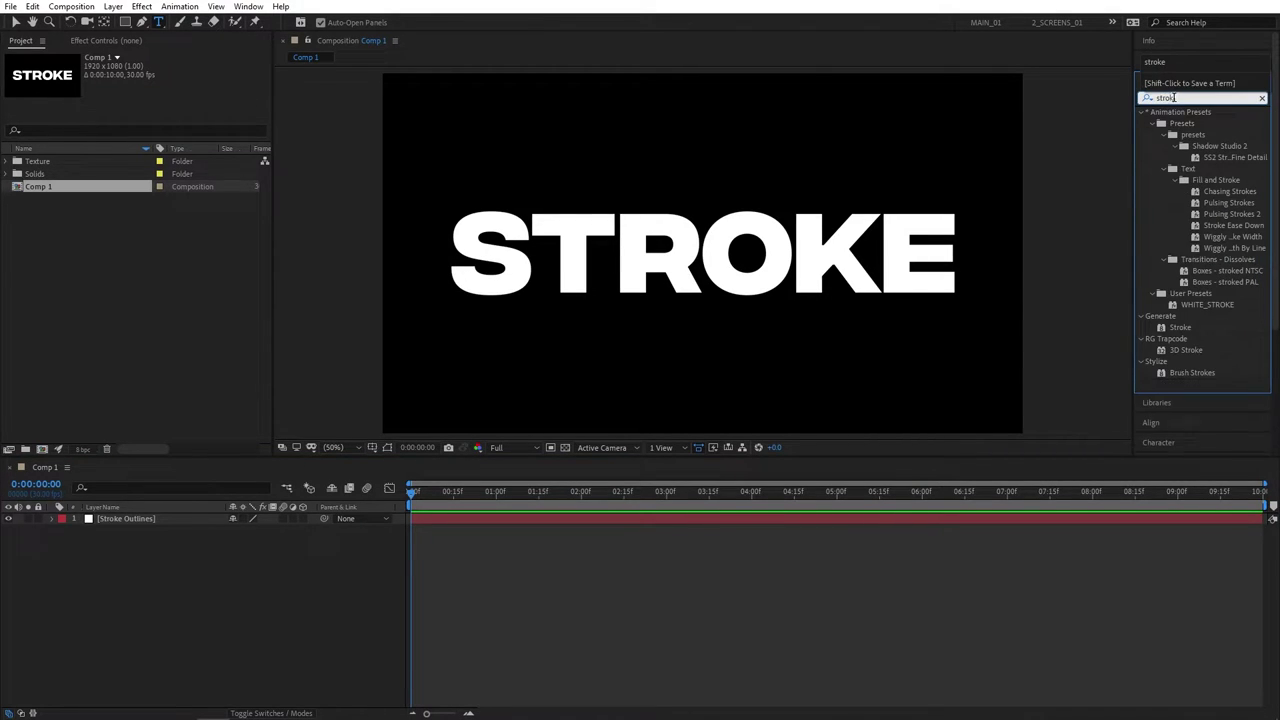
mouse_move(1181, 328)
mouse_down()
mouse_move(304, 536)
mouse_move(130, 521)
mouse_up()
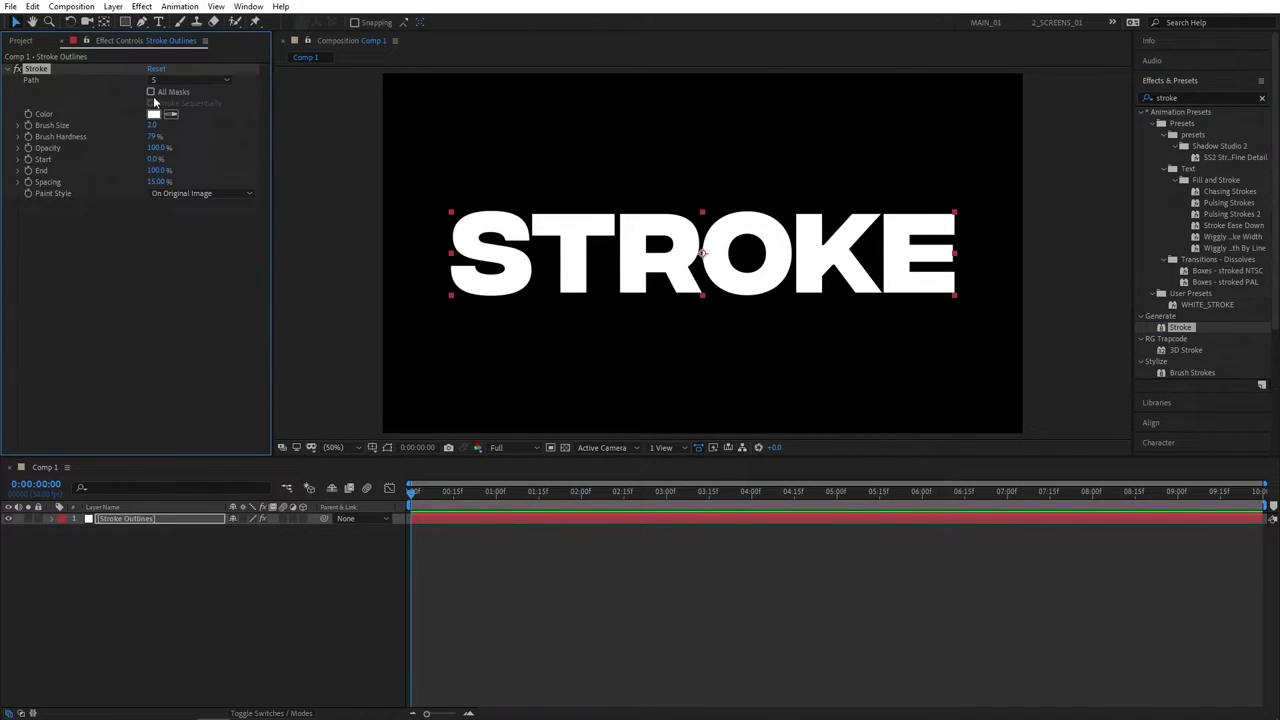
Set Stroke to All Masks, not sequential, 0% spacing, painted On Transparent
click(151, 92)
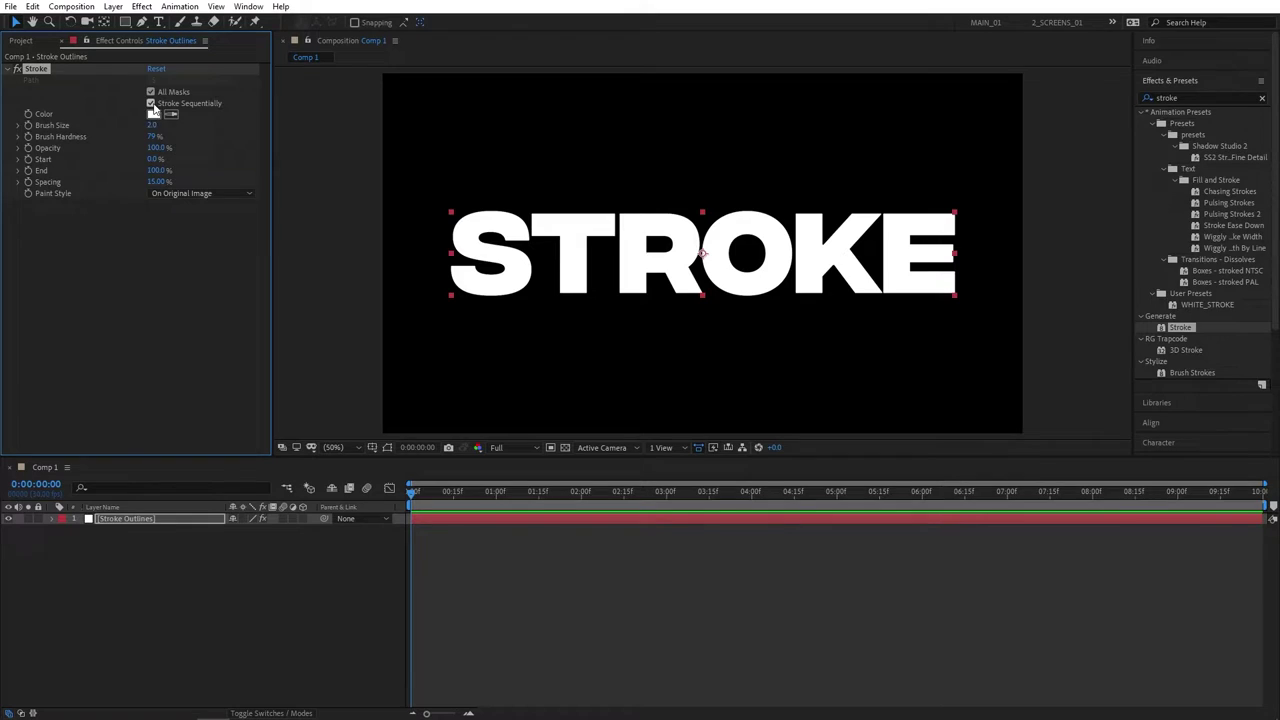
click(151, 103)
drag(151, 183, 59, 197)
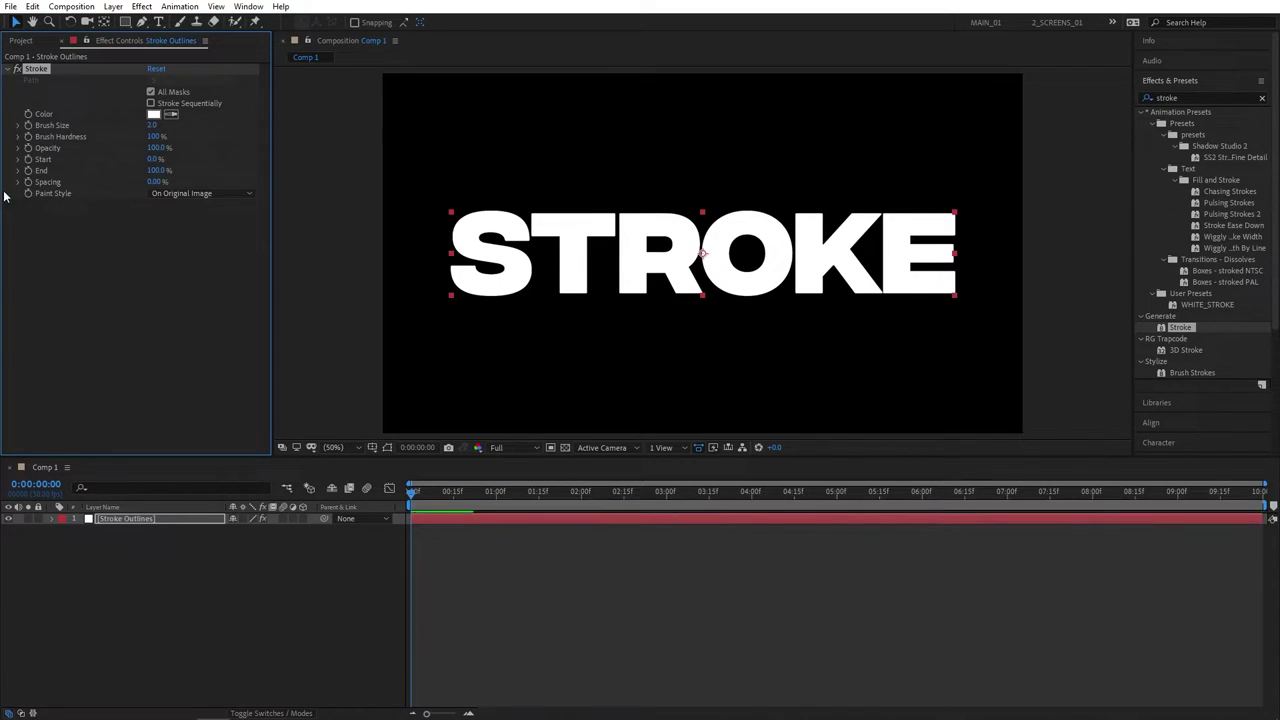
click(181, 193)
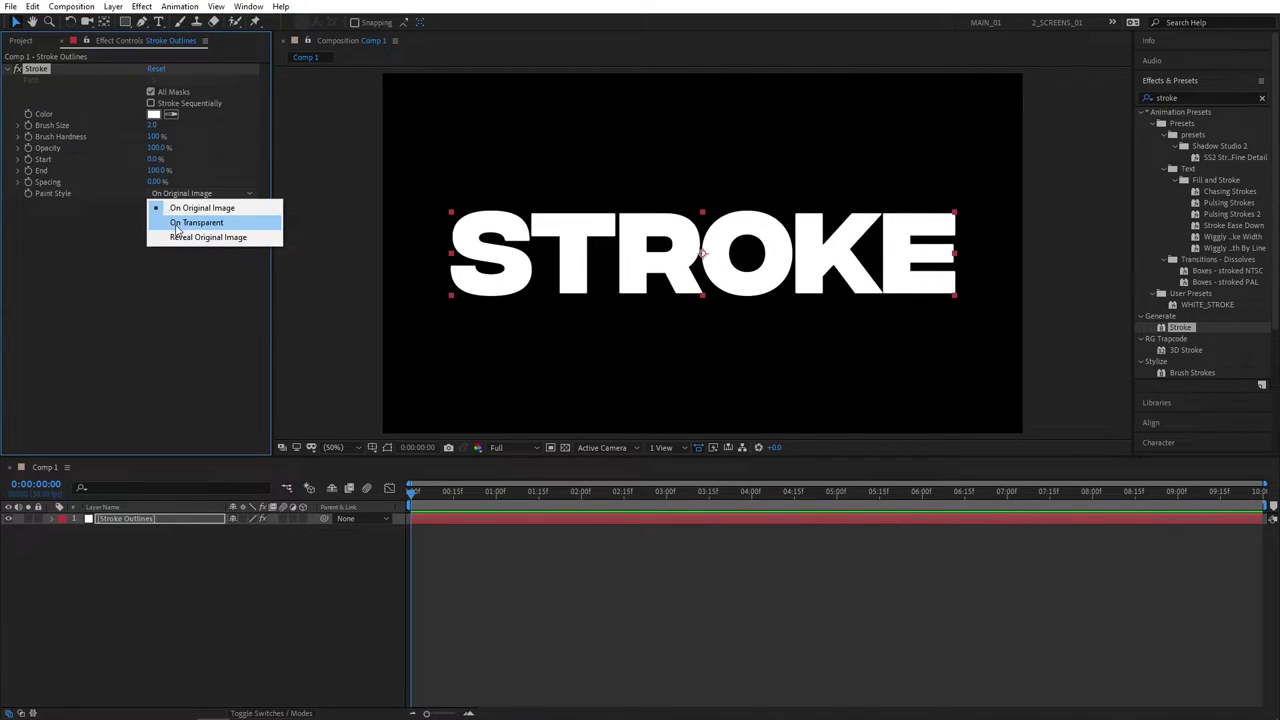
click(171, 222)
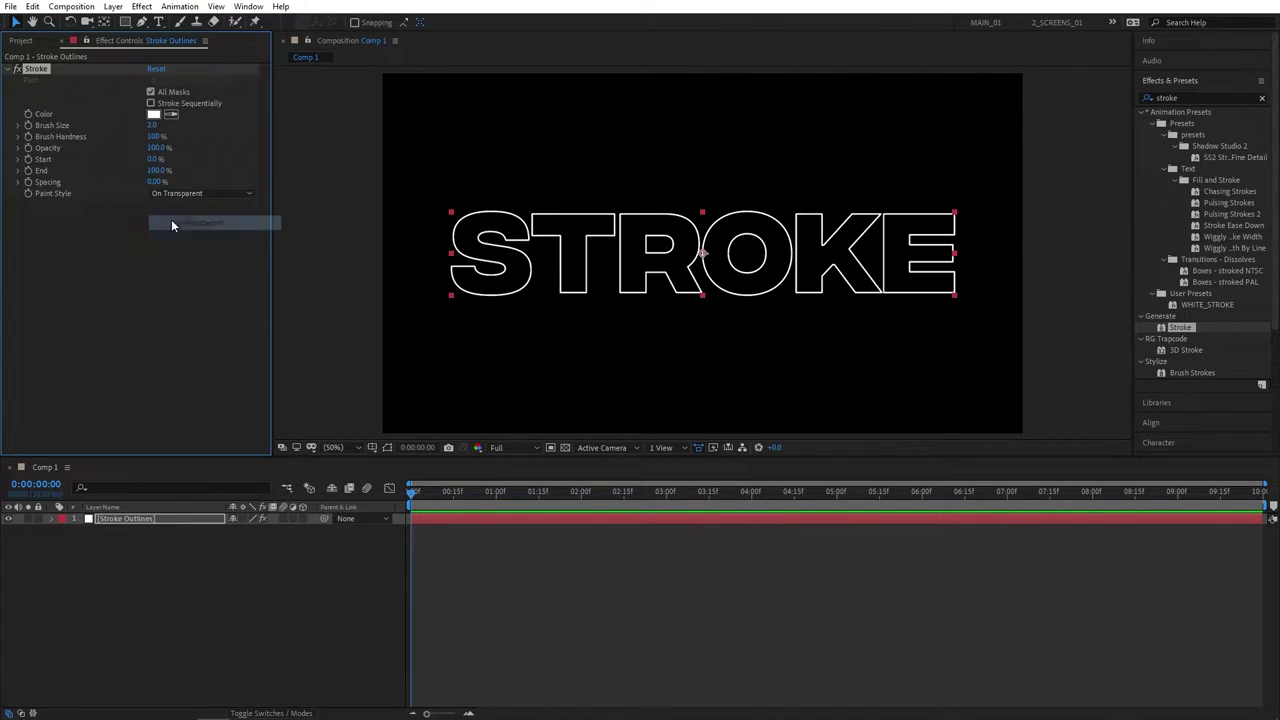
click(418, 495)
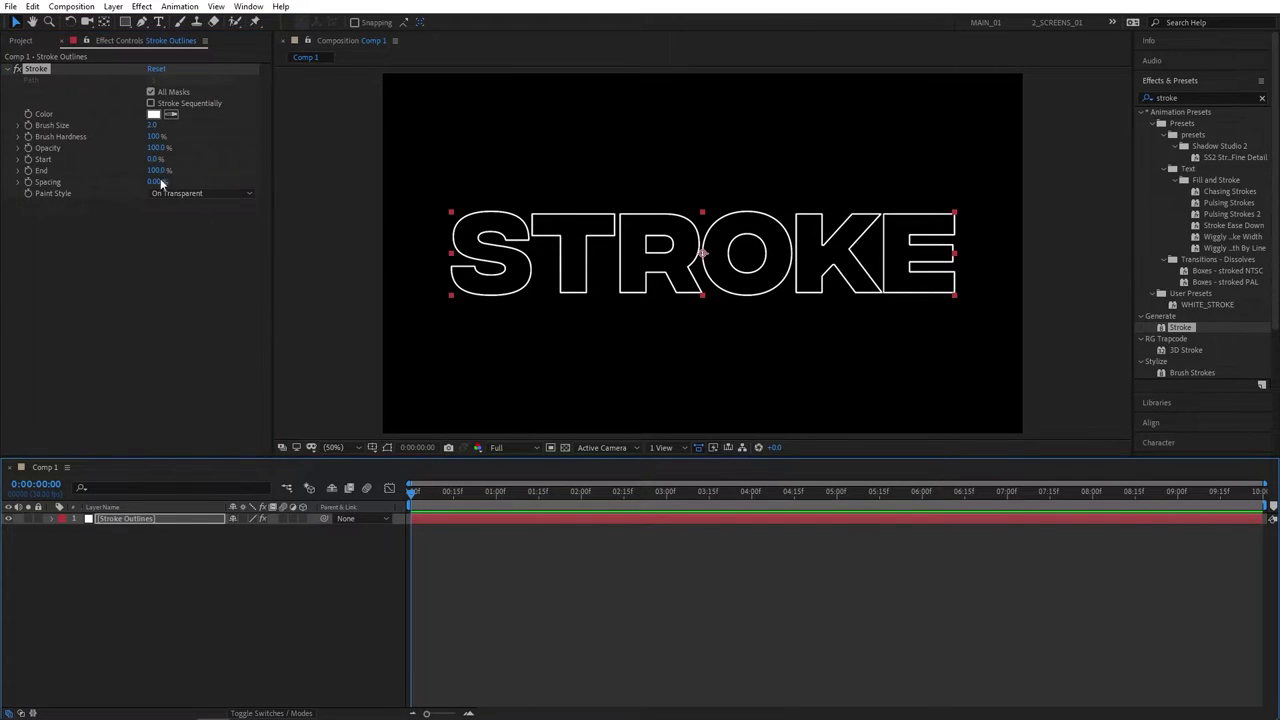
Keyframe the Stroke End from 0% at 0:00 to 100% at 3 seconds
click(29, 171)
click(158, 170)
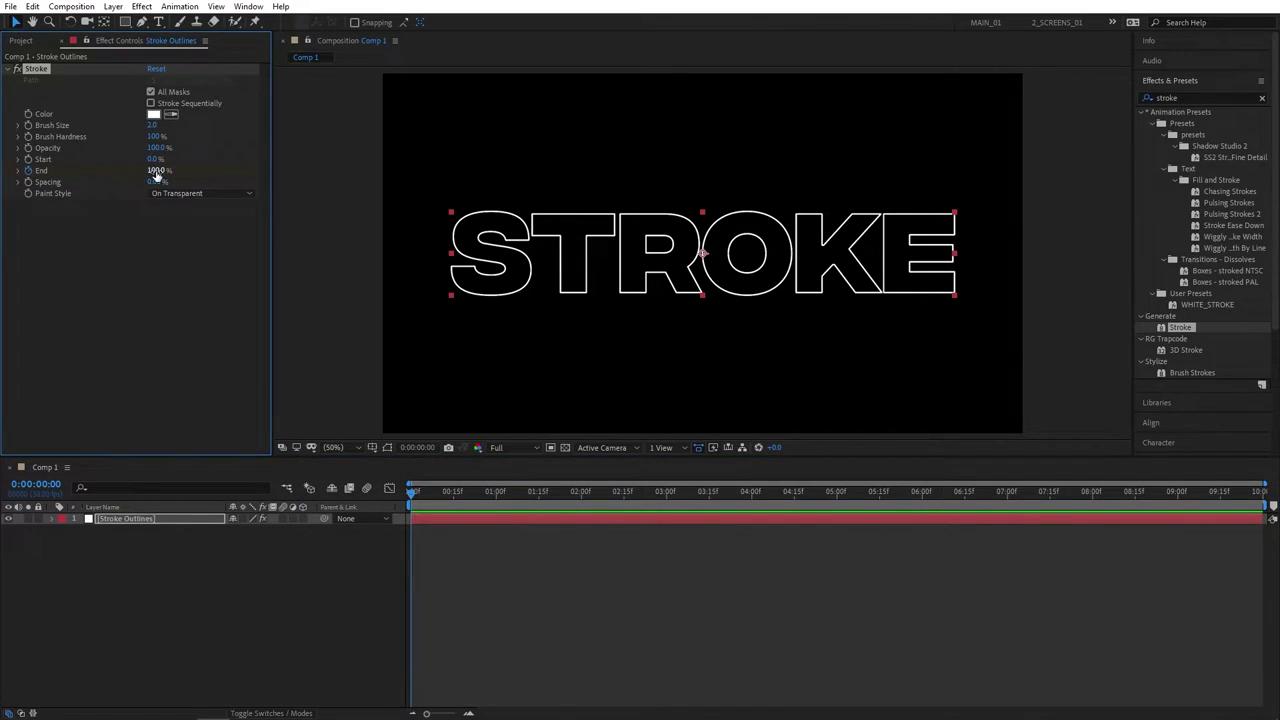
text(0)
key(Return)
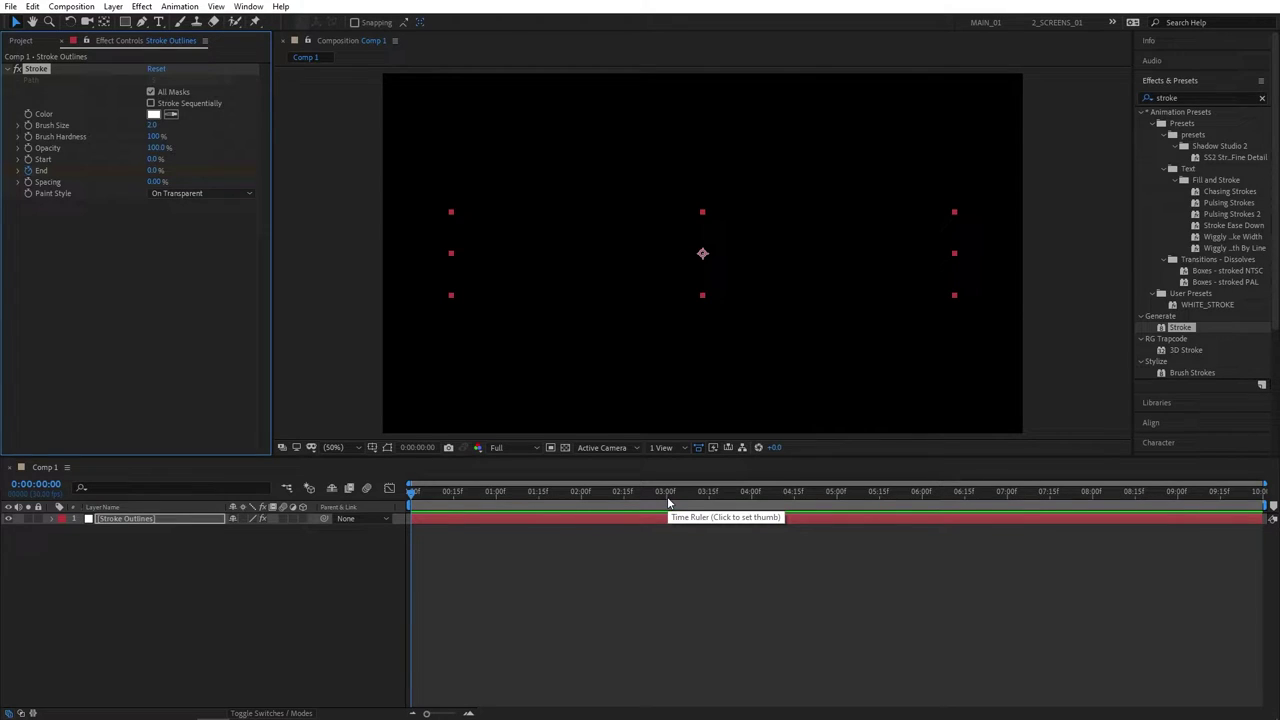
click(667, 499)
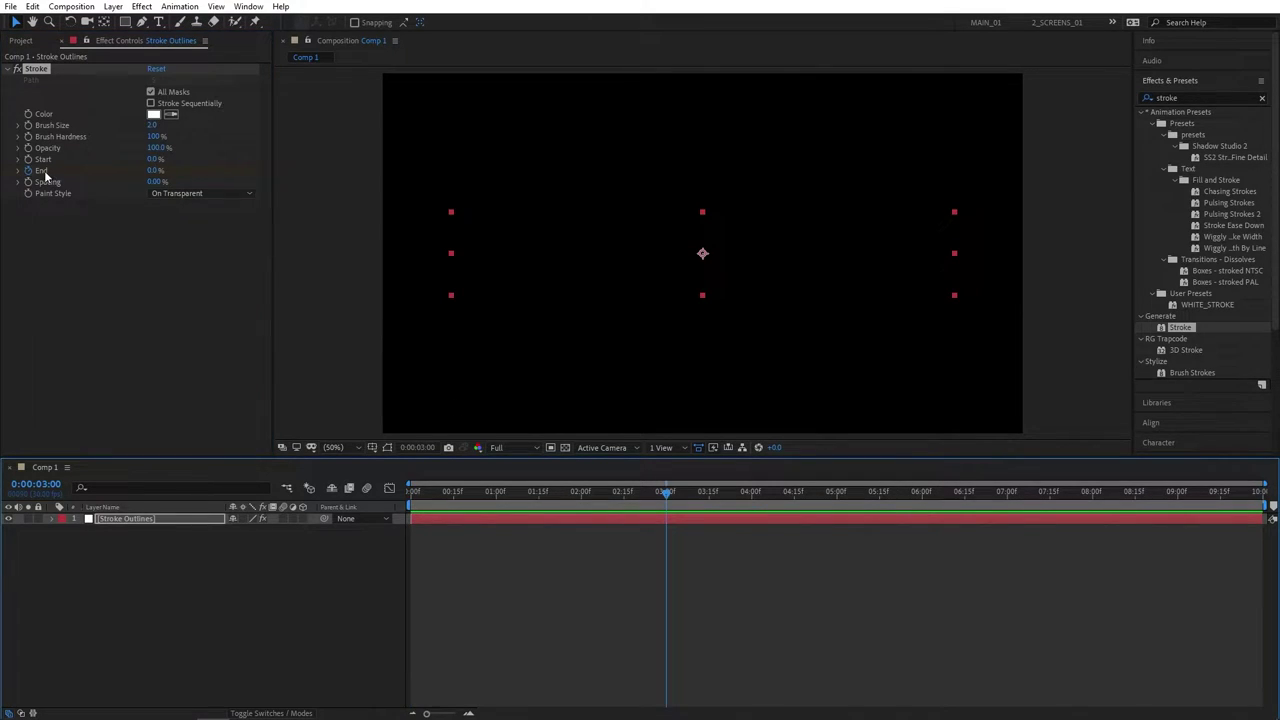
drag(155, 170, 368, 160)
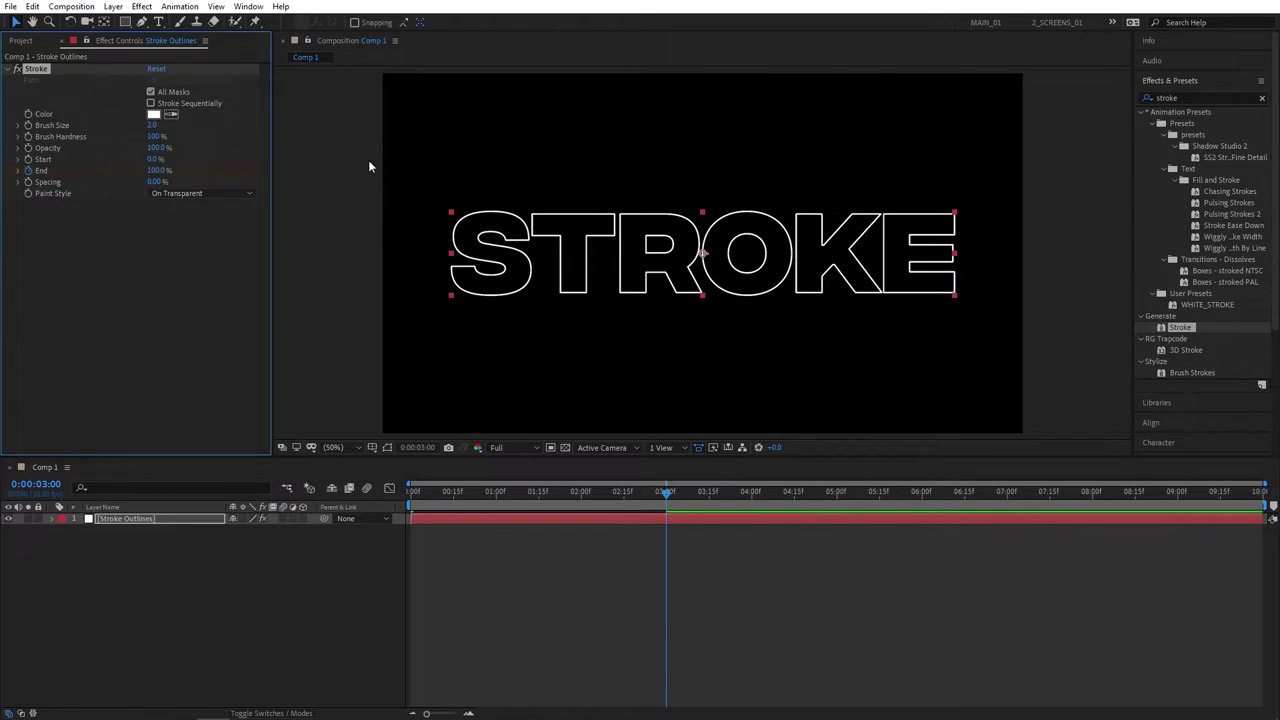
Apply Easy Ease to the two End keyframes
key(u)
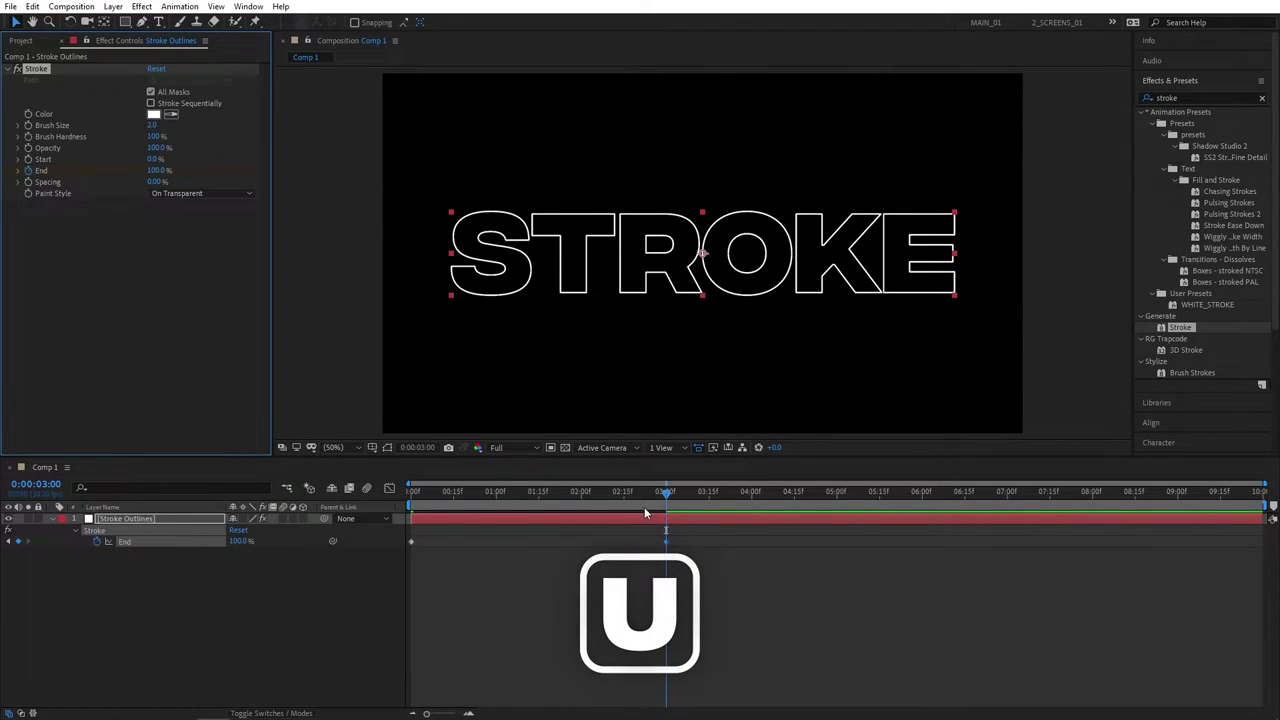
drag(771, 580, 408, 524)
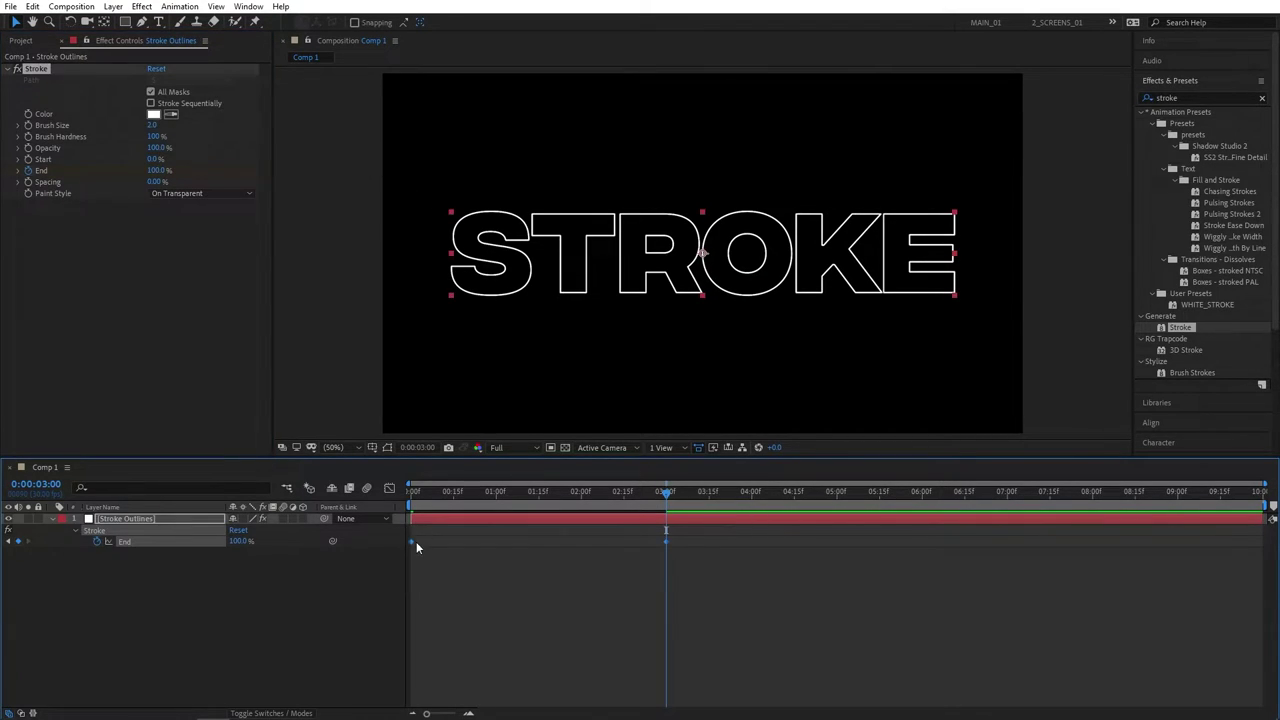
right_click(410, 543)
mouse_move(480, 707)
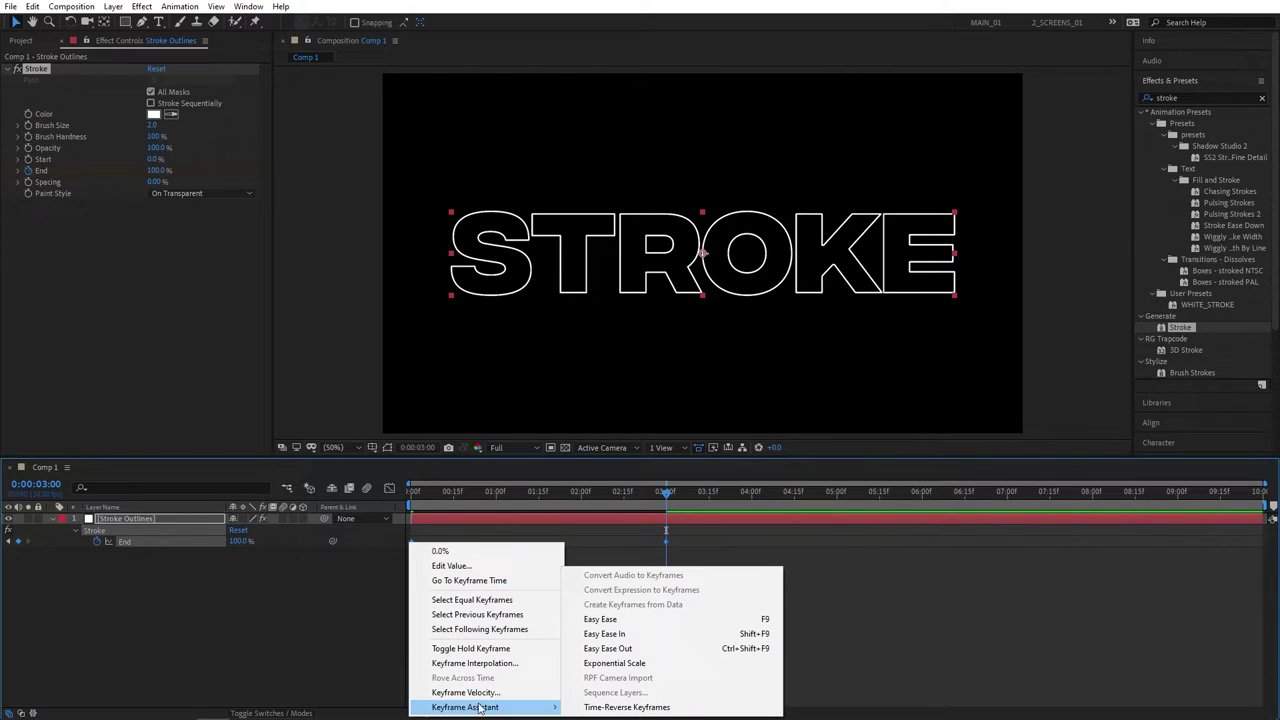
click(727, 619)
Preview the outline draw-on animation from 0:00
drag(620, 491, 410, 495)
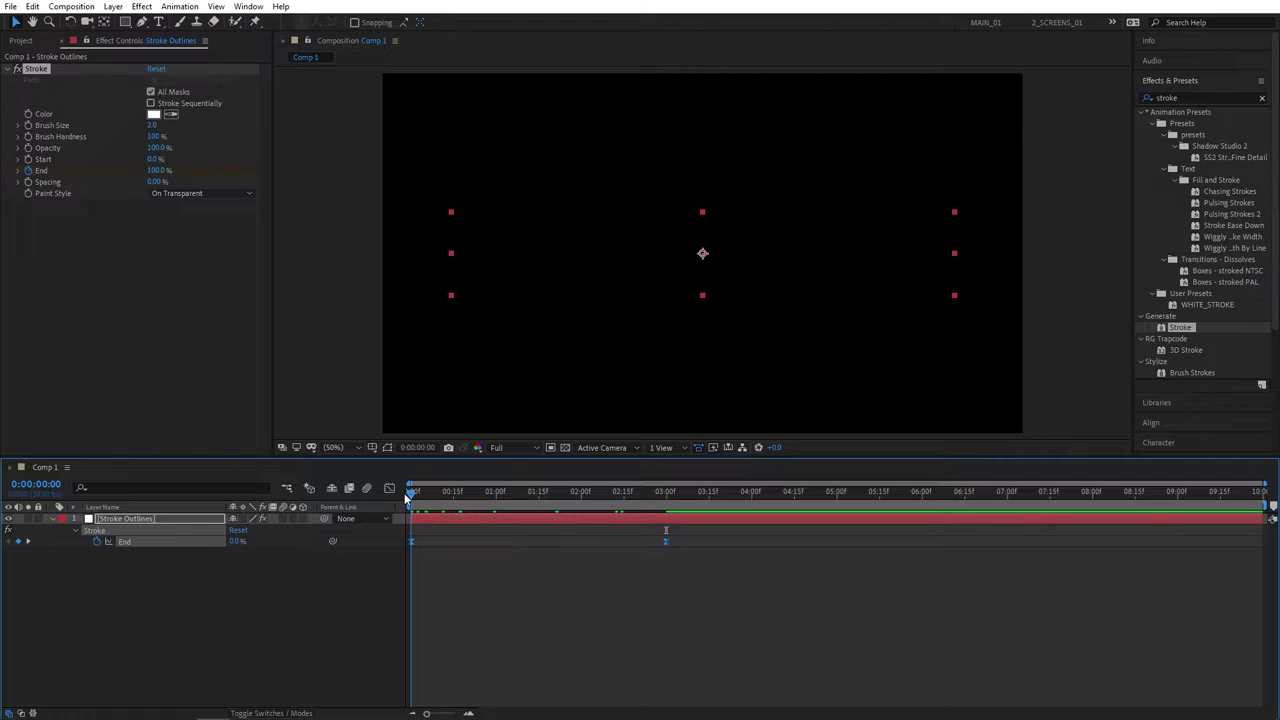
key(space)
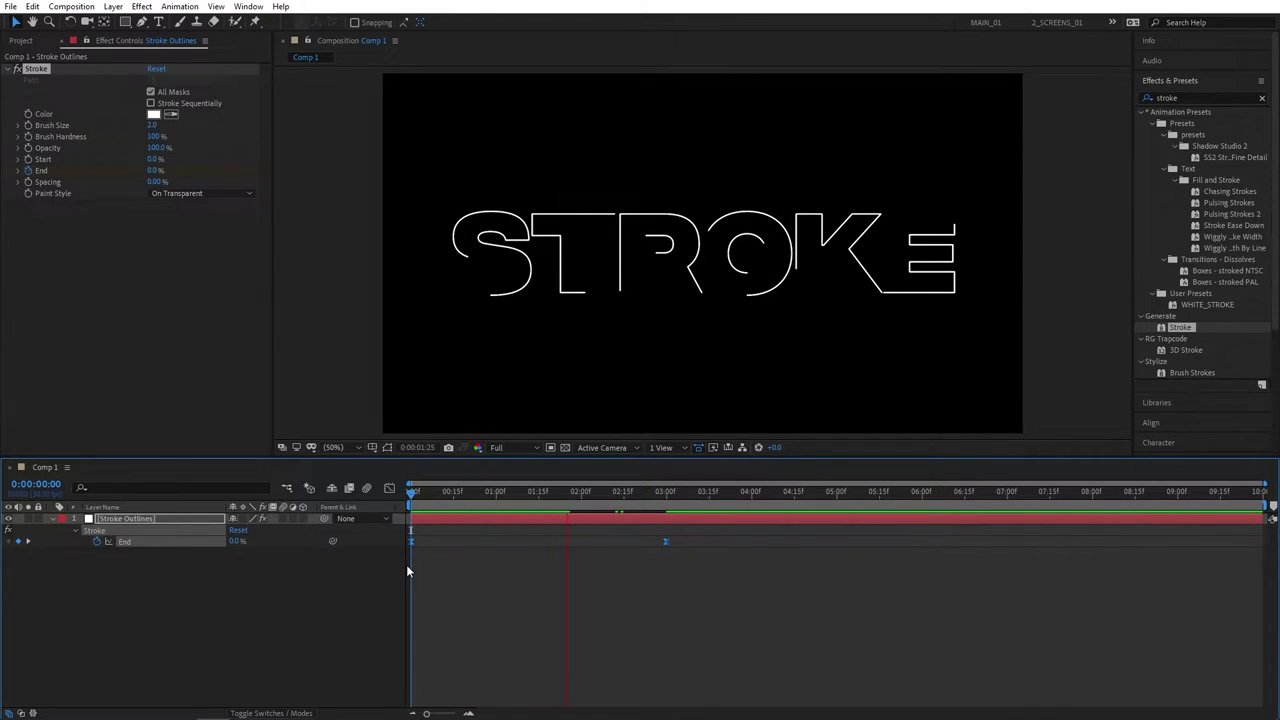
key(space)
click(143, 519)
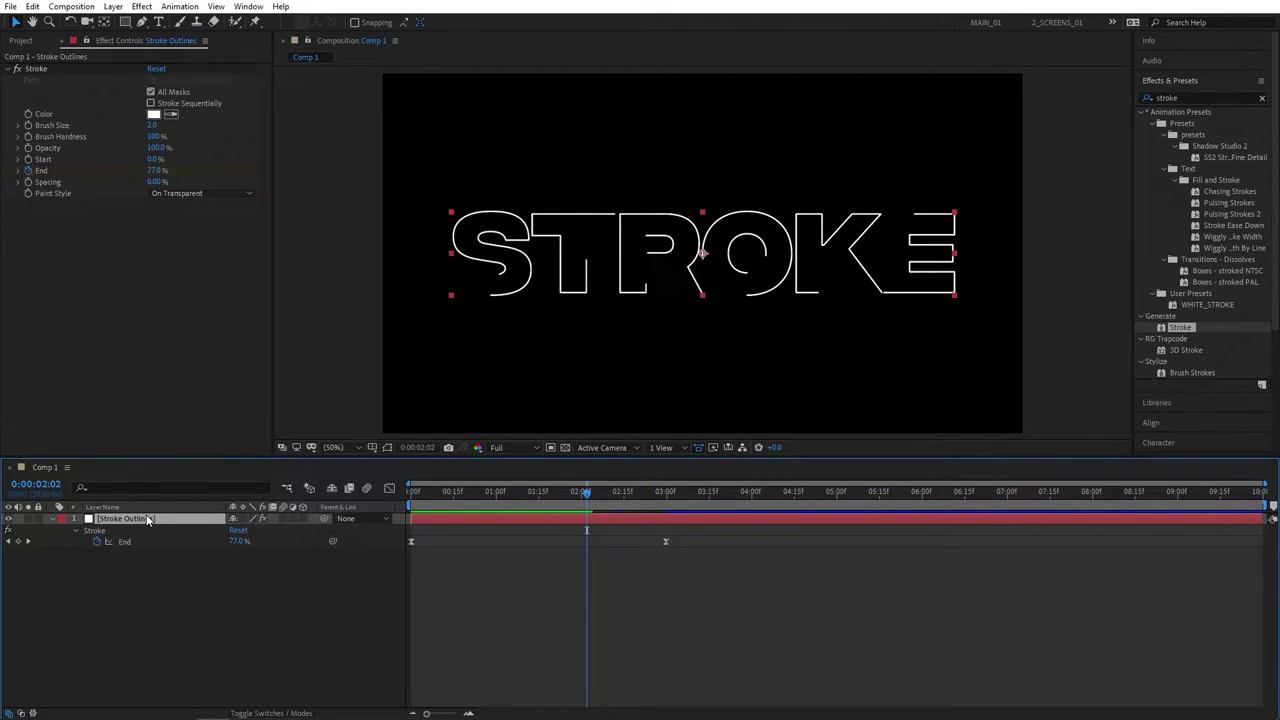
Duplicate Stroke Outlines and set the top copy's Start to 100% at 3 seconds
key(ctrl+d)
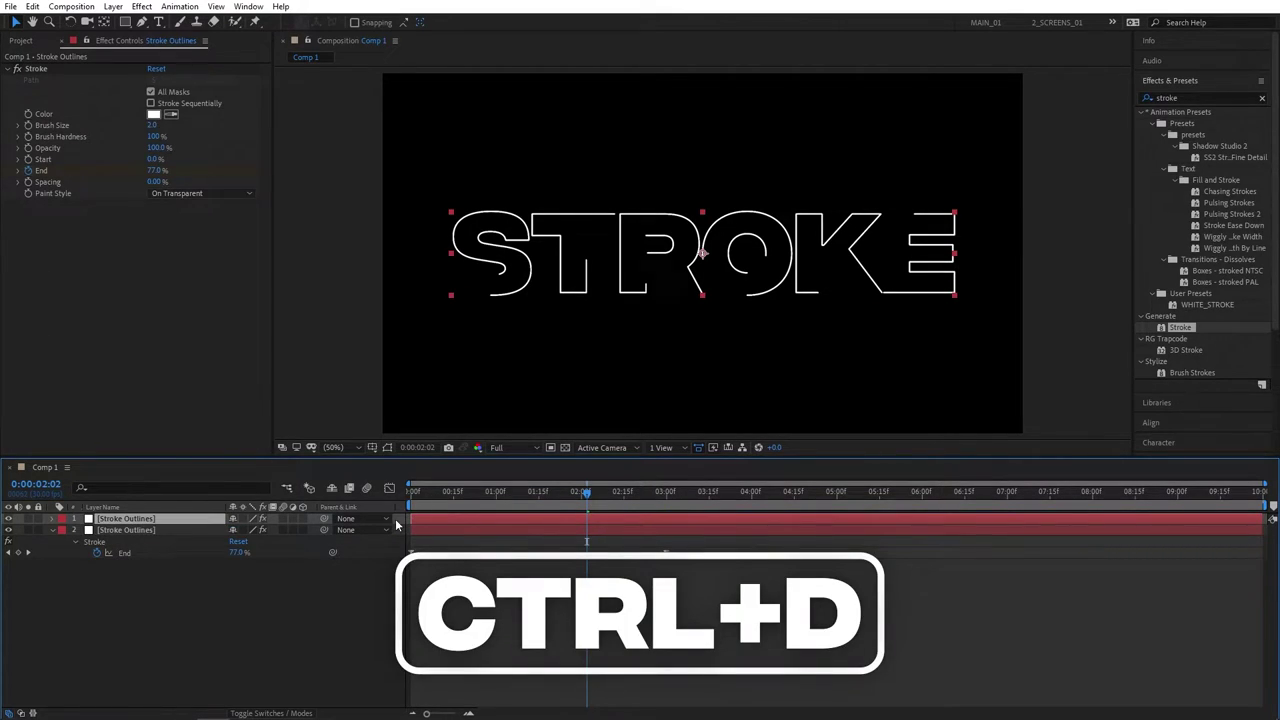
key(u)
drag(584, 492, 378, 504)
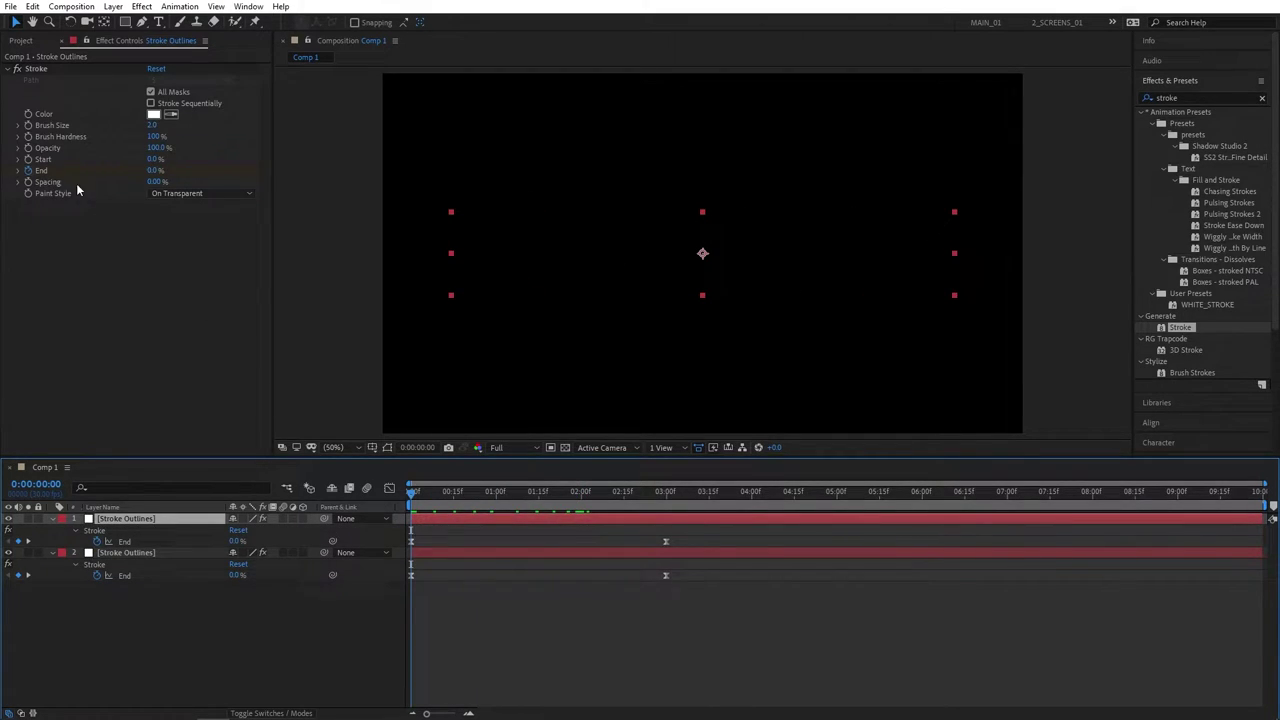
click(30, 165)
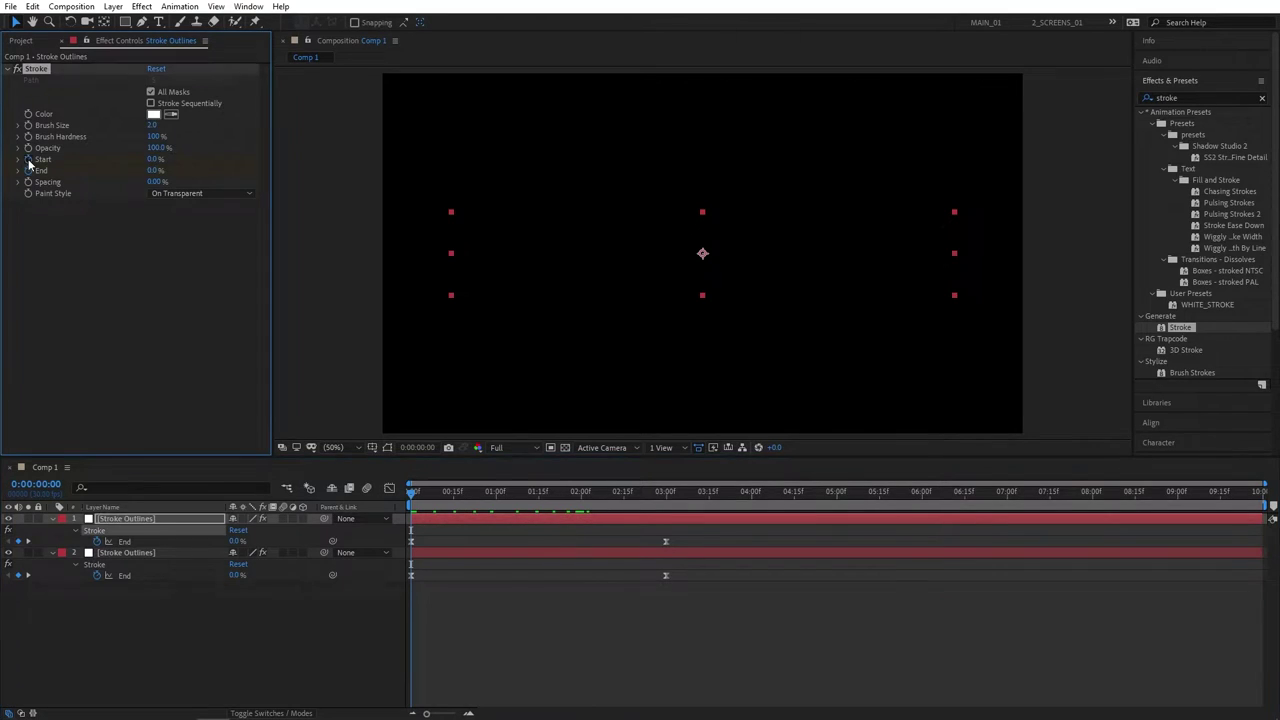
click(668, 500)
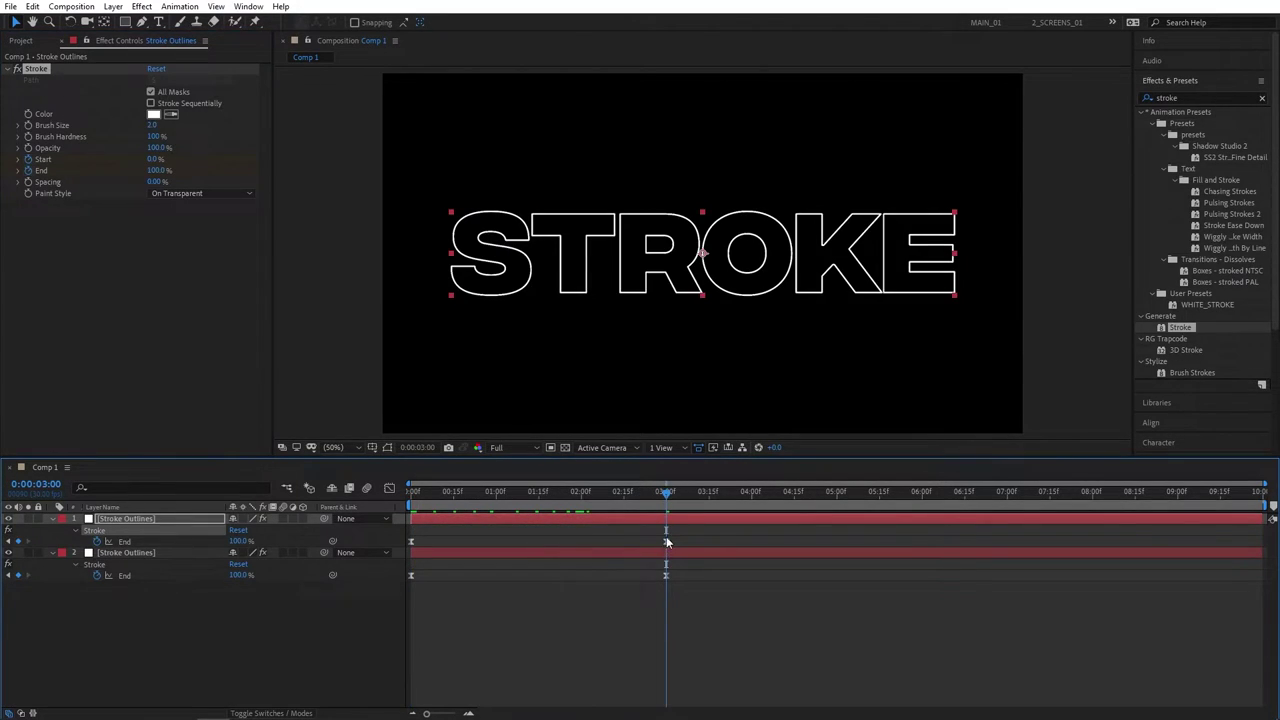
click(157, 159)
text(100)
key(Return)
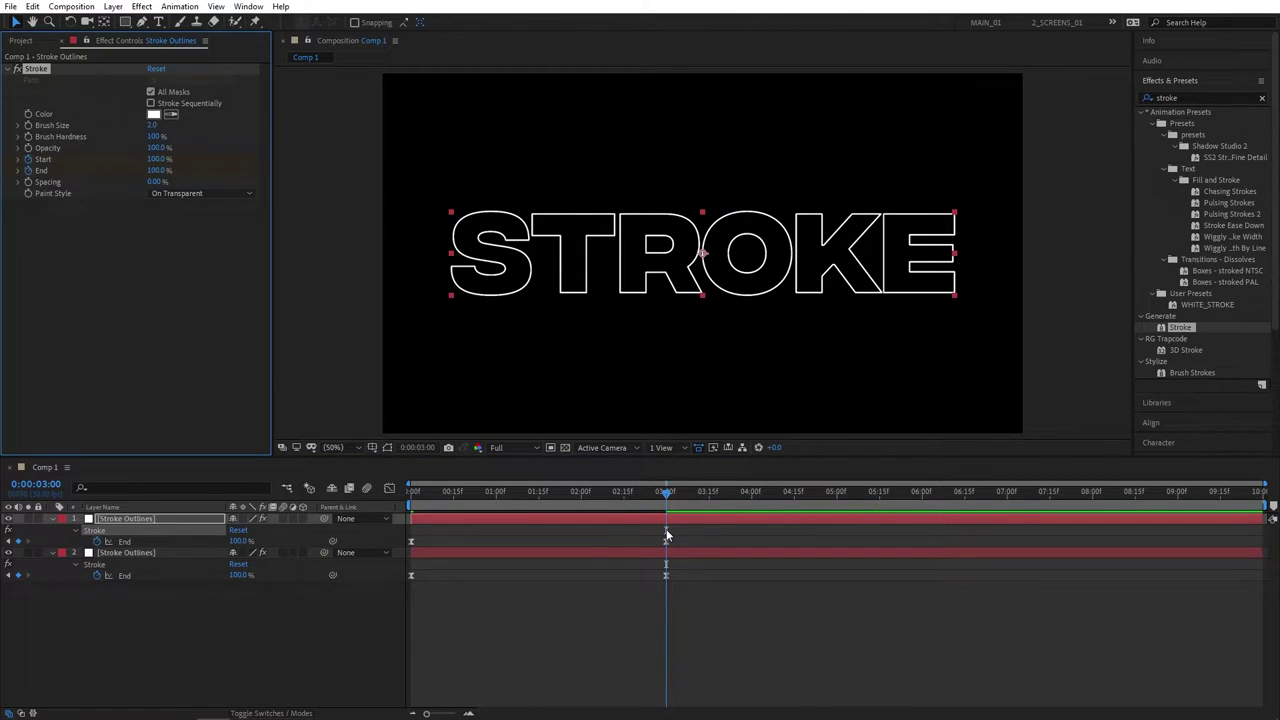
Apply Easy Ease to the copy's Start keyframes and check the first keyframe
key(u)
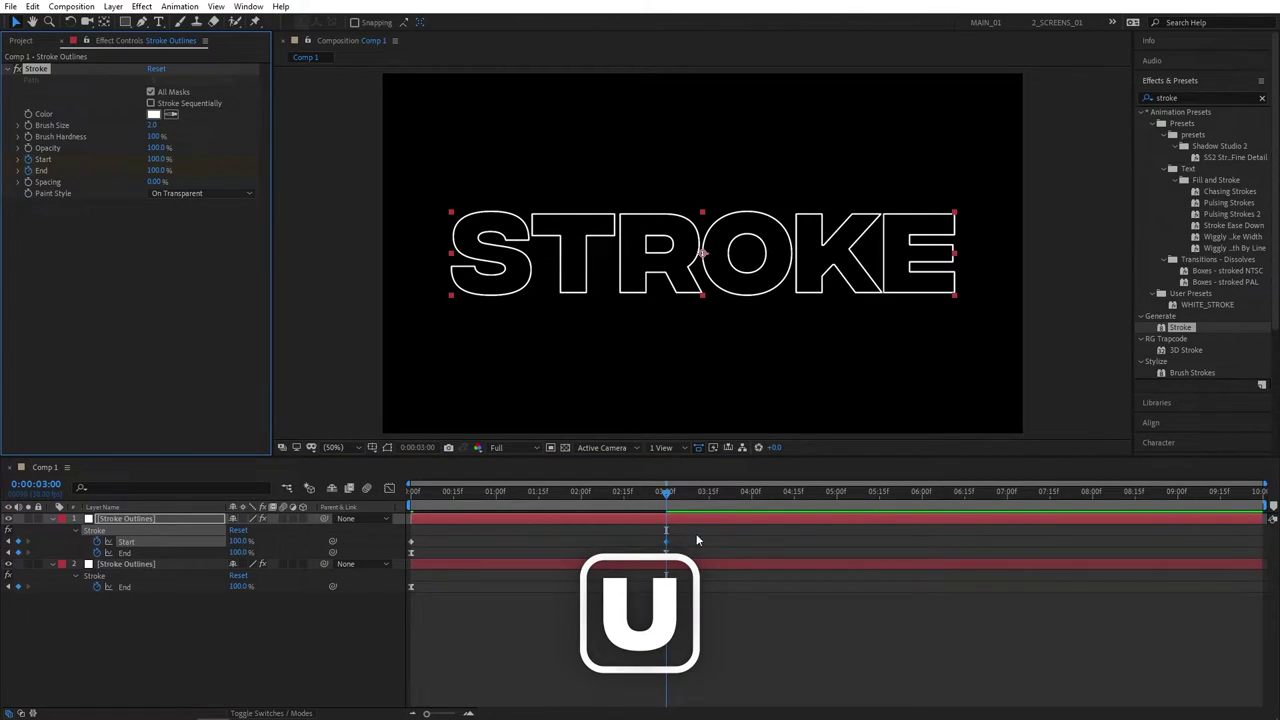
drag(713, 537, 408, 546)
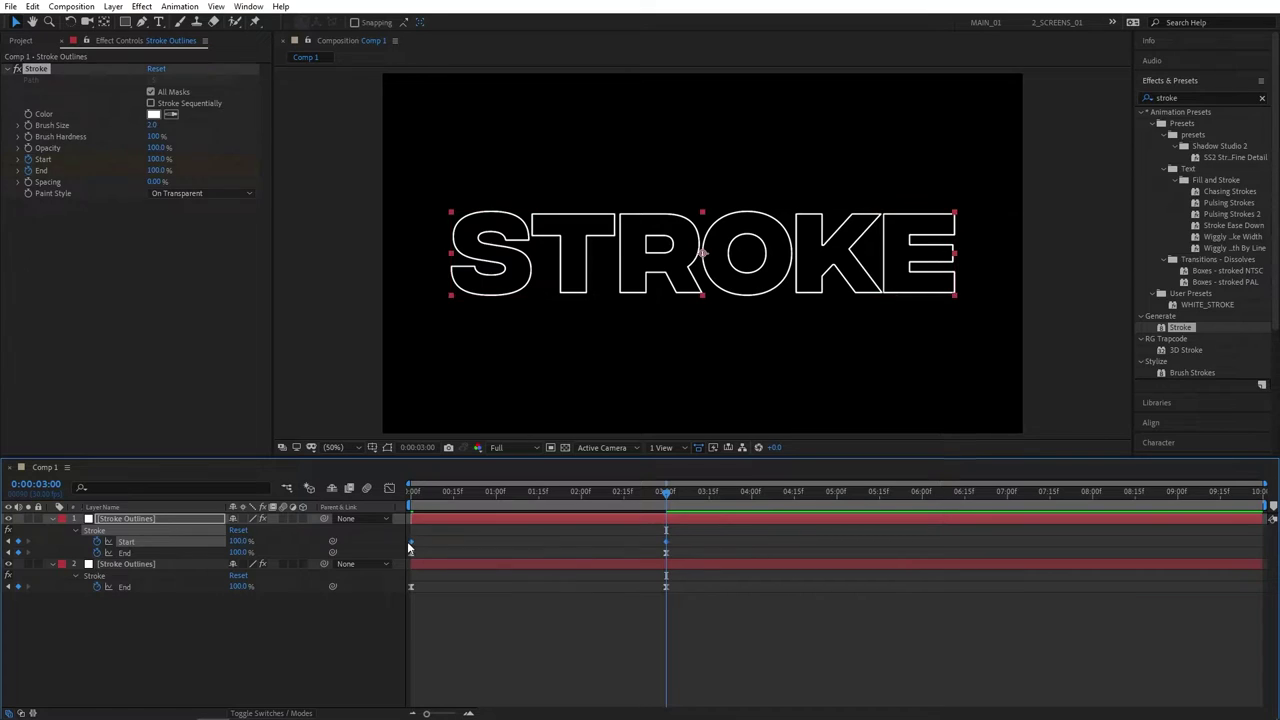
right_click(411, 541)
mouse_move(452, 708)
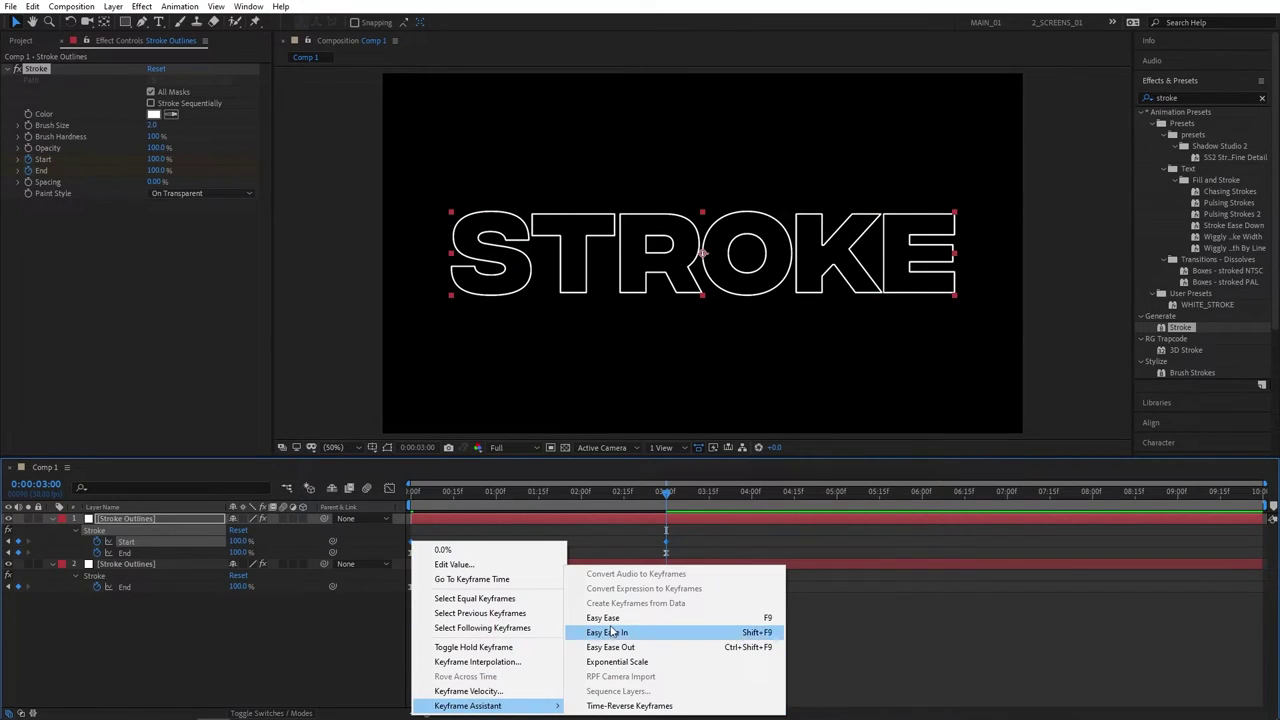
click(718, 618)
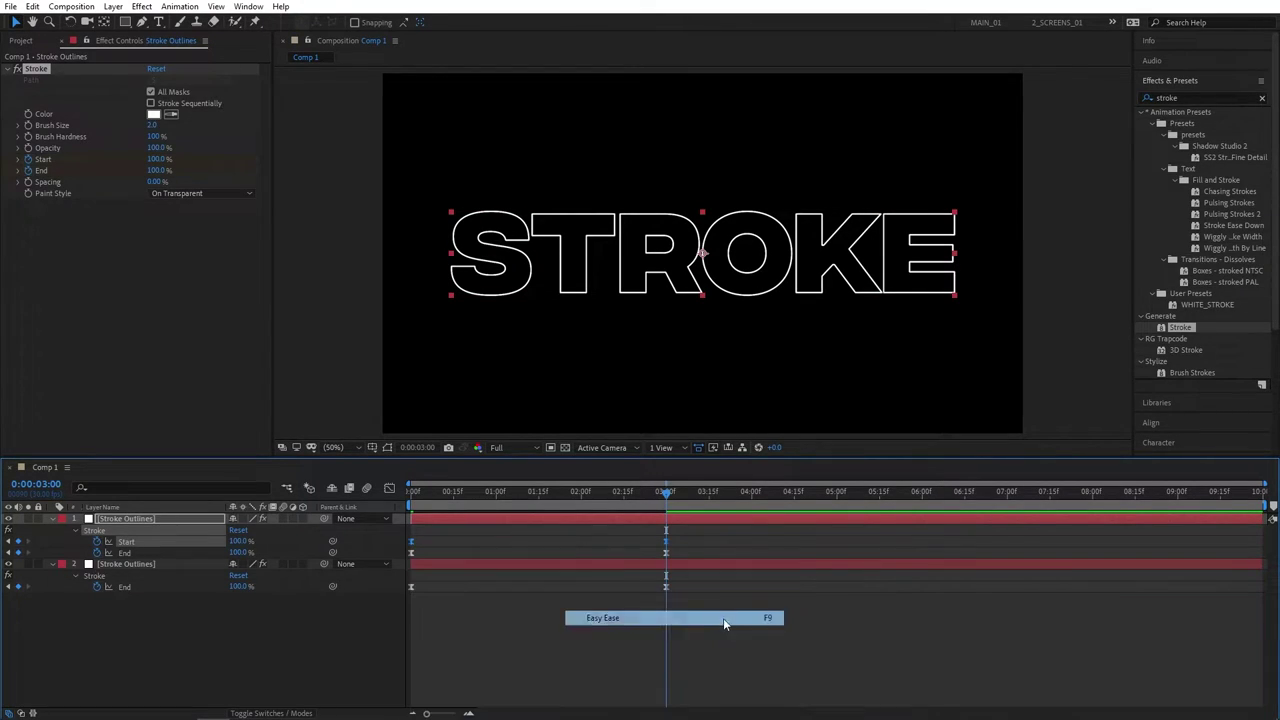
click(412, 542)
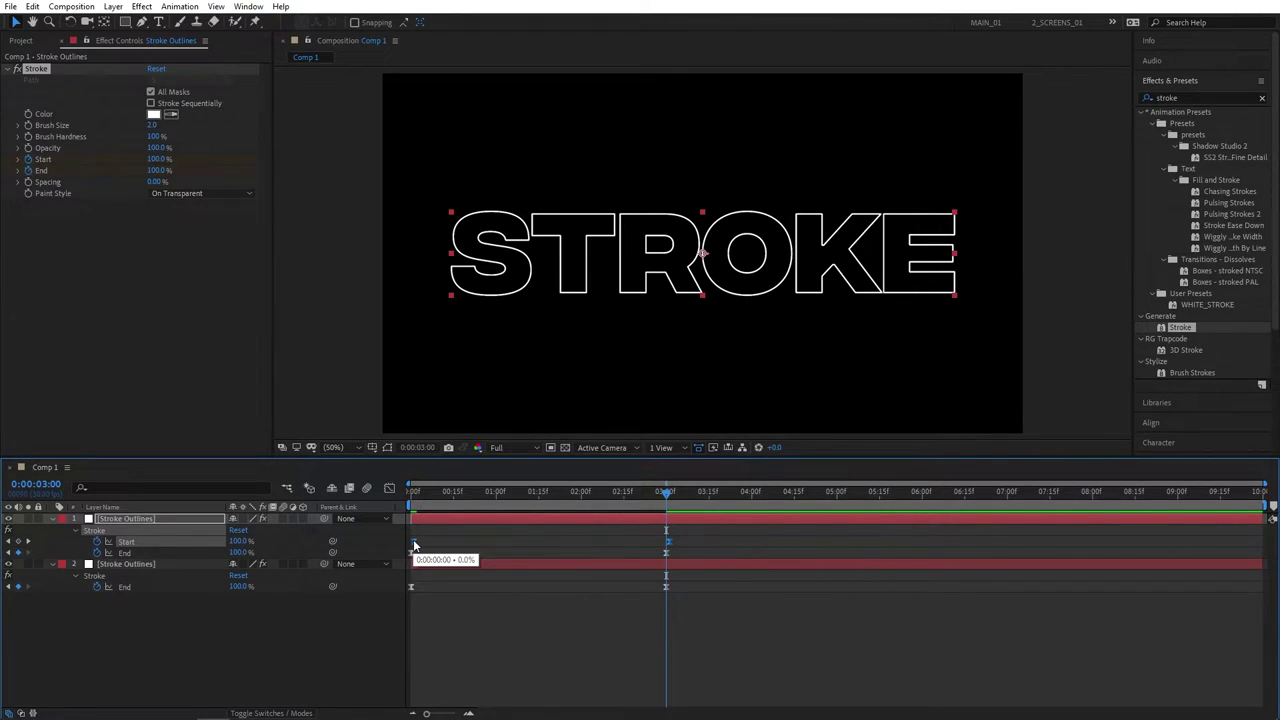
At 1:05, set the top copy's Stroke brush size to 6.0 and preview it
drag(497, 491, 508, 505)
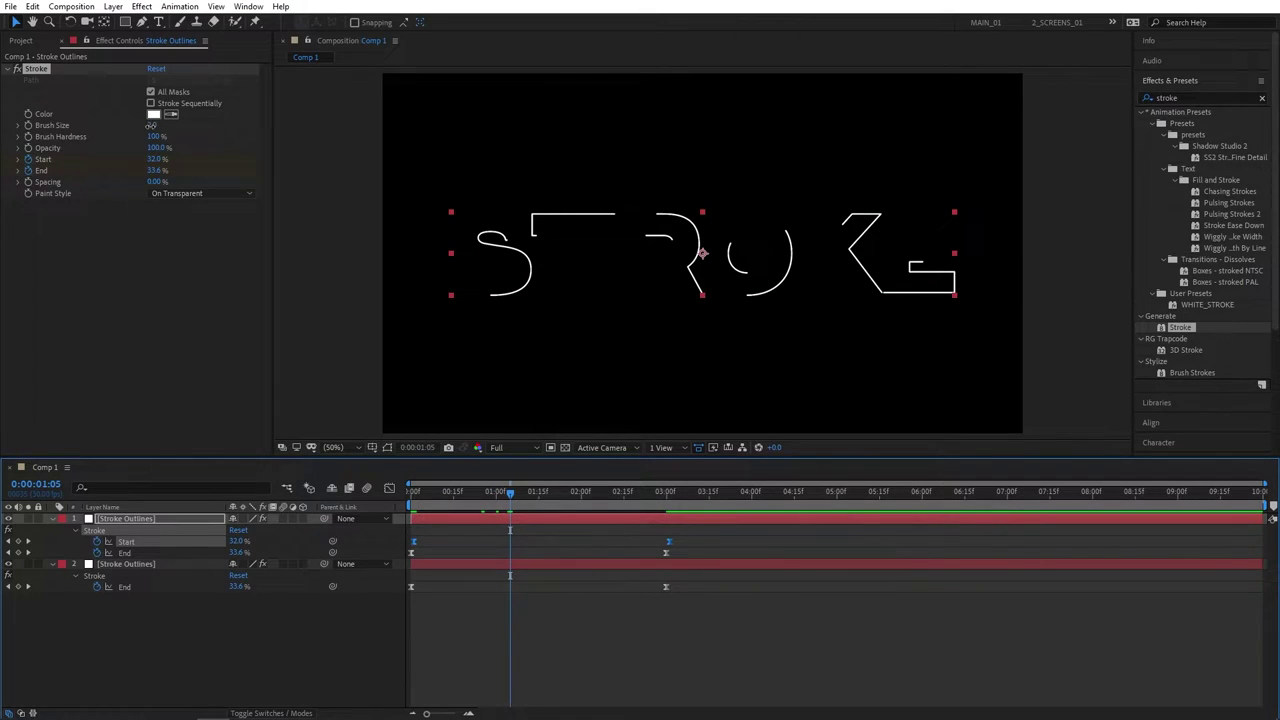
drag(150, 125, 188, 131)
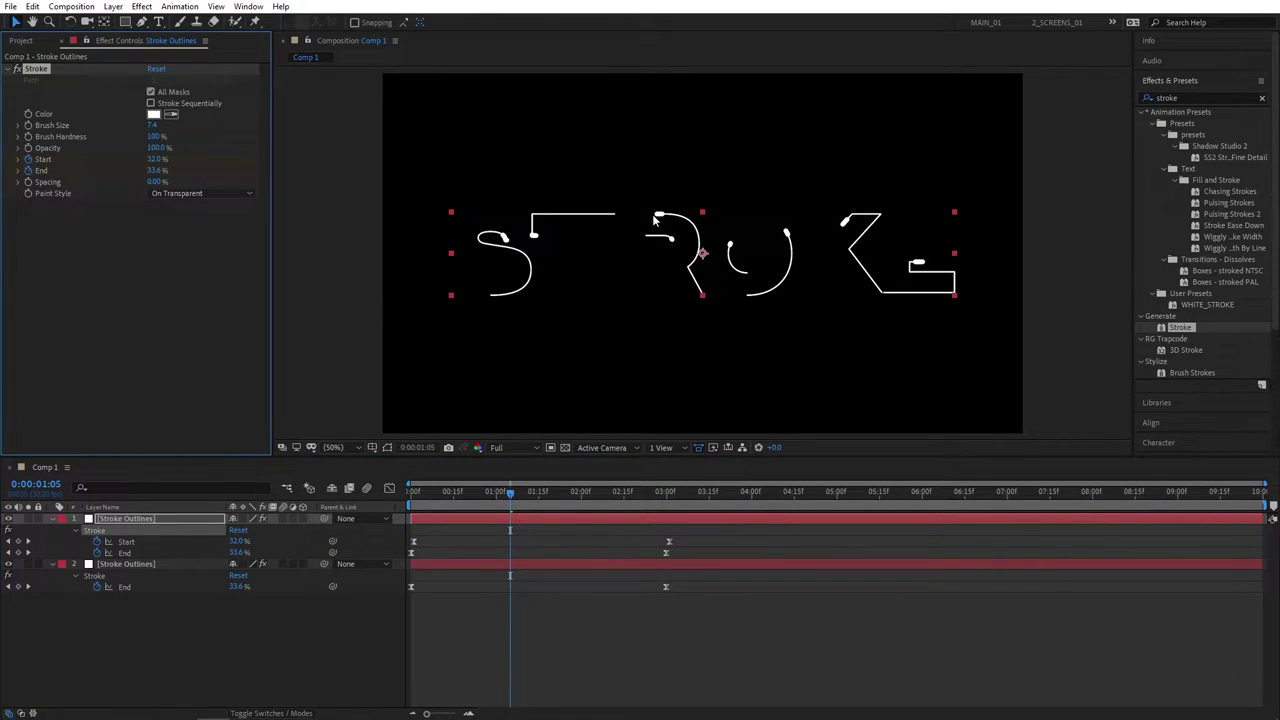
scroll(655, 220, up, 4)
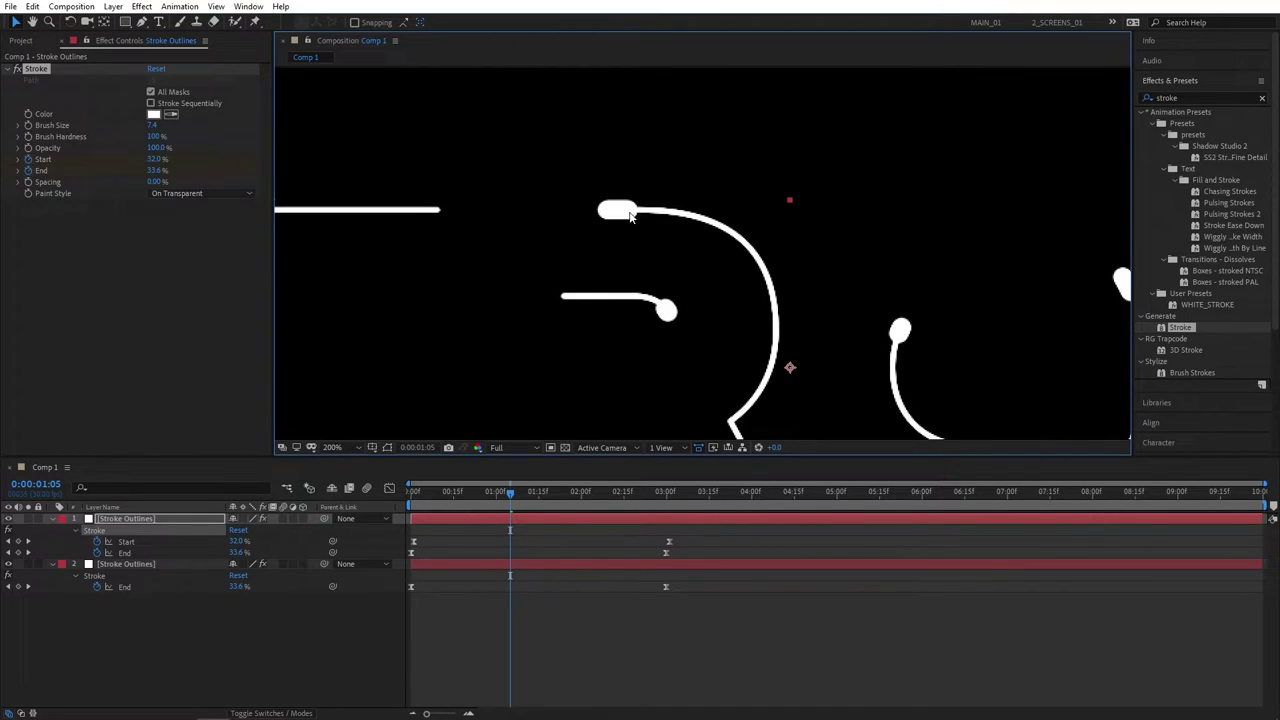
scroll(609, 218, down, 4)
click(152, 127)
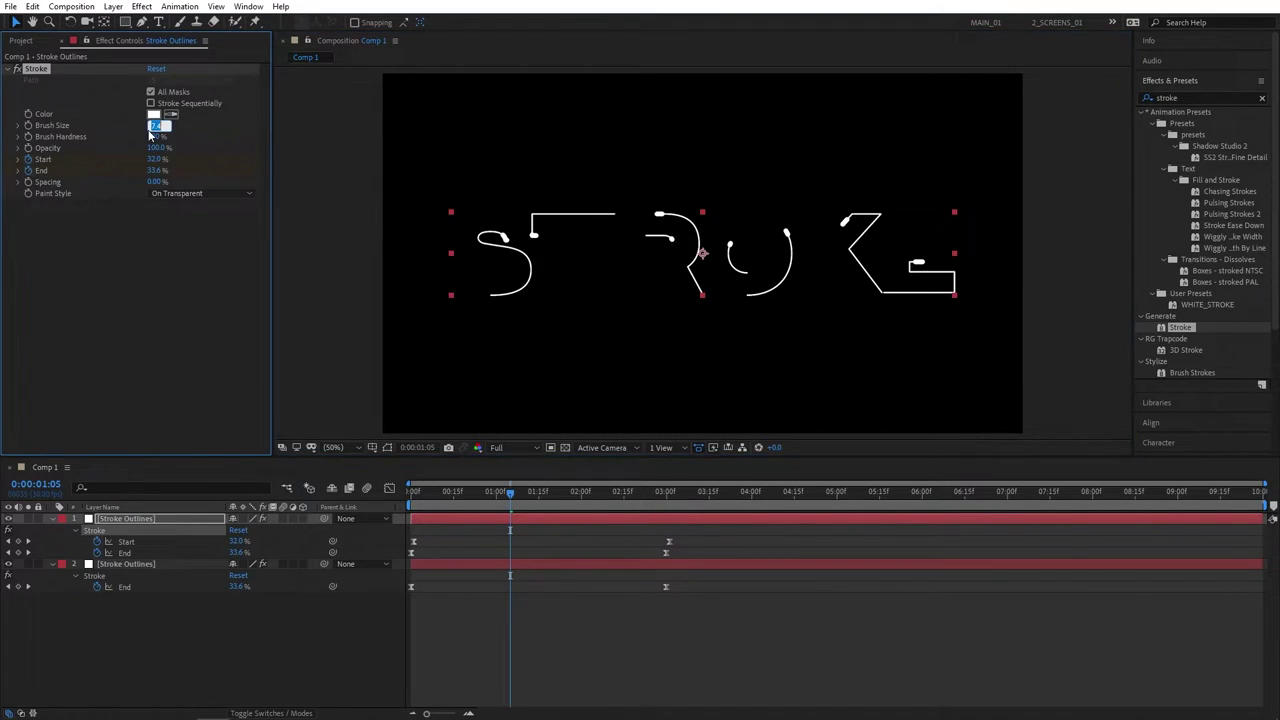
text(6)
key(Return)
click(115, 521)
key(space)
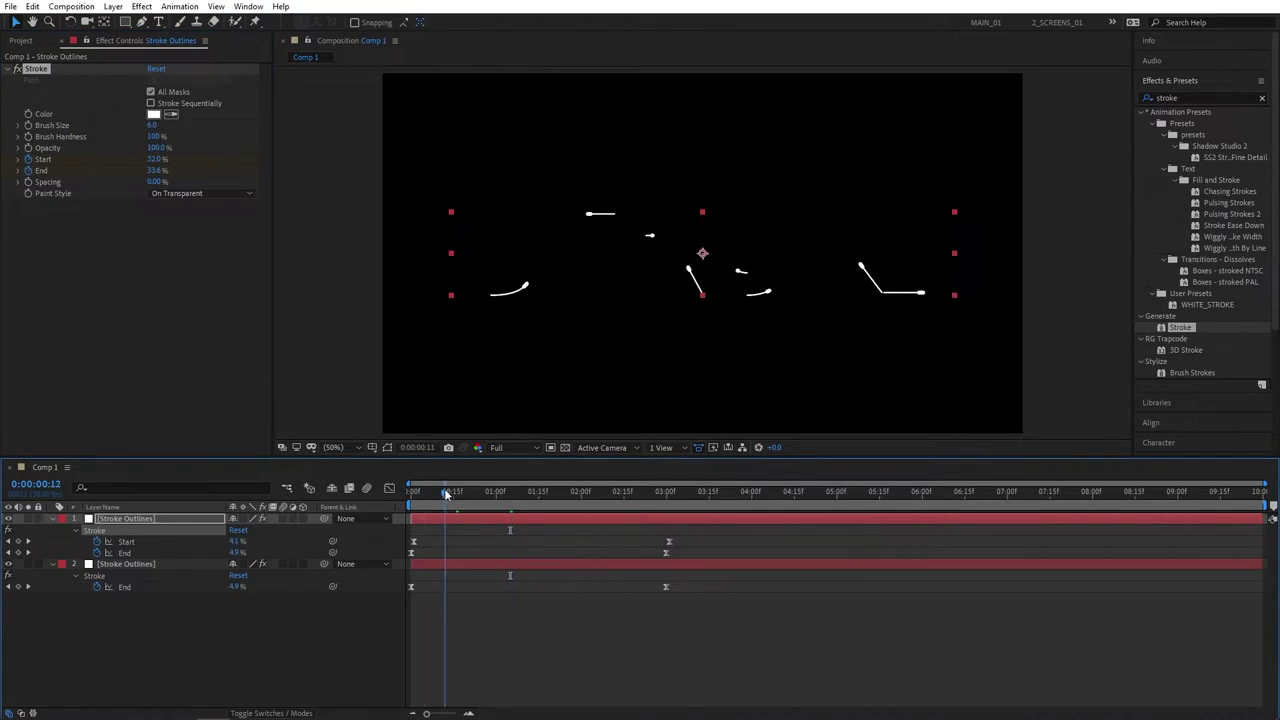
Apply the Glow effect to the top Stroke Outlines layer
click(115, 521)
drag(1258, 98, 1094, 97)
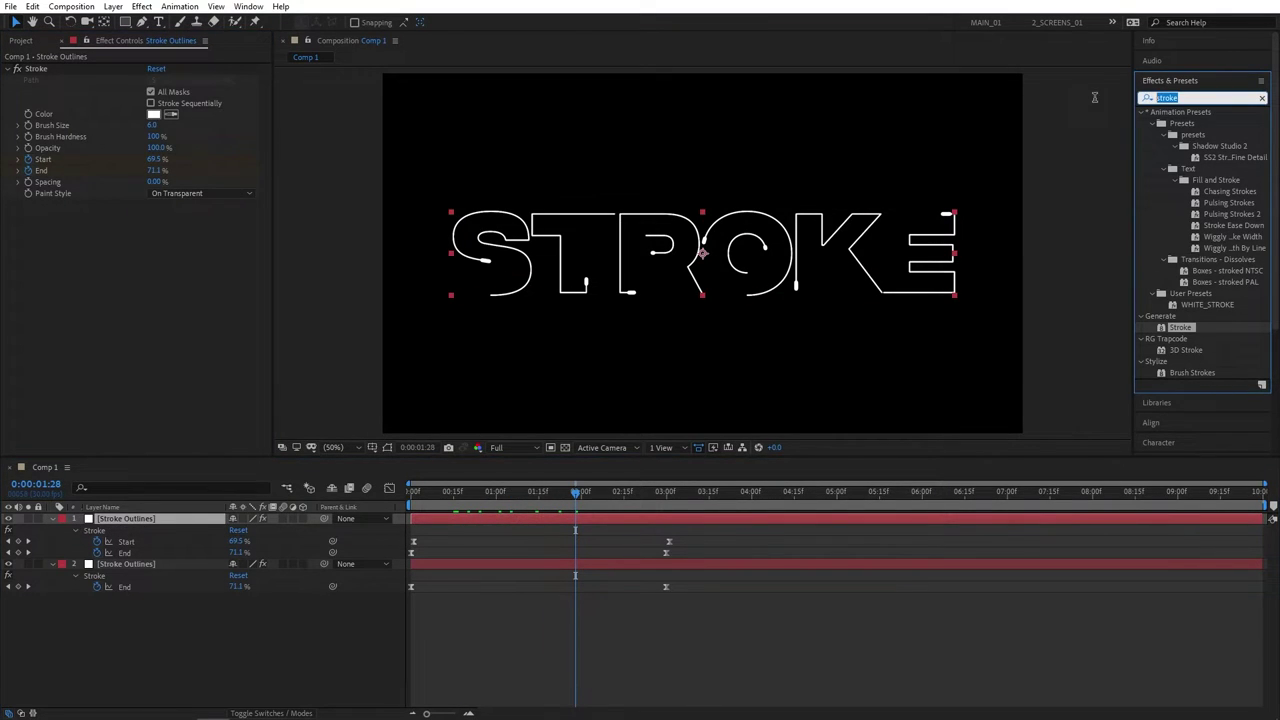
text(glow)
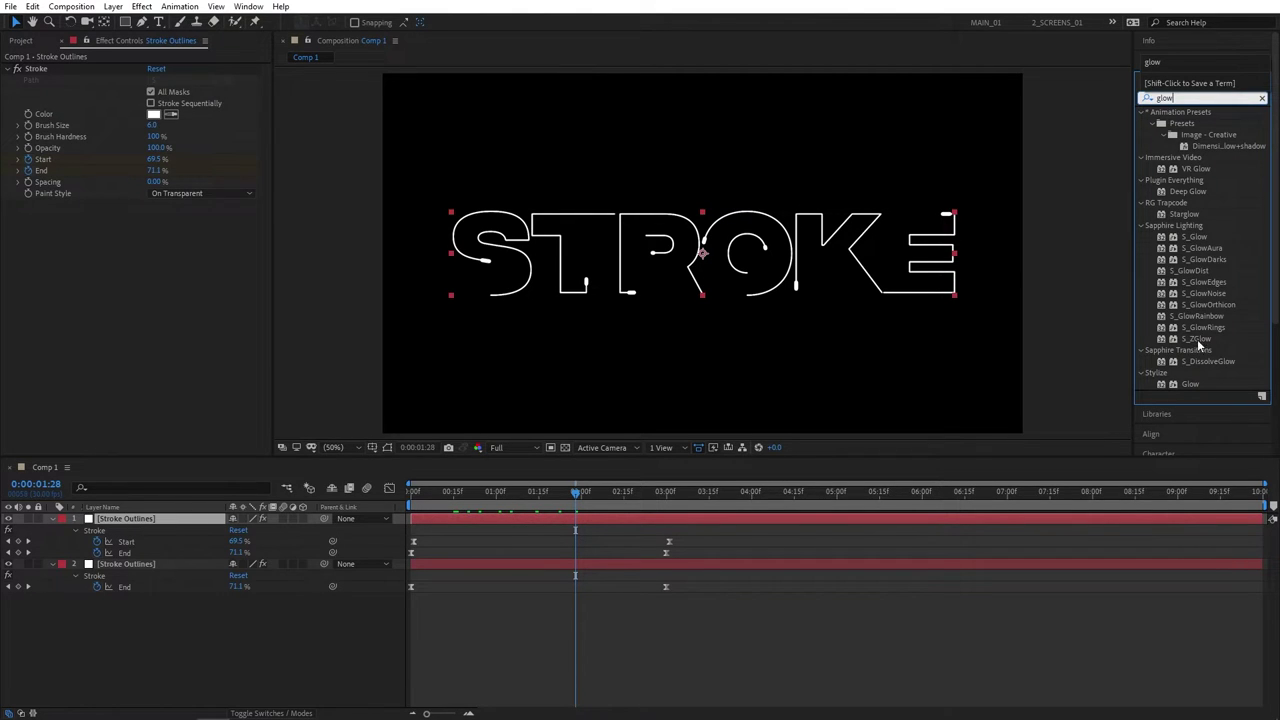
drag(1192, 391, 148, 524)
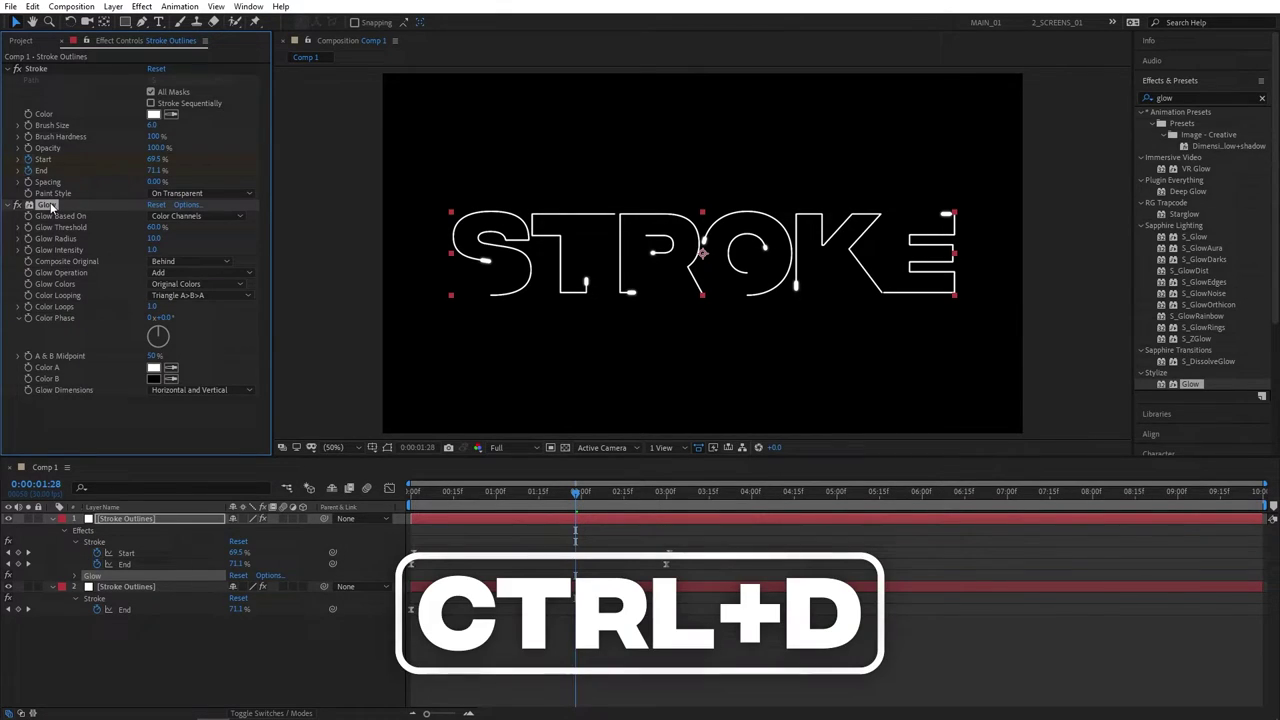
Duplicate the Glow and set Glow 2's radius to 20
key(ctrl+d)
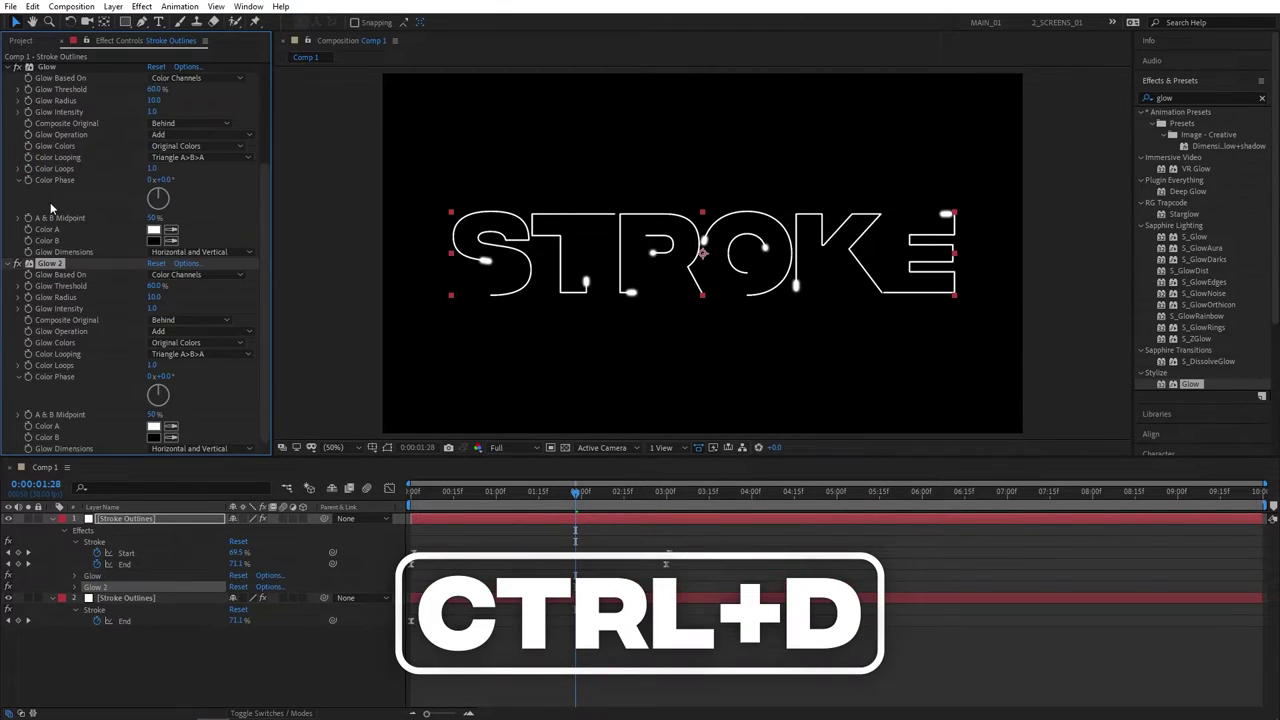
click(155, 297)
text(20)
key(Return)
mouse_move(478, 500)
mouse_down()
mouse_move(433, 503)
mouse_move(511, 500)
mouse_up()
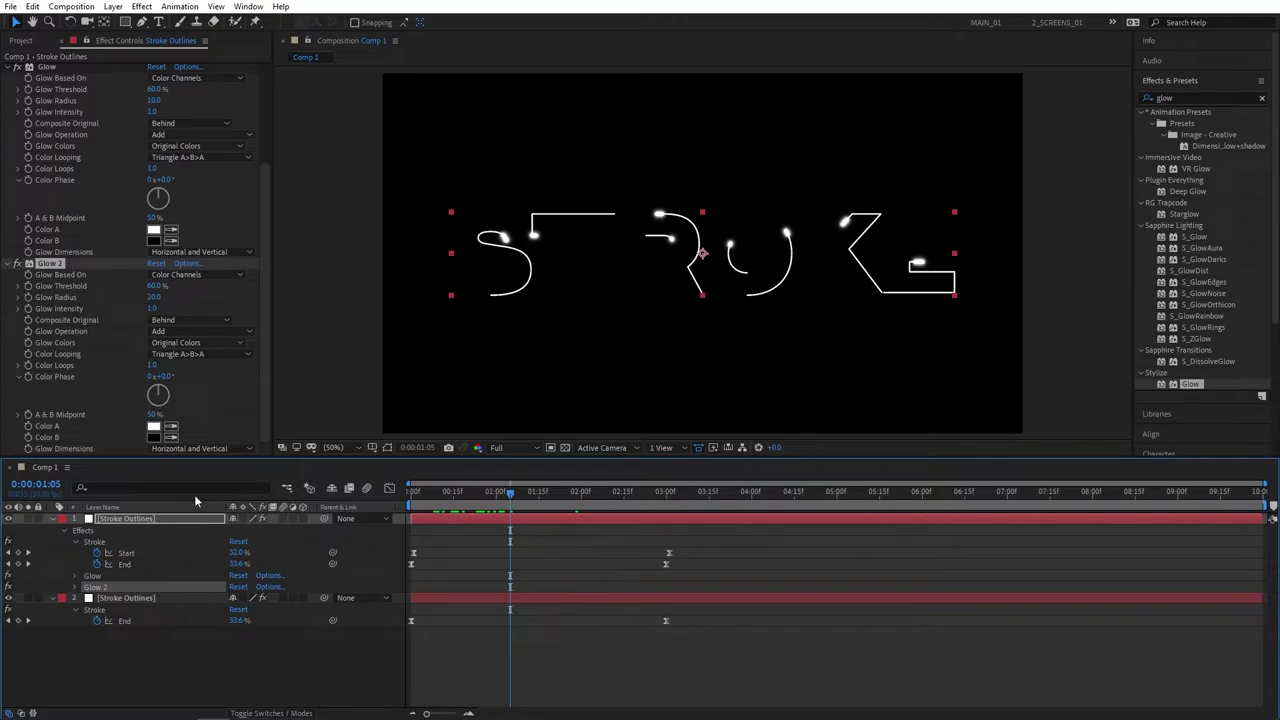
Duplicate the glowing top layer and delete Glow and Glow 2 from the new copy
click(150, 519)
key(ctrl+d)
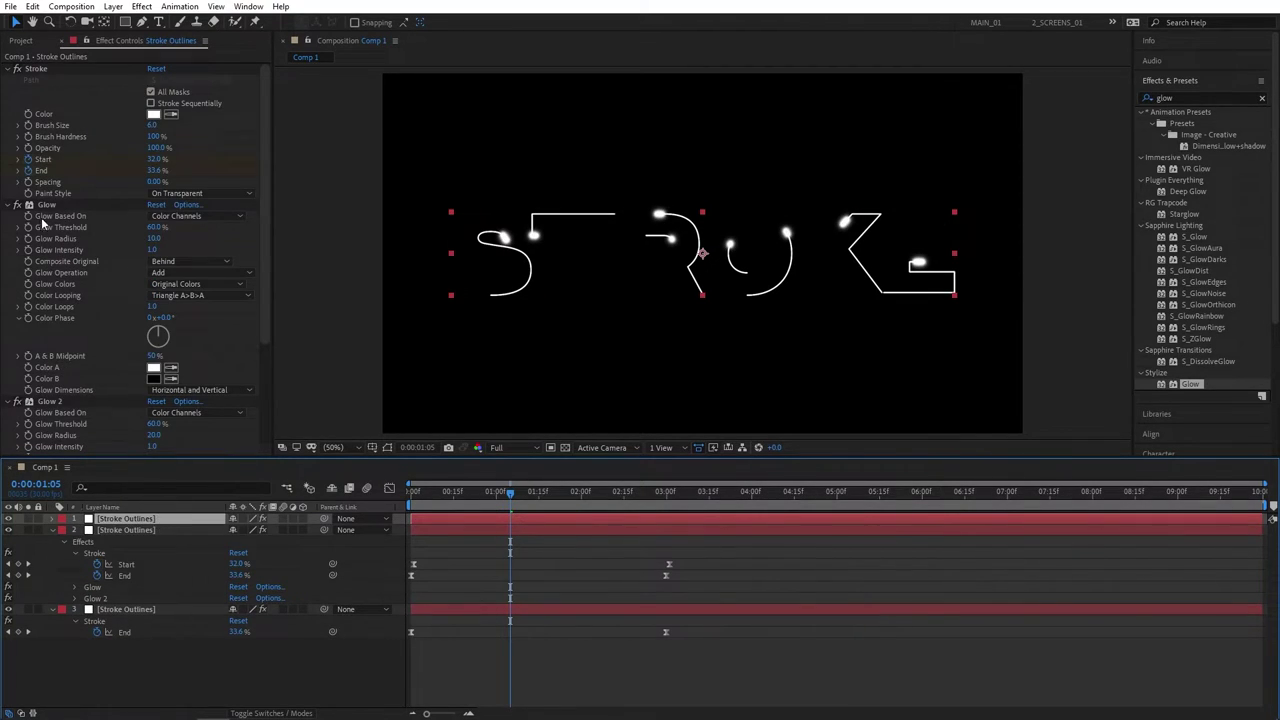
click(47, 204)
ctrl+click(49, 401)
key(Delete)
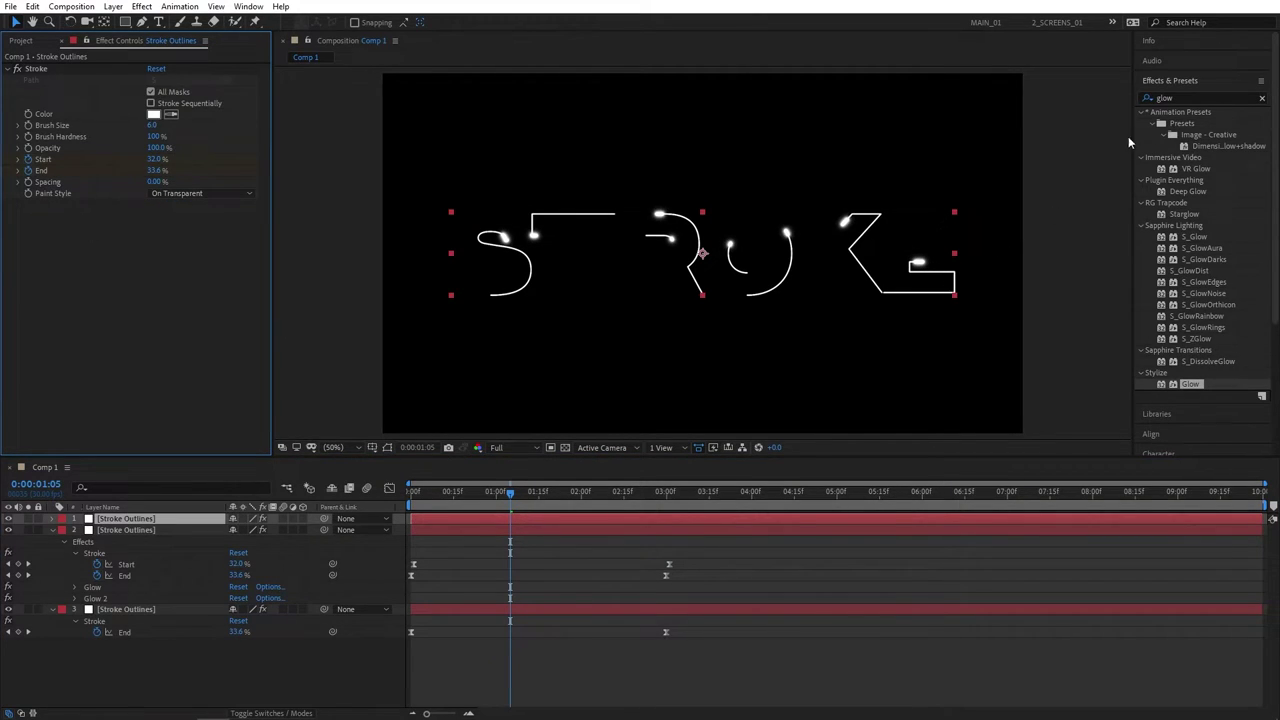
Apply Directional Blur to the top layer with 90° direction and 200 blur length
click(1186, 95)
text(direc)
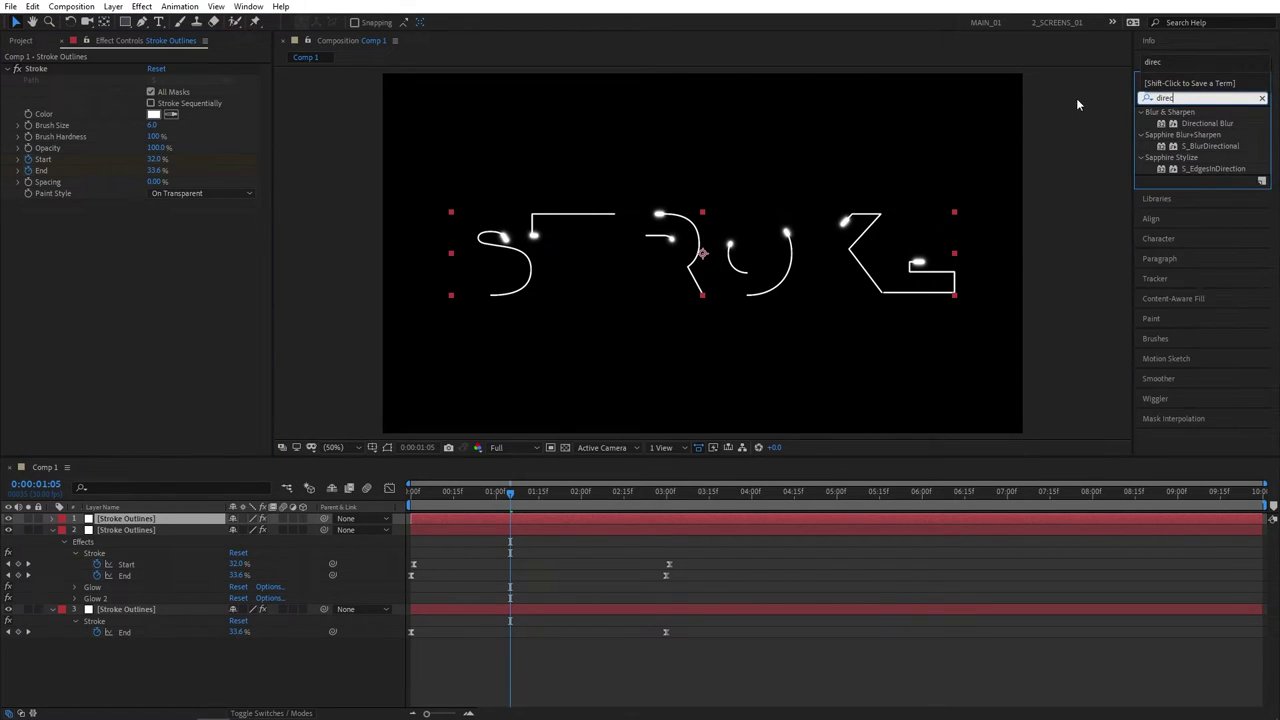
drag(1207, 123, 150, 522)
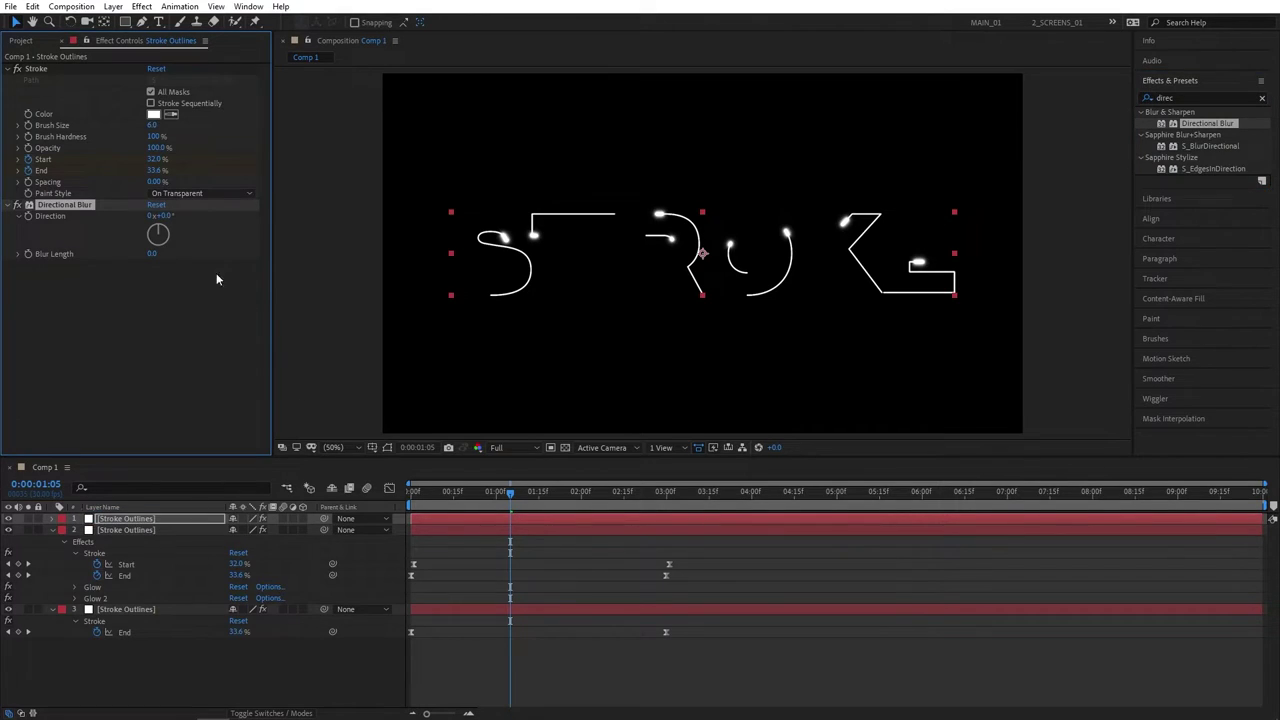
mouse_move(160, 229)
mouse_down()
mouse_move(177, 234)
mouse_move(160, 226)
mouse_up()
click(151, 254)
key(Return)
Zoom and pan the viewer to inspect the horizontal light streaks
key(period)
key(period)
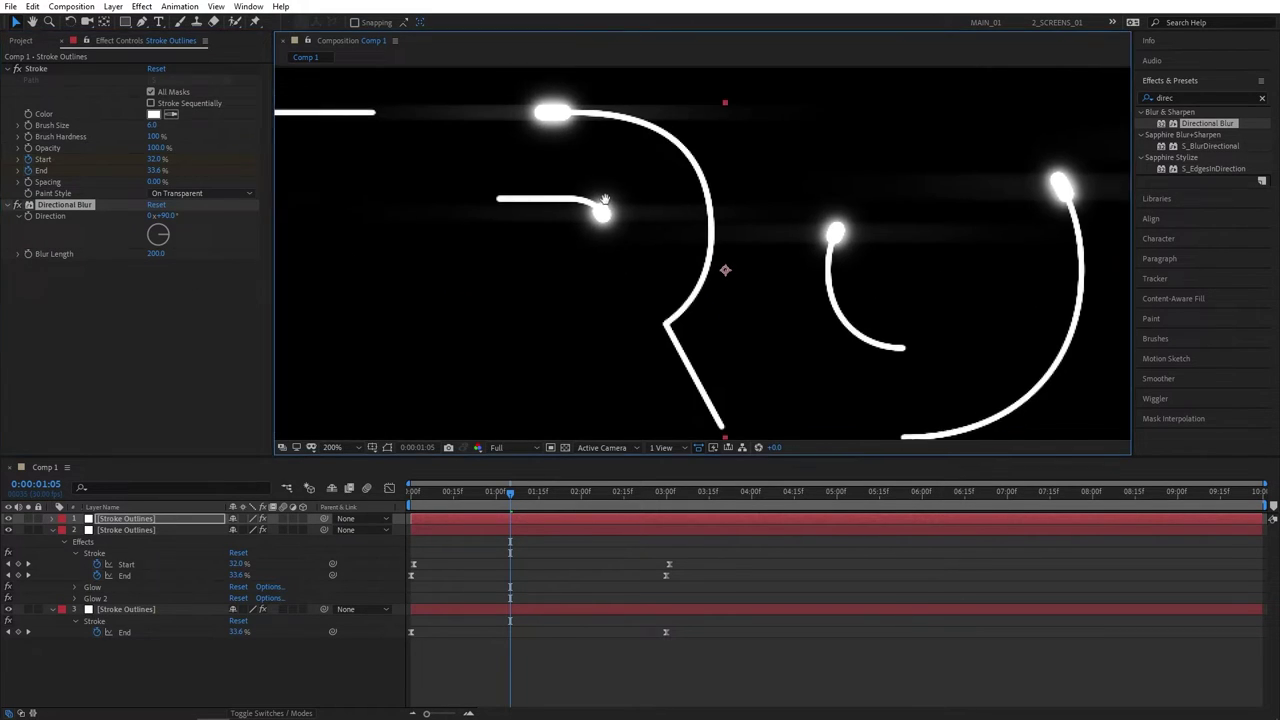
drag(604, 199, 697, 253)
key(comma)
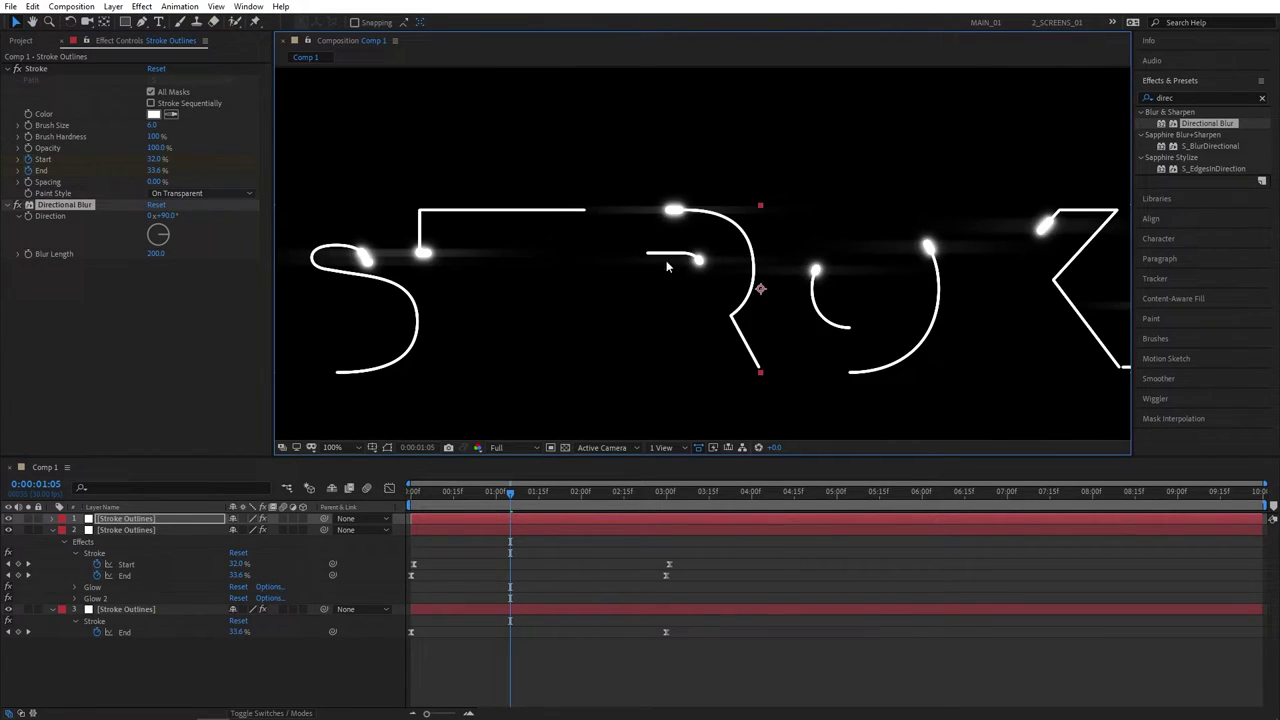
key(comma)
click(160, 521)
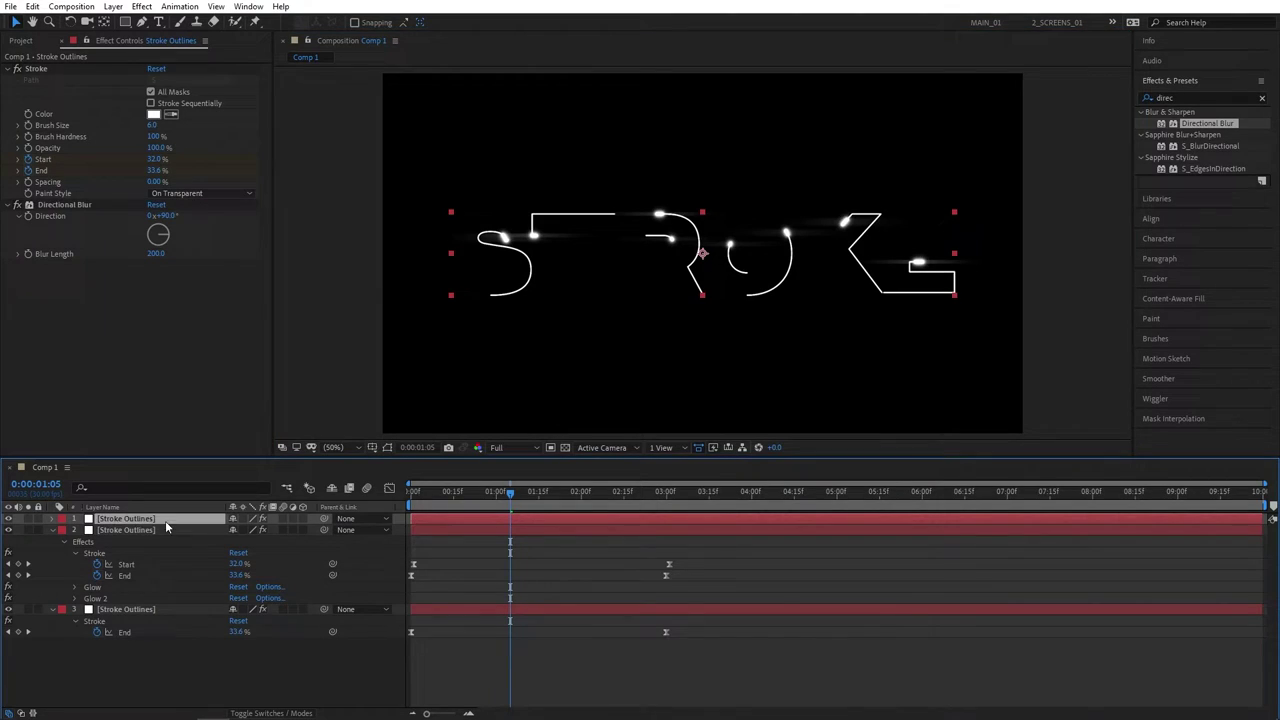
Duplicate the top Stroke Outlines layer to add a fourth set of streaked light dots
key(ctrl+d)
key(ctrl+d)
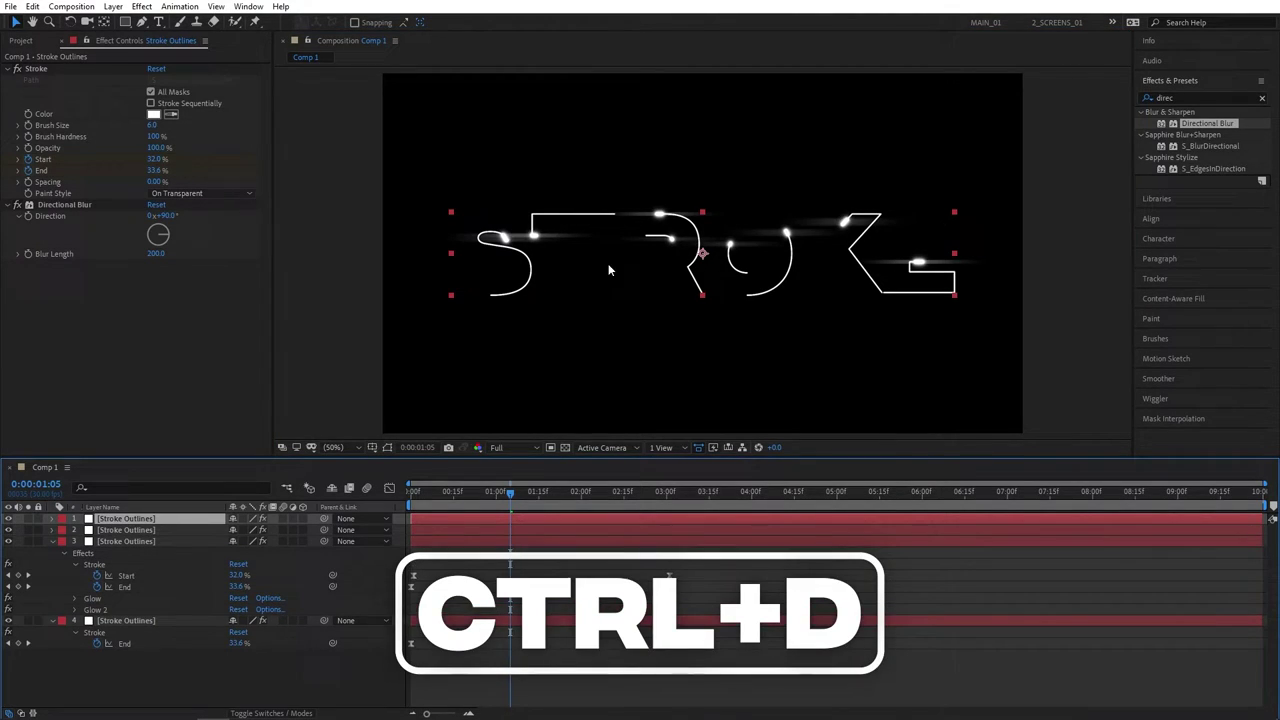
key(period)
key(period)
key(comma)
key(comma)
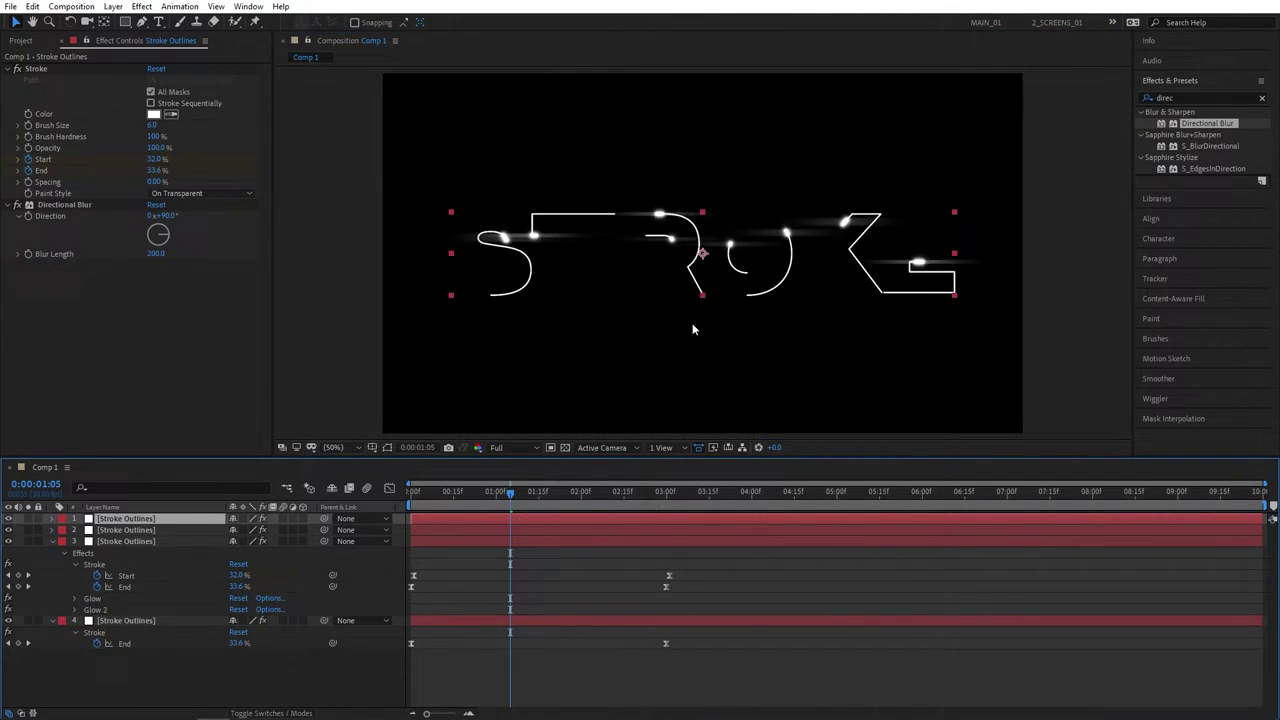
Preview the streaks from the start, collapse layer 3 and select the Stroke Outlines layers
drag(500, 497, 413, 487)
key(space)
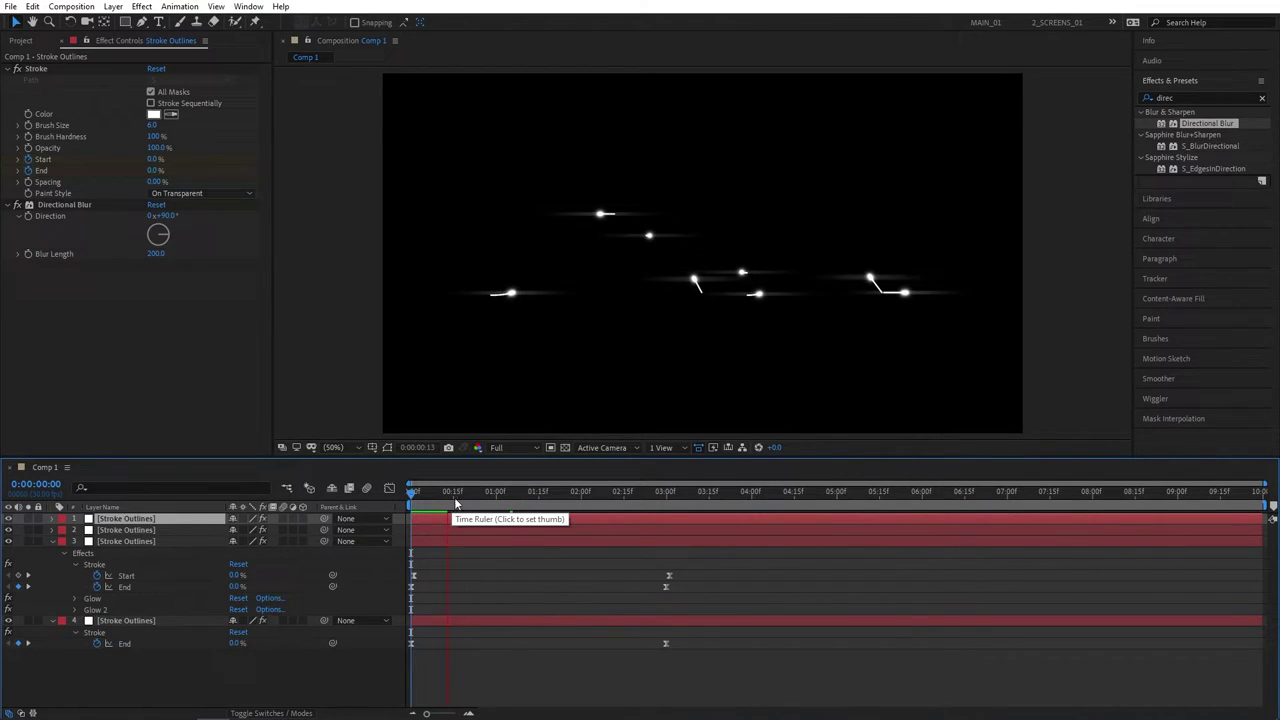
mouse_move(487, 497)
mouse_down()
mouse_move(600, 497)
mouse_move(519, 497)
mouse_up()
click(53, 541)
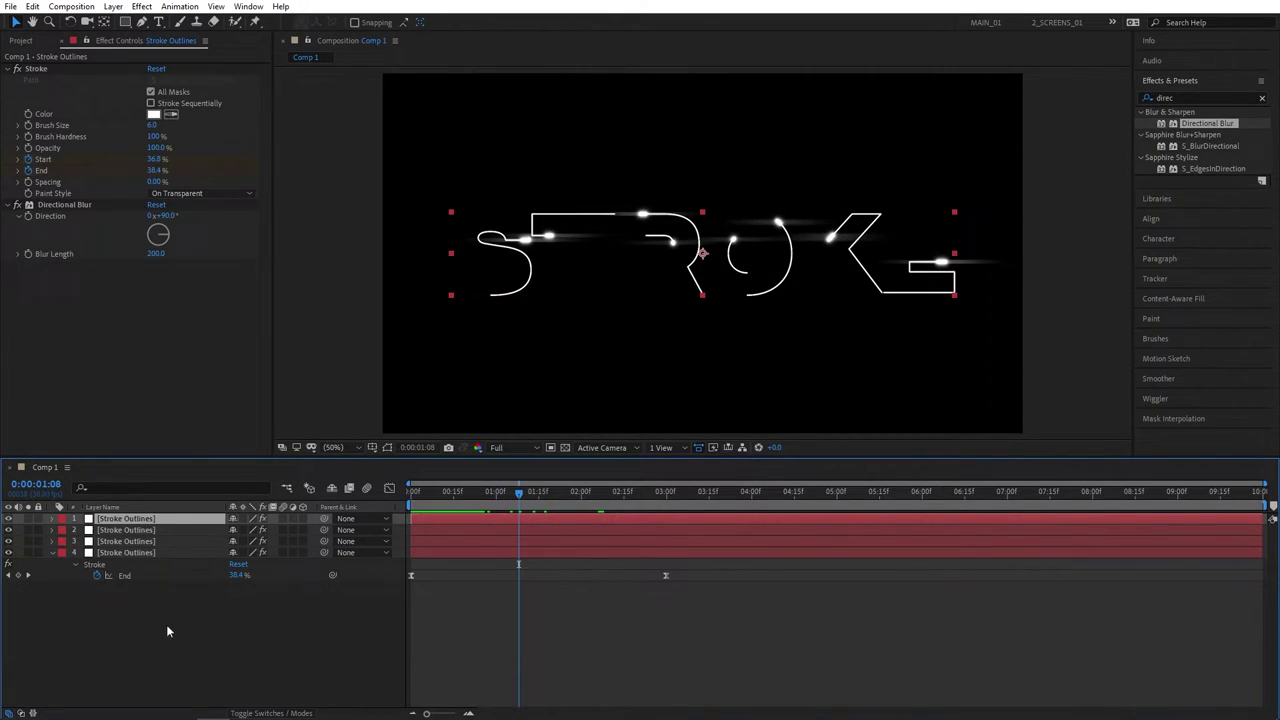
drag(212, 620, 132, 516)
Pre-compose the four selected Stroke Outlines layers as 'Text' and scrub to 1:10 to check it
right_click(138, 522)
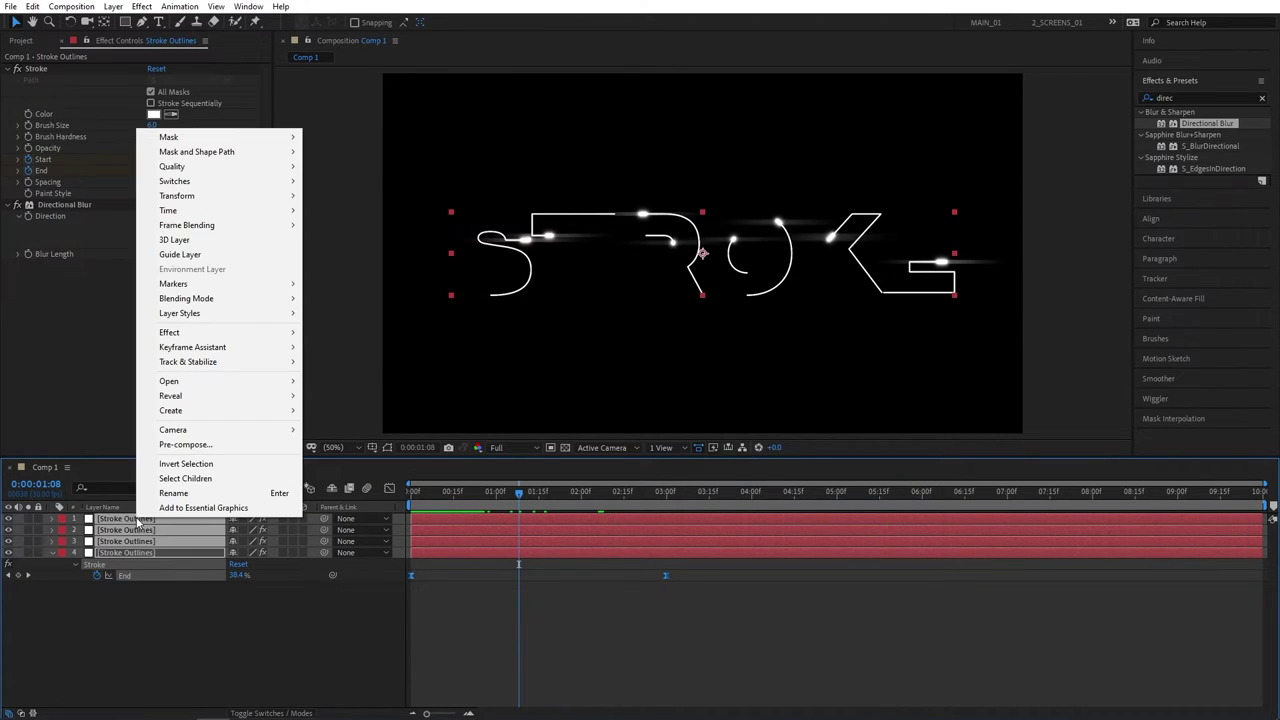
click(185, 444)
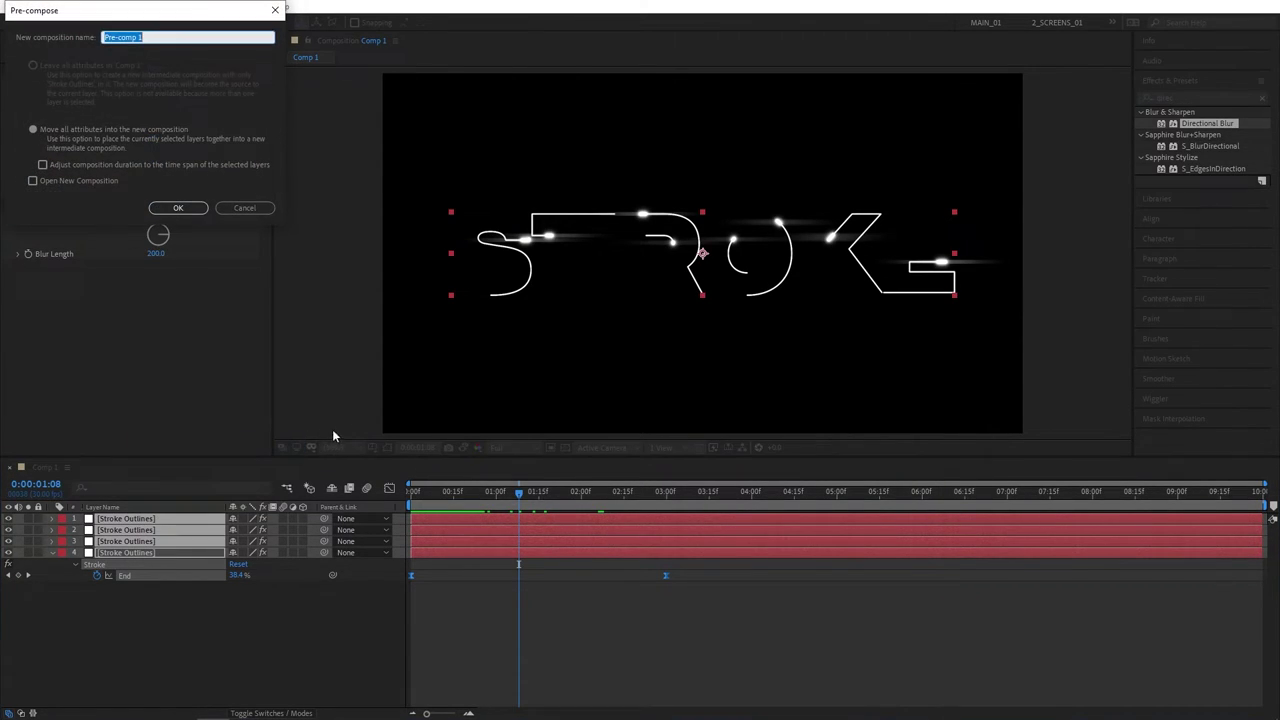
text(Text)
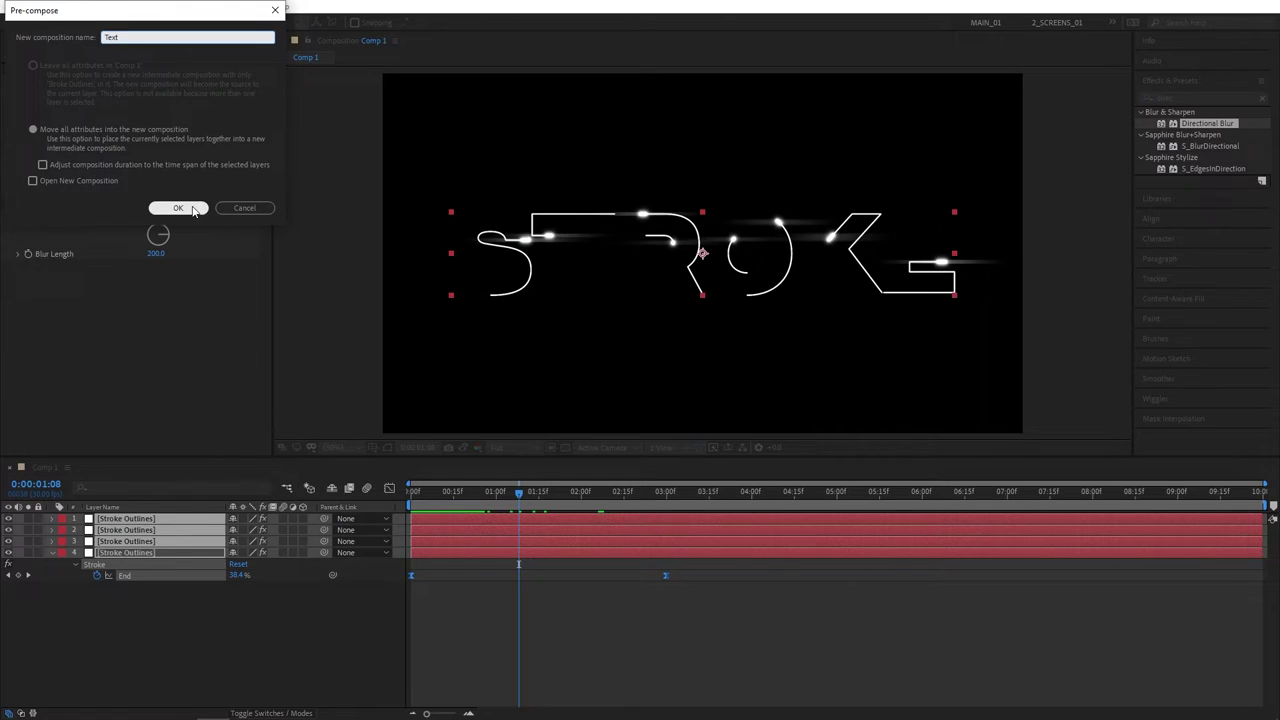
click(195, 208)
click(258, 587)
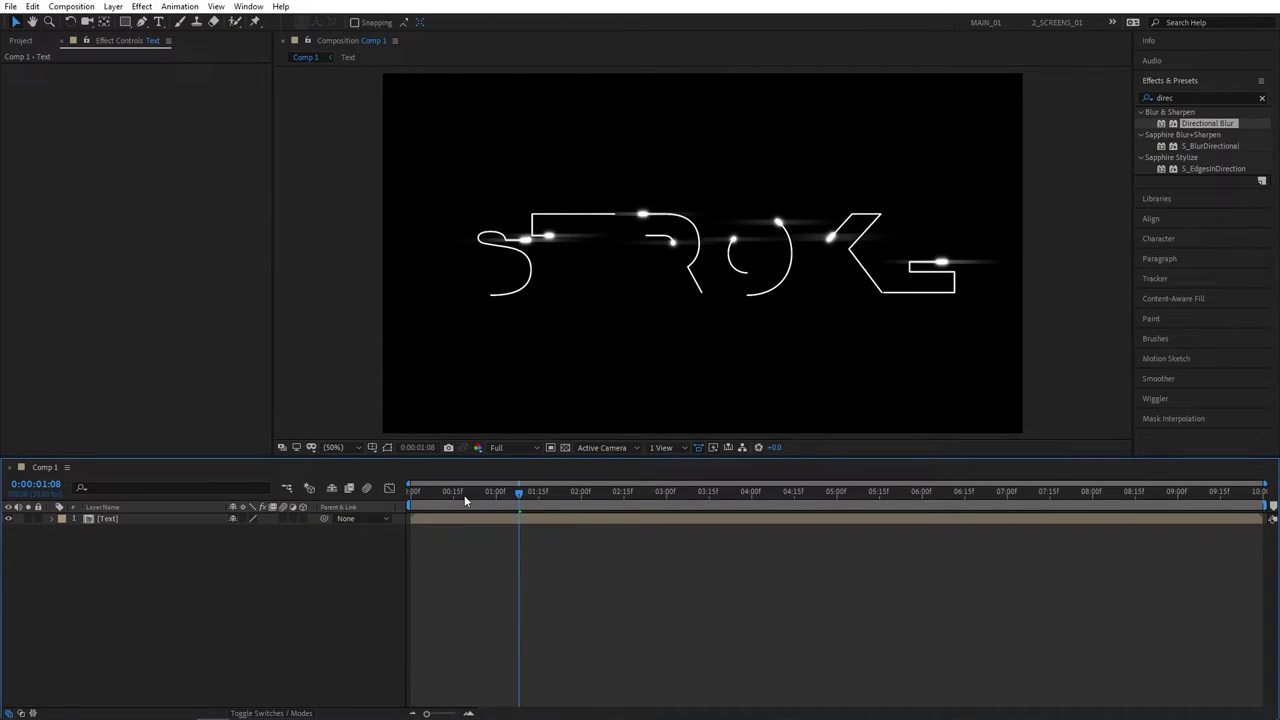
drag(465, 493, 524, 493)
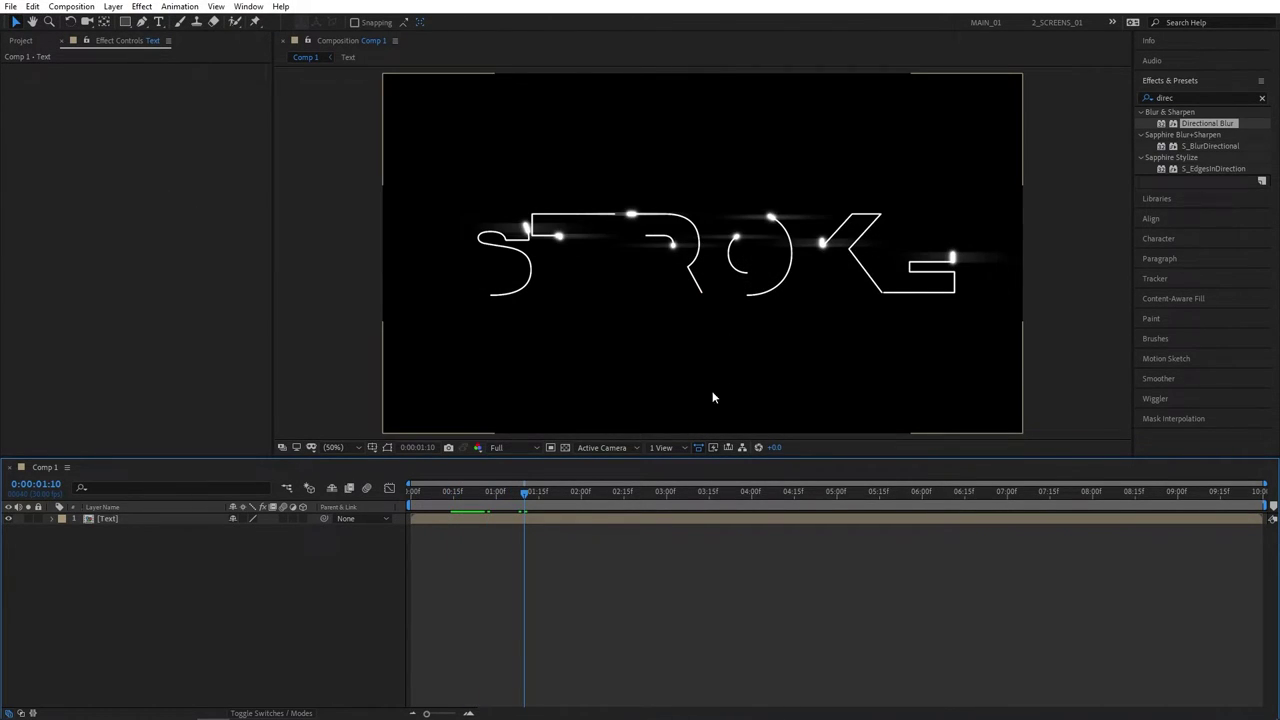
Add the texture image below Text as a 3D layer with X Rotation 90°
click(20, 40)
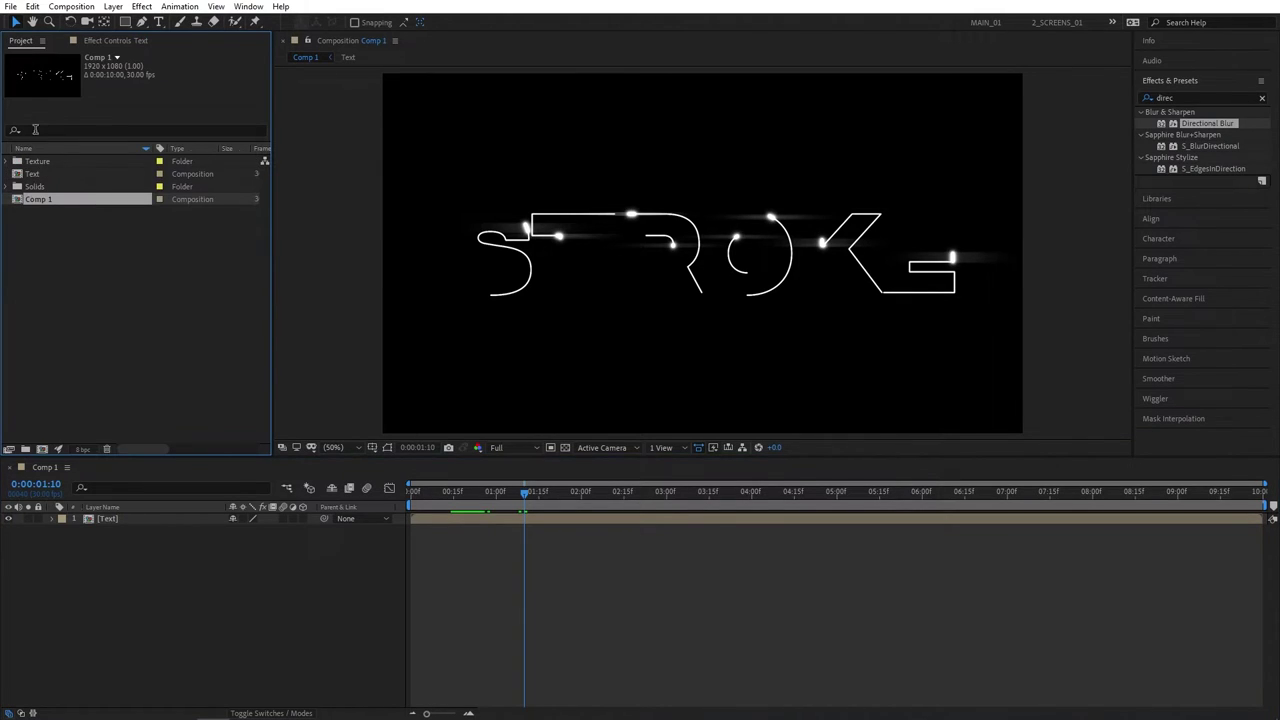
click(10, 161)
drag(70, 174, 108, 540)
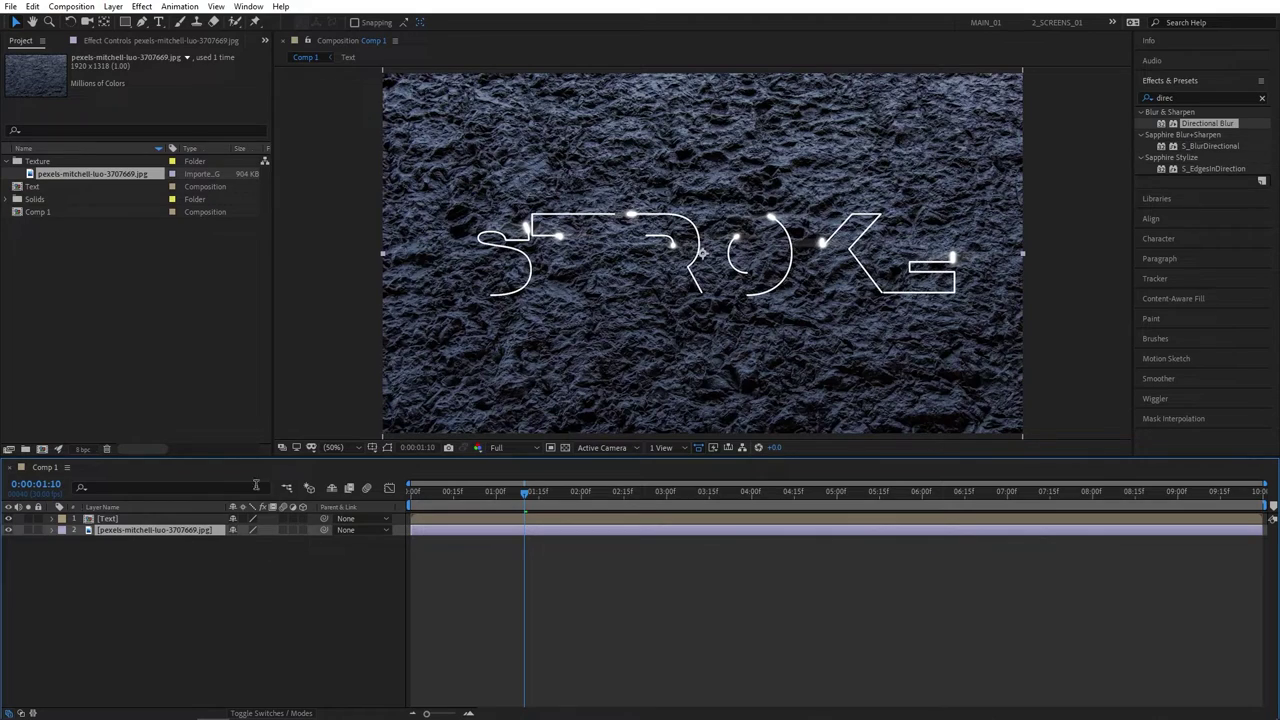
click(304, 529)
key(r)
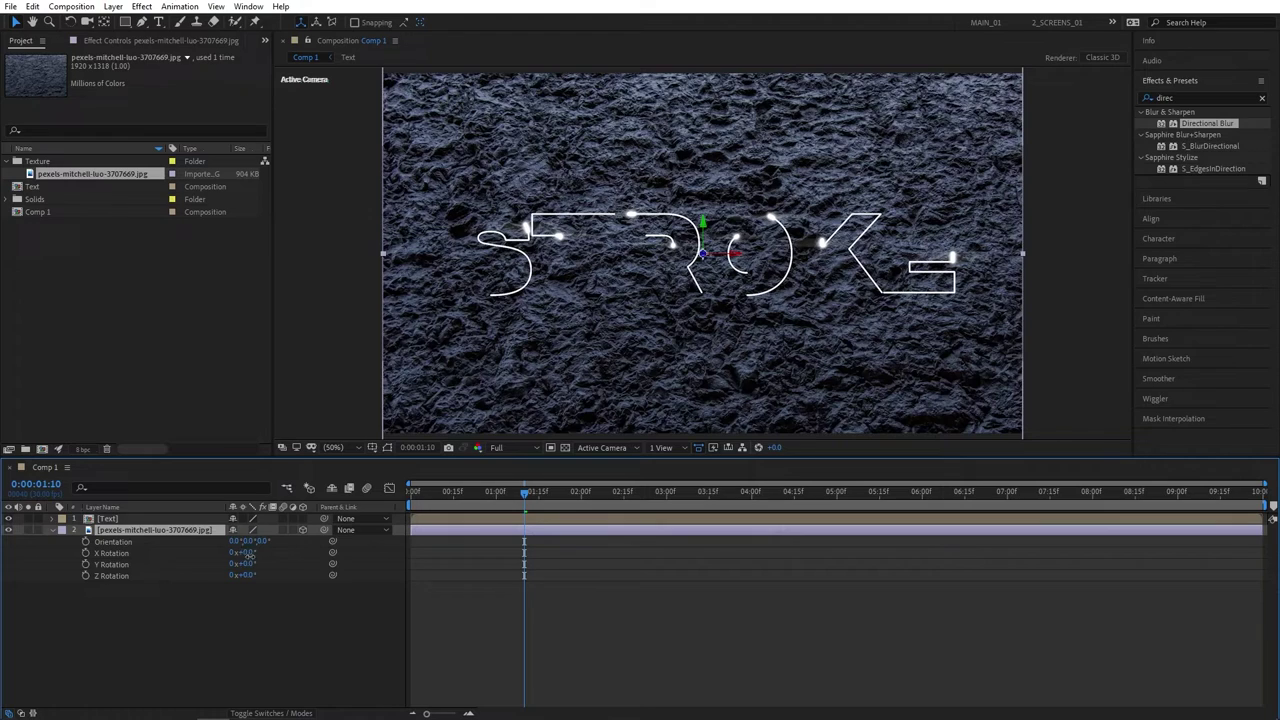
drag(250, 556, 251, 553)
text(90)
key(Return)
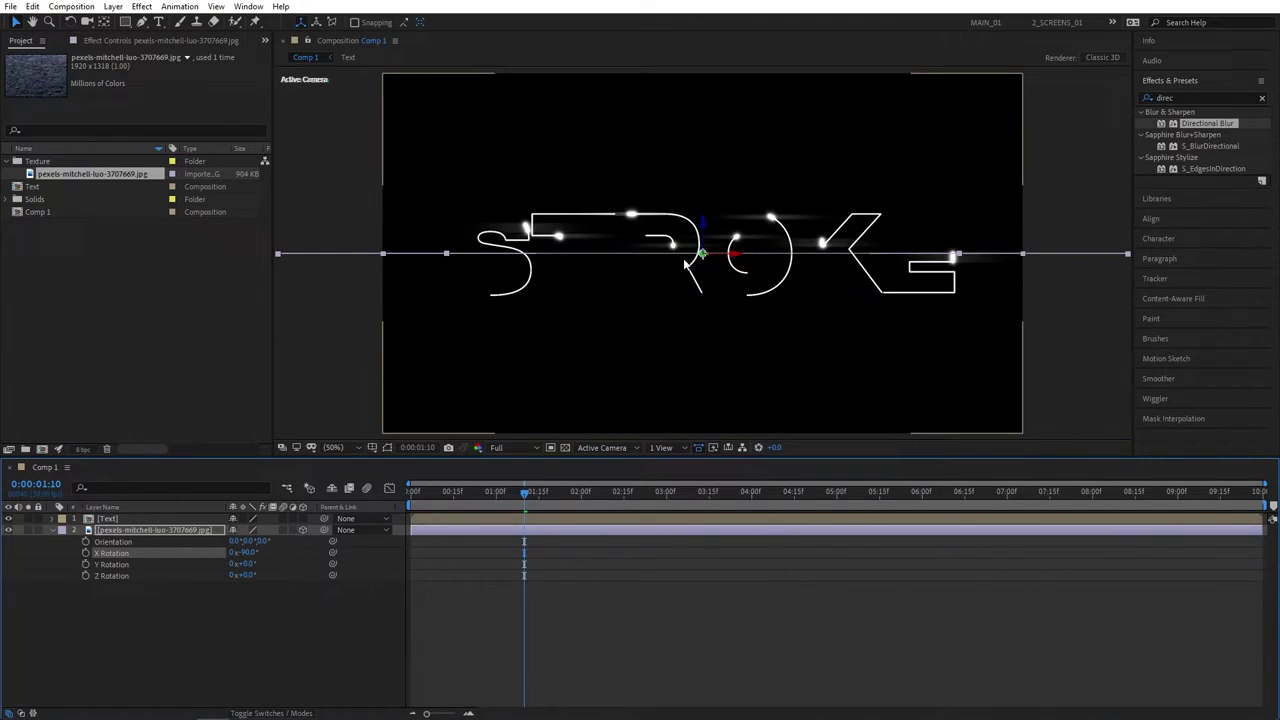
Lower the floor plane beneath the text and scale it to 246%
drag(704, 230, 711, 296)
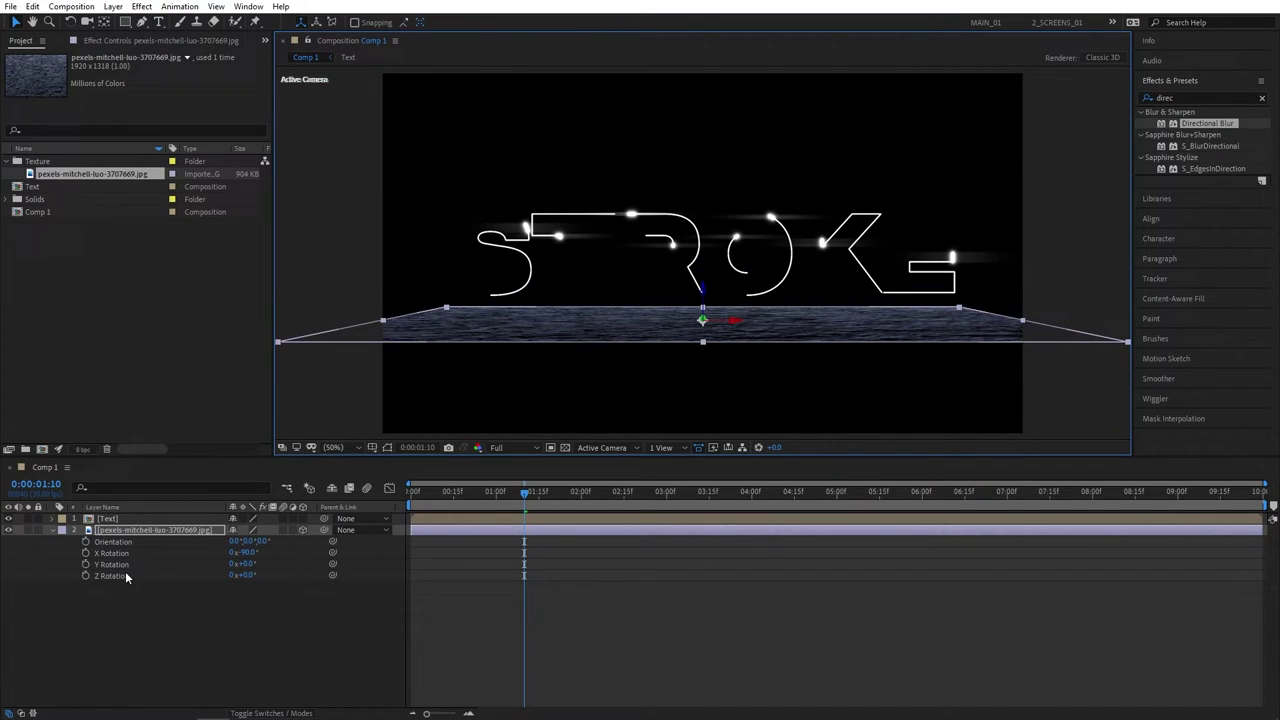
key(s)
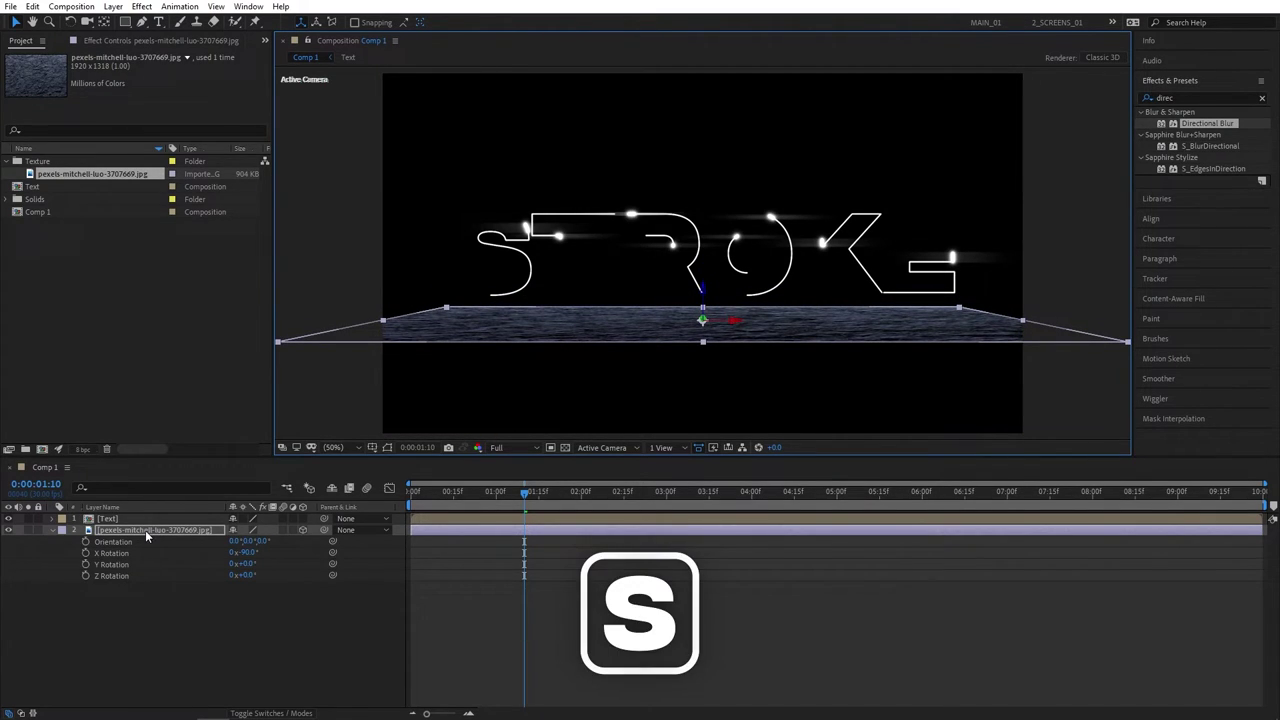
drag(245, 541, 435, 426)
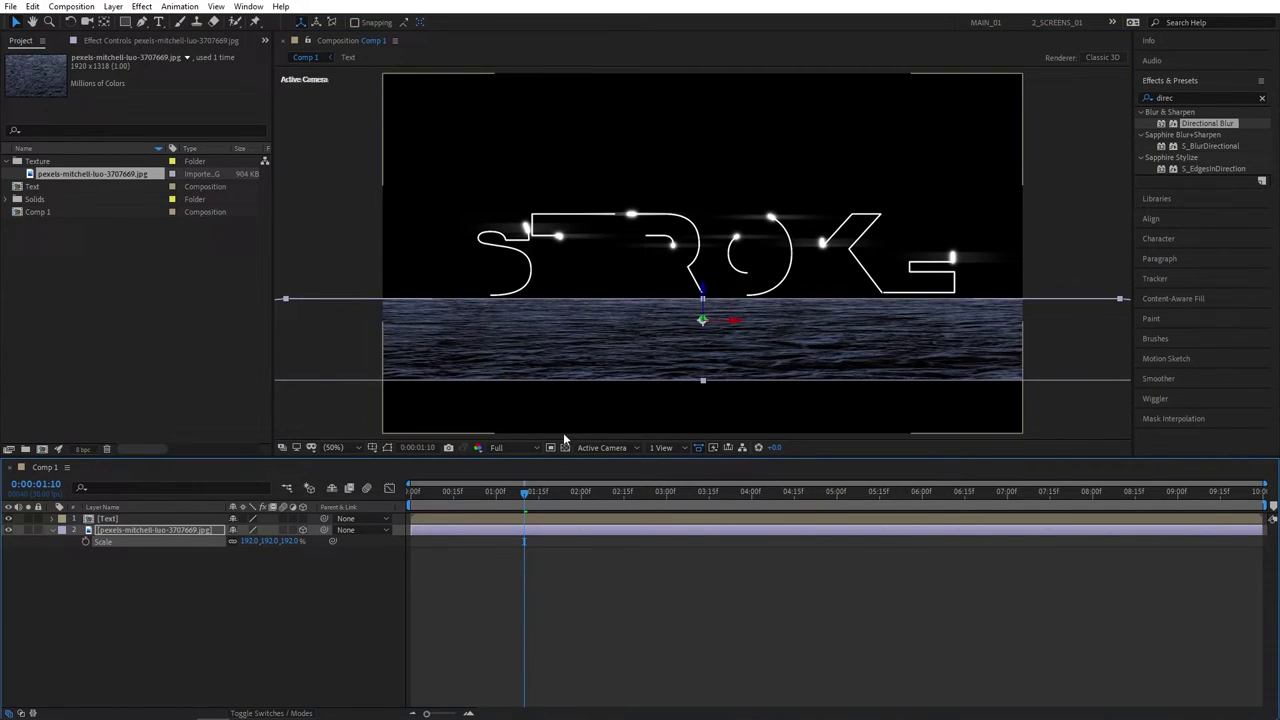
drag(806, 349, 806, 354)
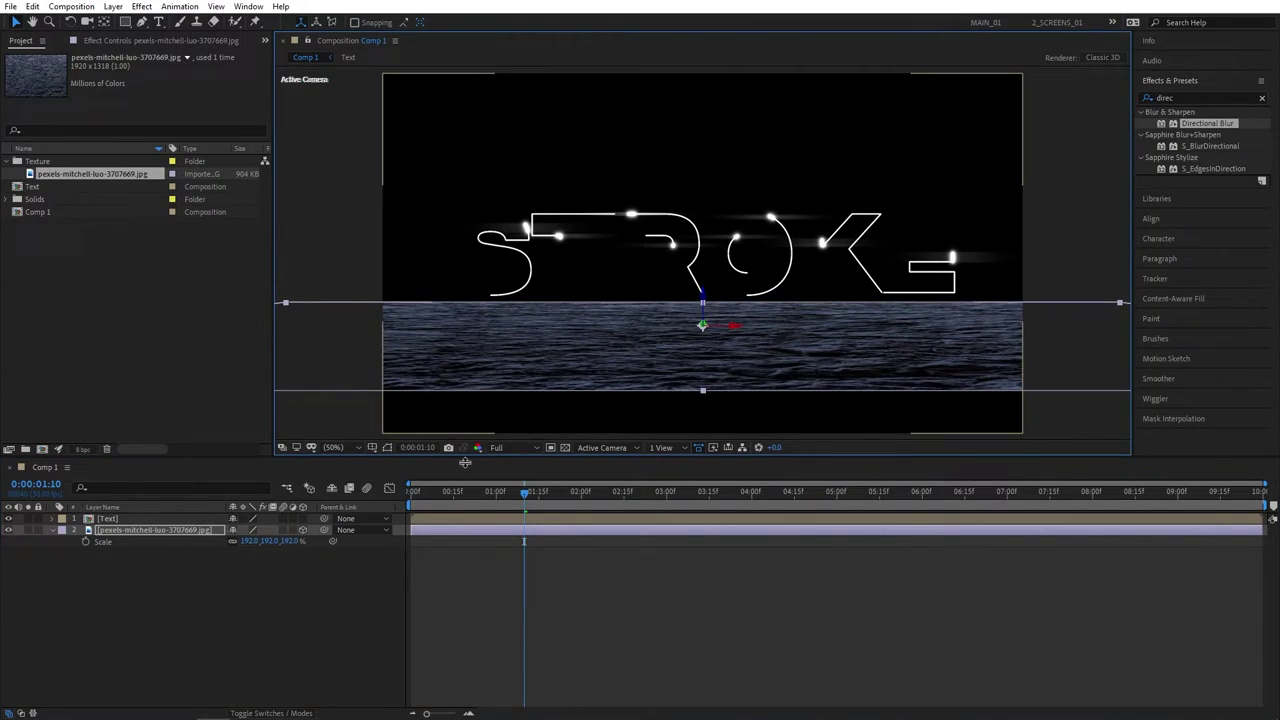
drag(262, 541, 316, 541)
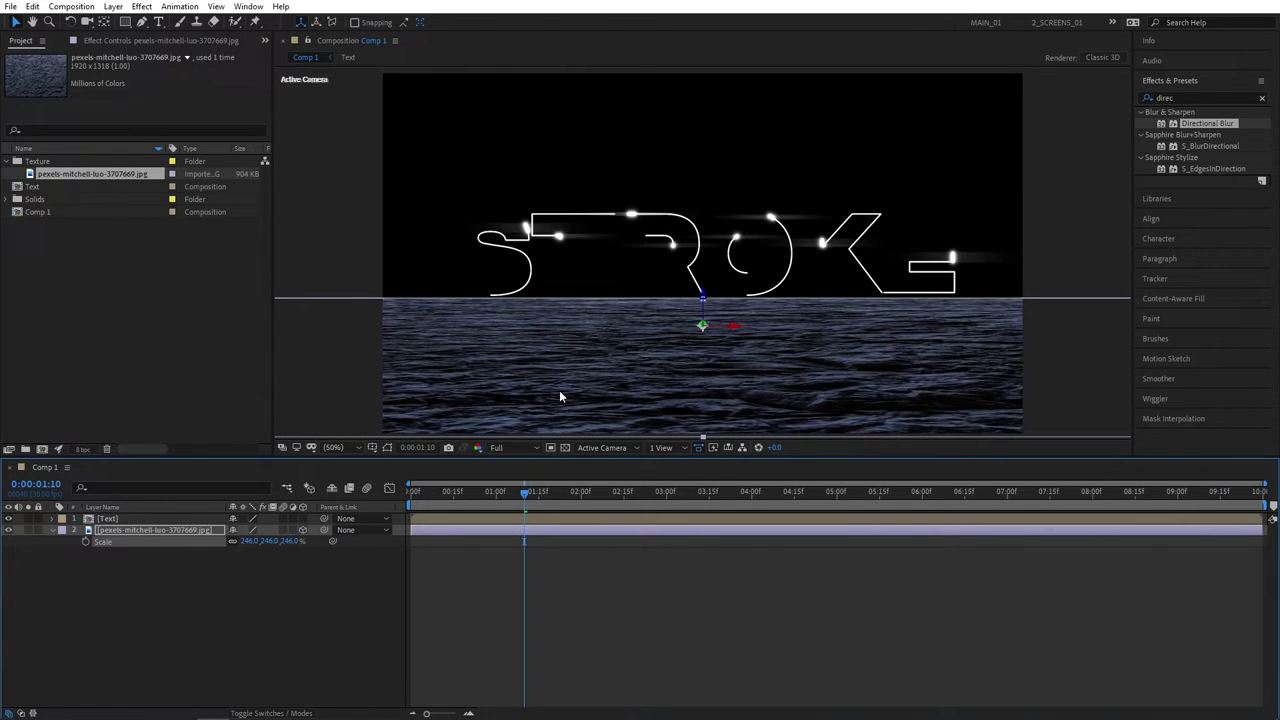
click(640, 350)
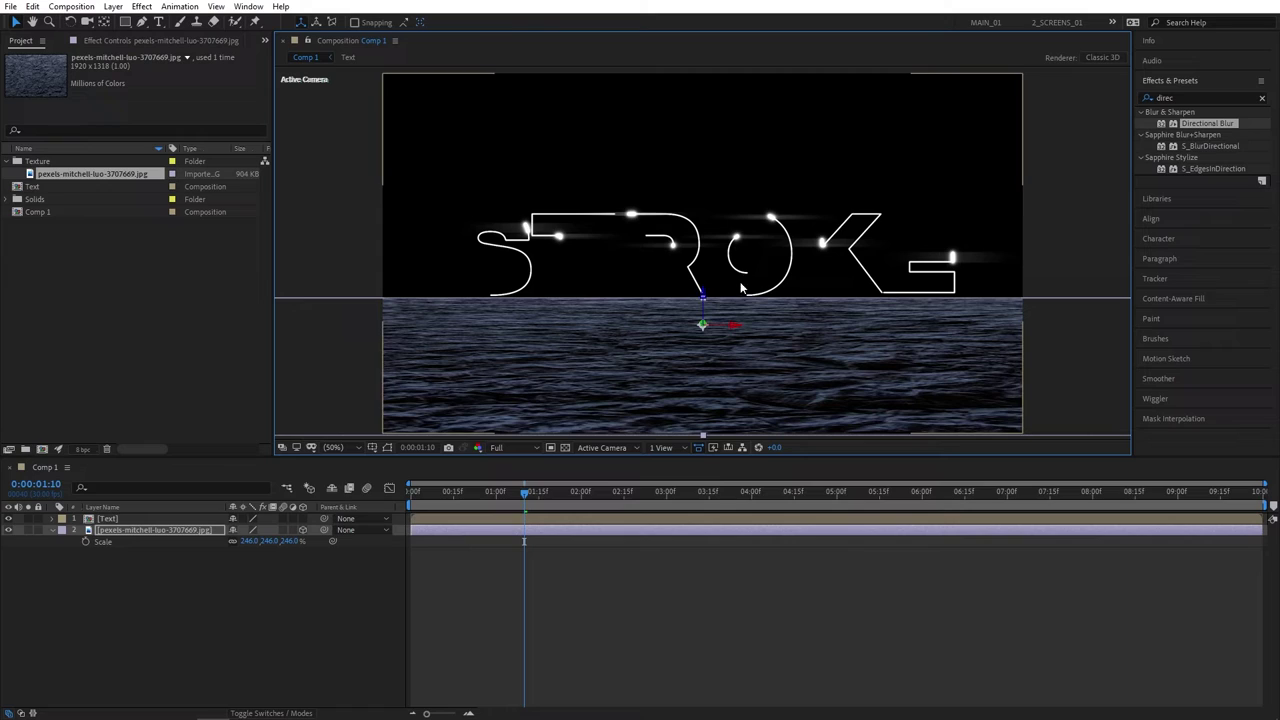
Pre-compose the texture layer as 'Floor', moving all attributes into the new composition
right_click(112, 528)
click(162, 456)
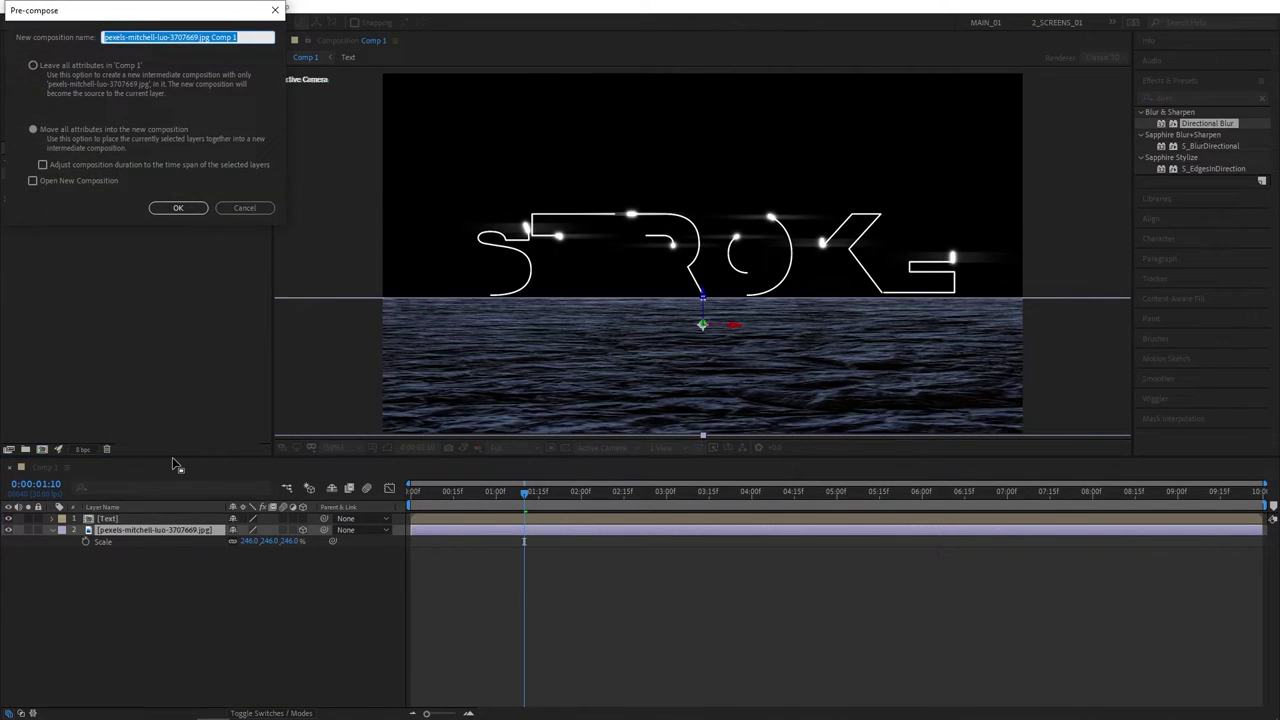
text(Floor)
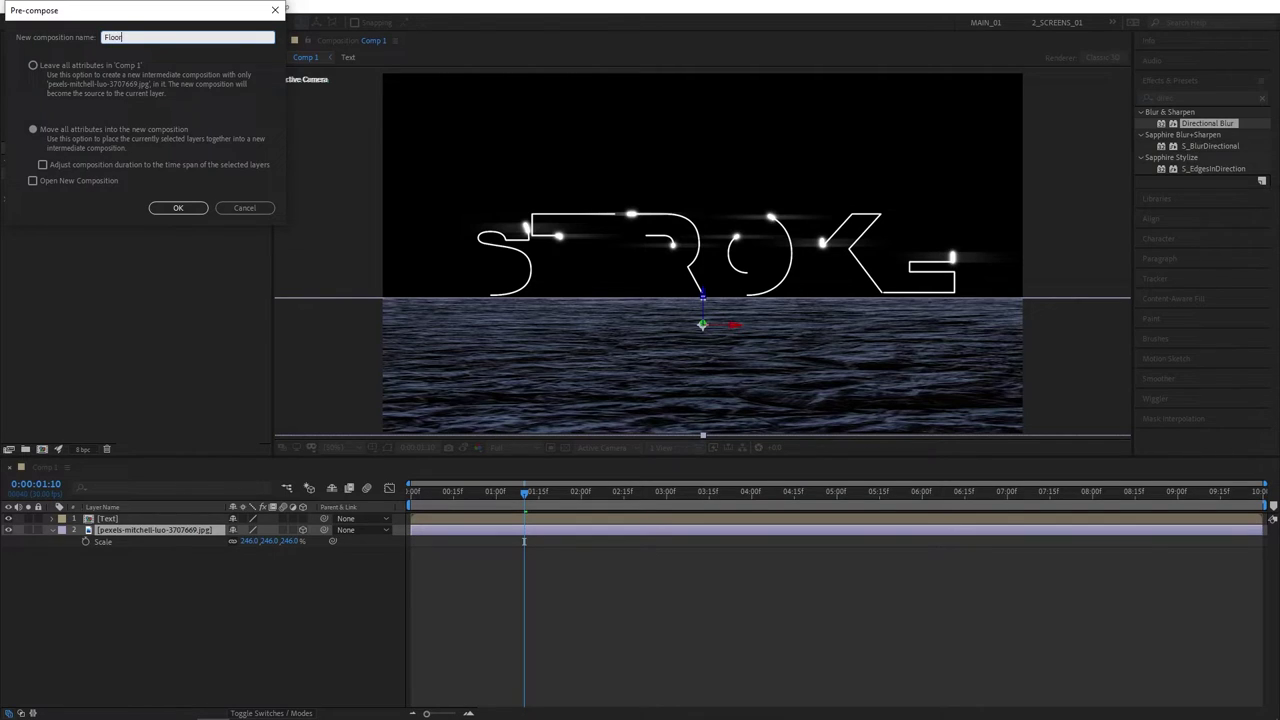
click(33, 130)
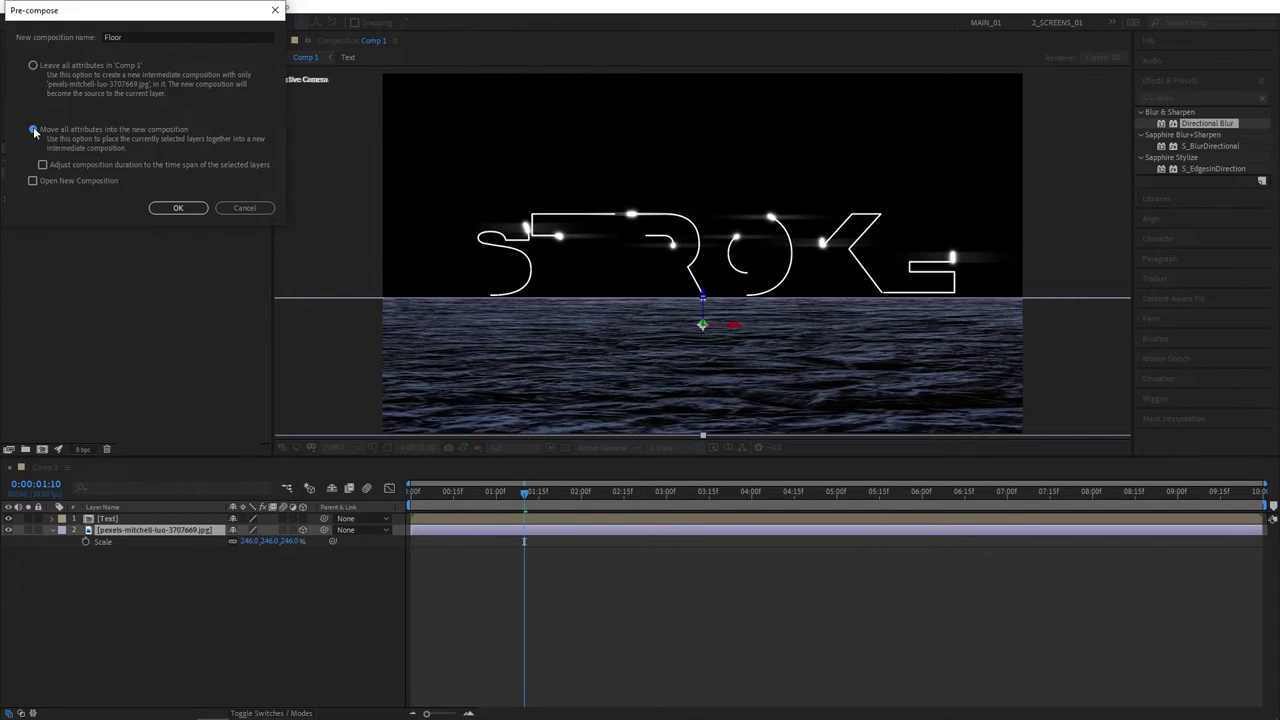
click(178, 208)
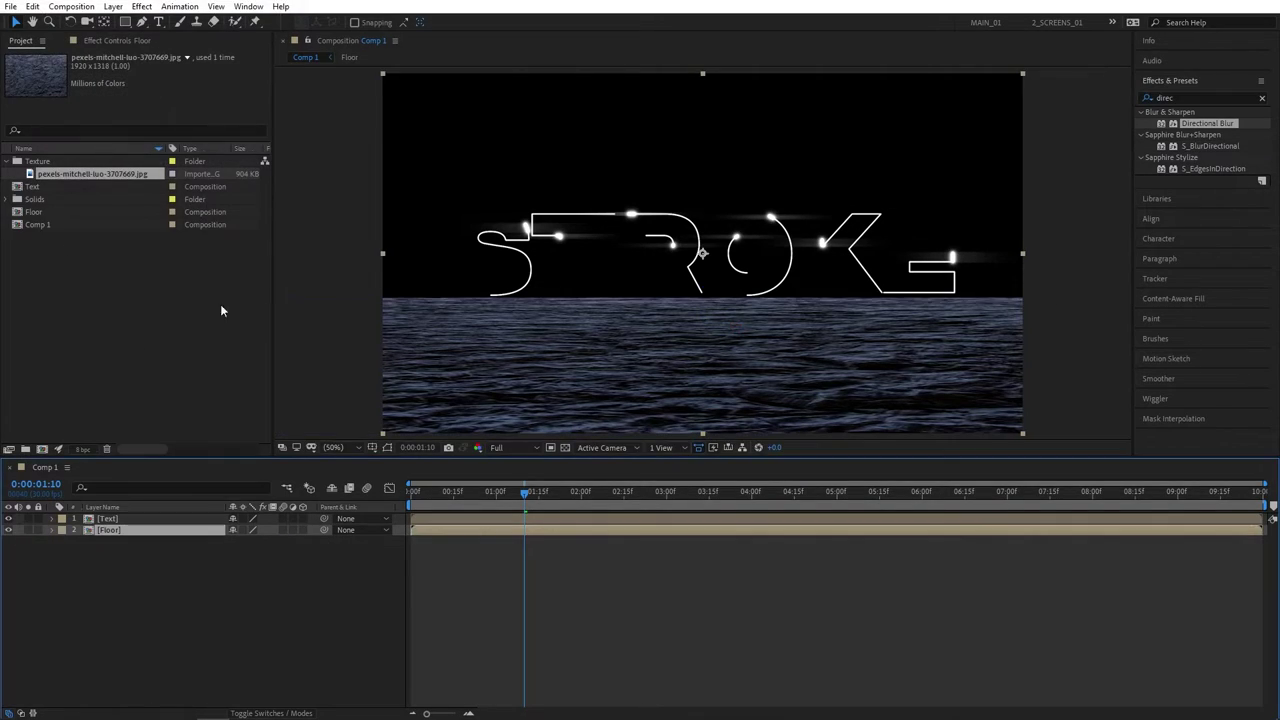
Hide the Floor layer and select the Text layer
click(9, 530)
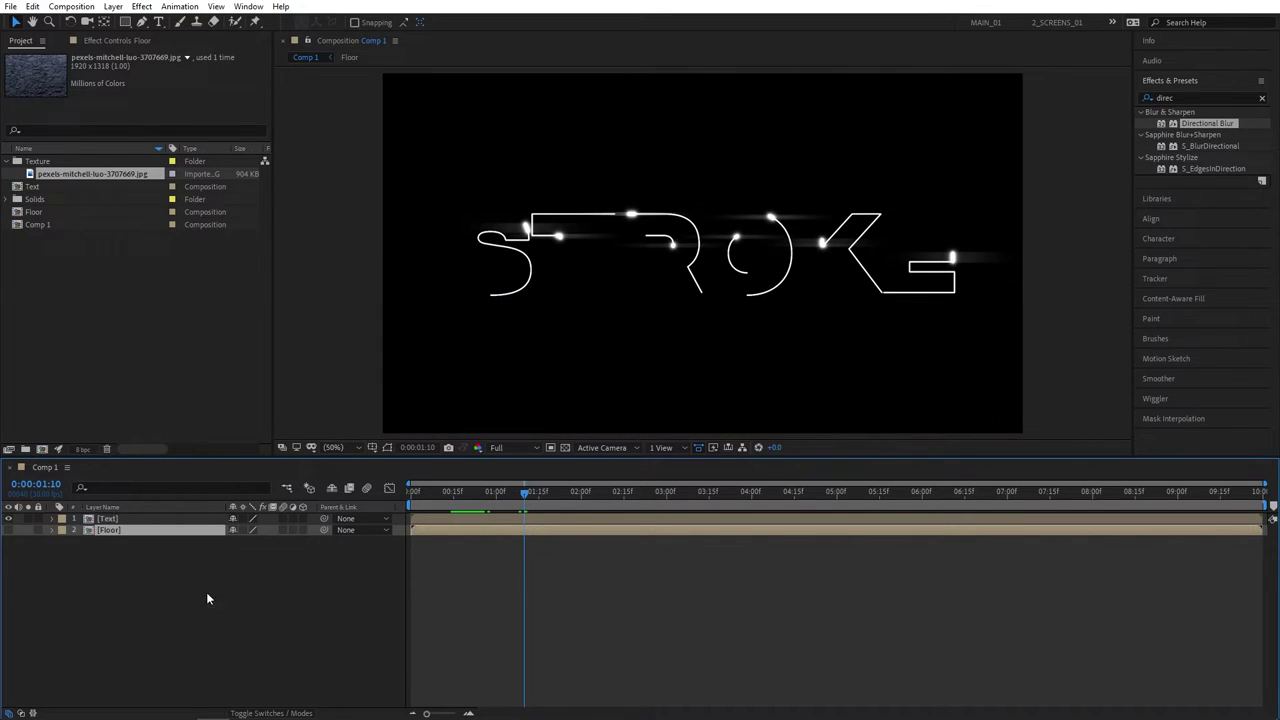
click(186, 604)
click(108, 519)
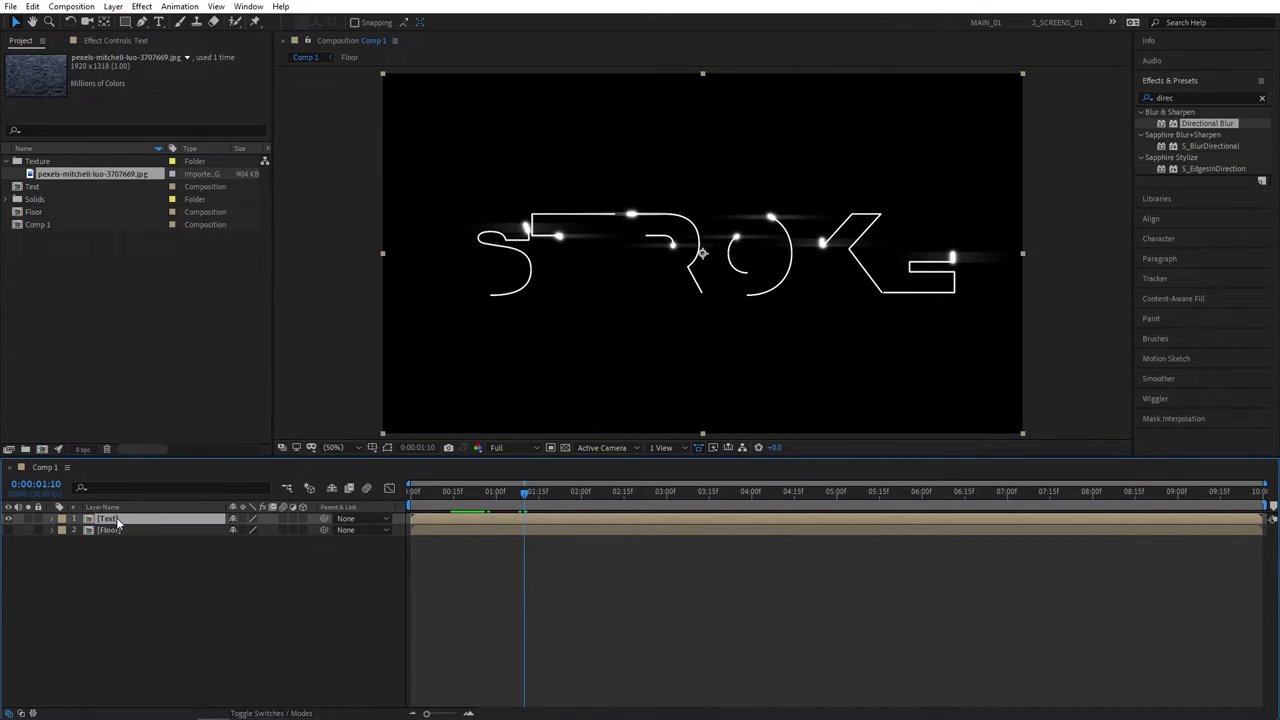
Duplicate the Text layer and rename the copy 'Reflection'
key(ctrl+d)
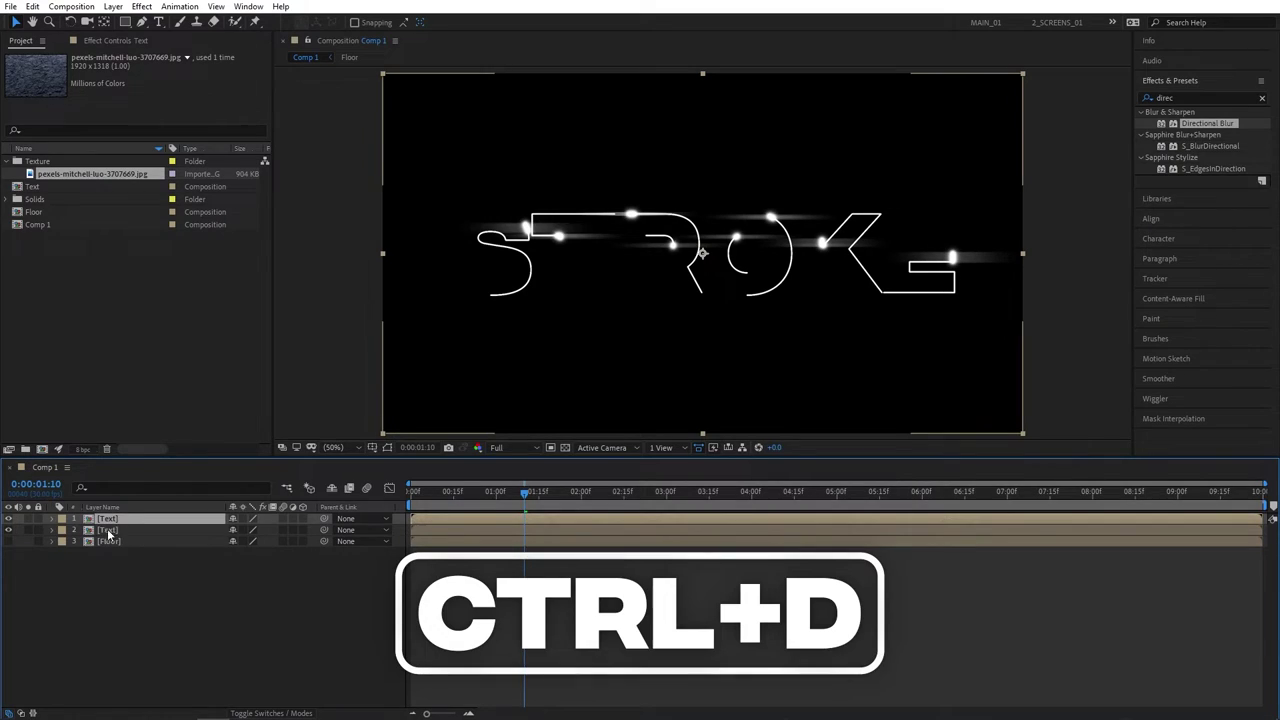
click(116, 532)
key(Return)
text(Reflection)
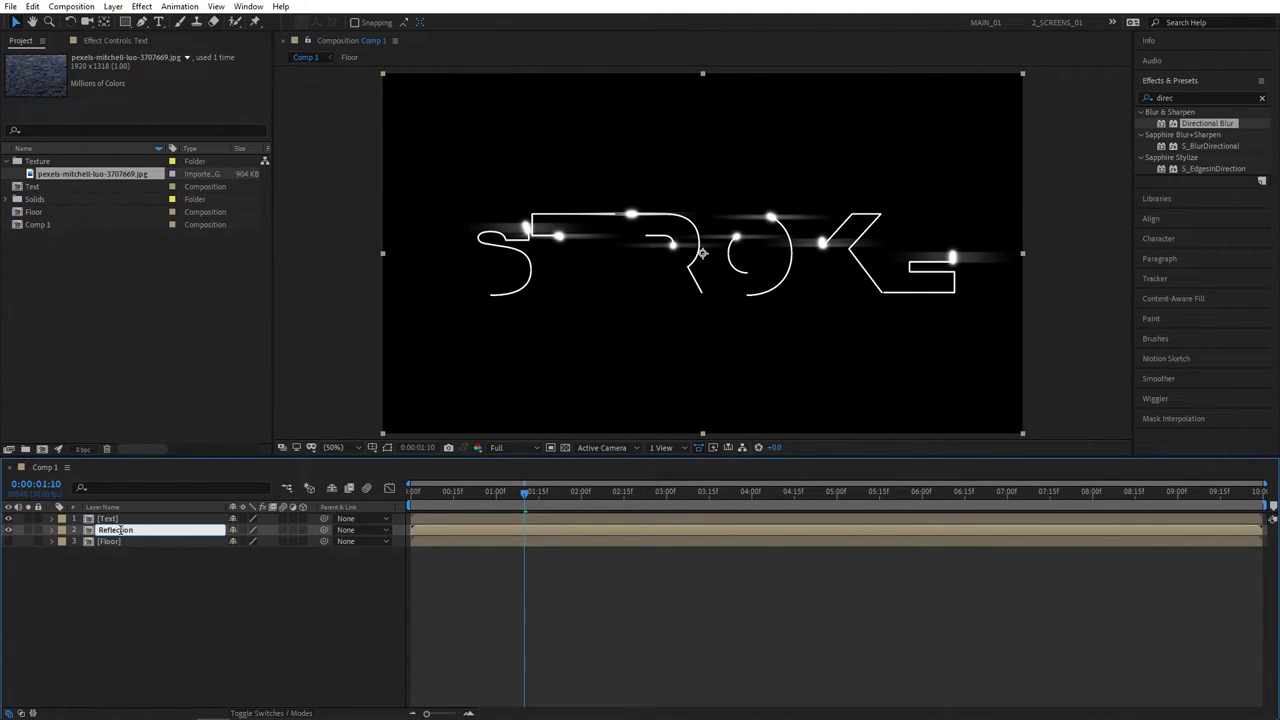
key(Return)
Flip the Reflection layer vertically and move it below the original text
right_click(114, 530)
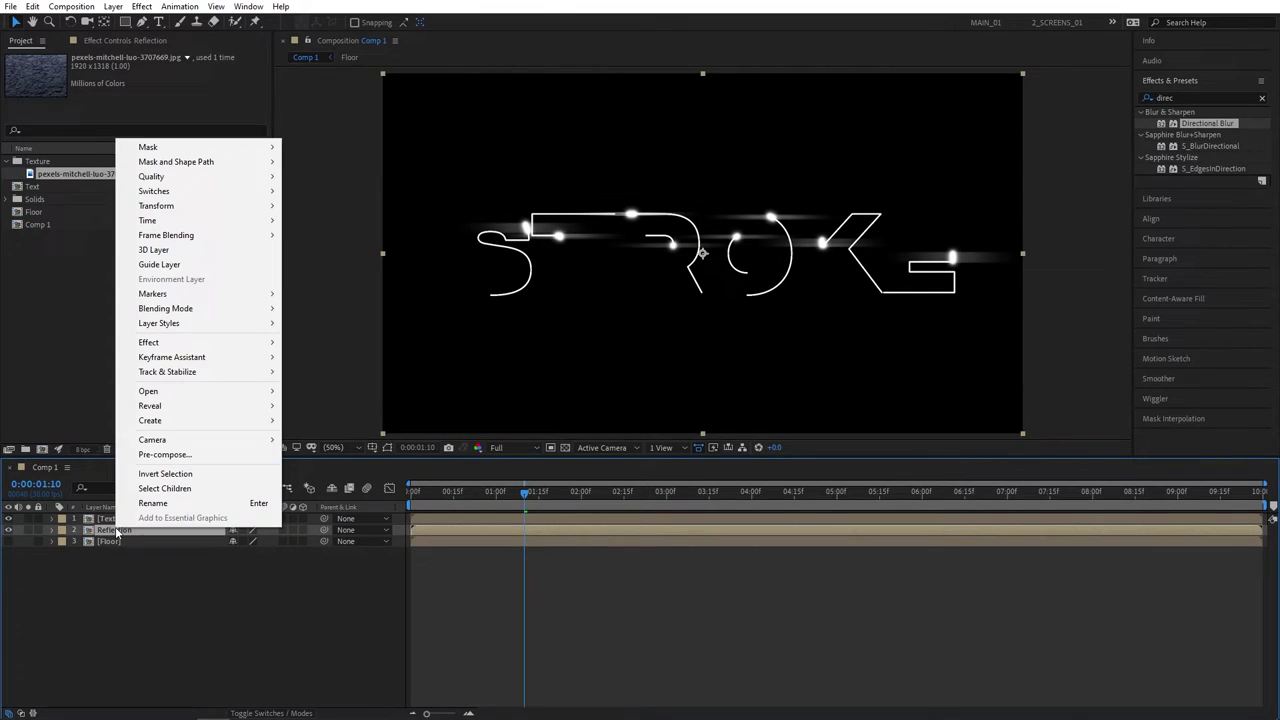
mouse_move(197, 208)
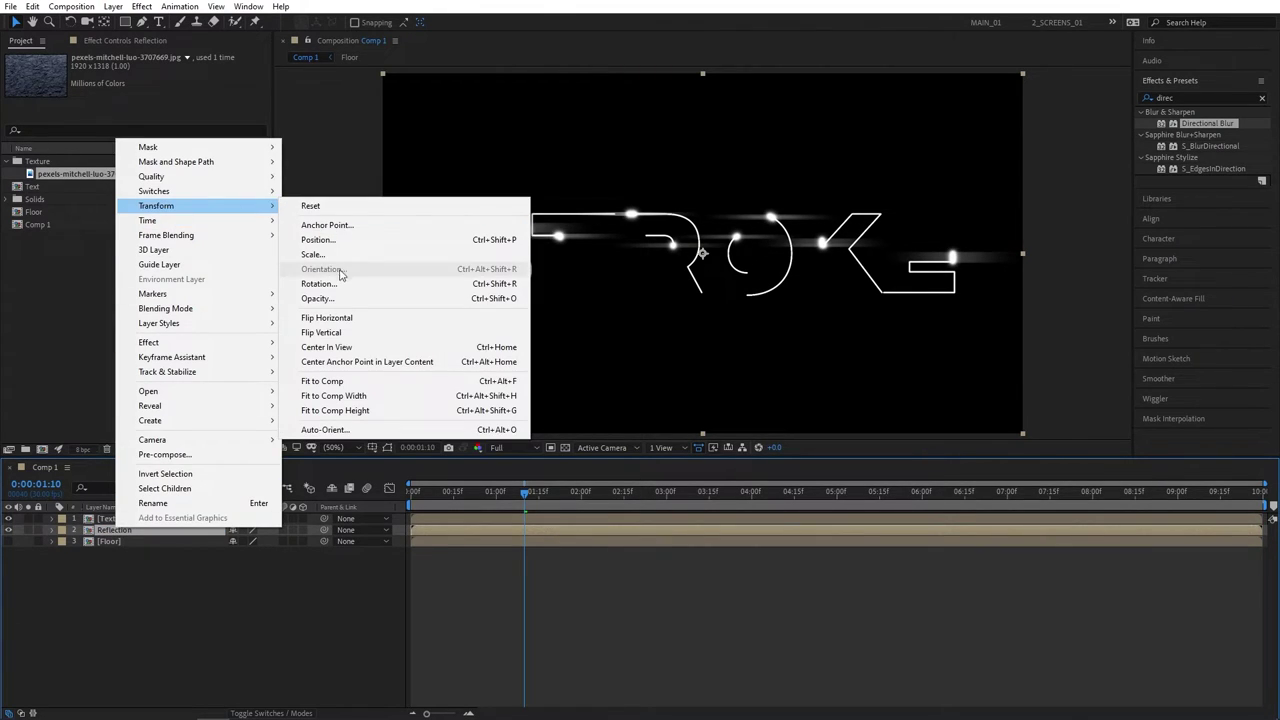
click(366, 334)
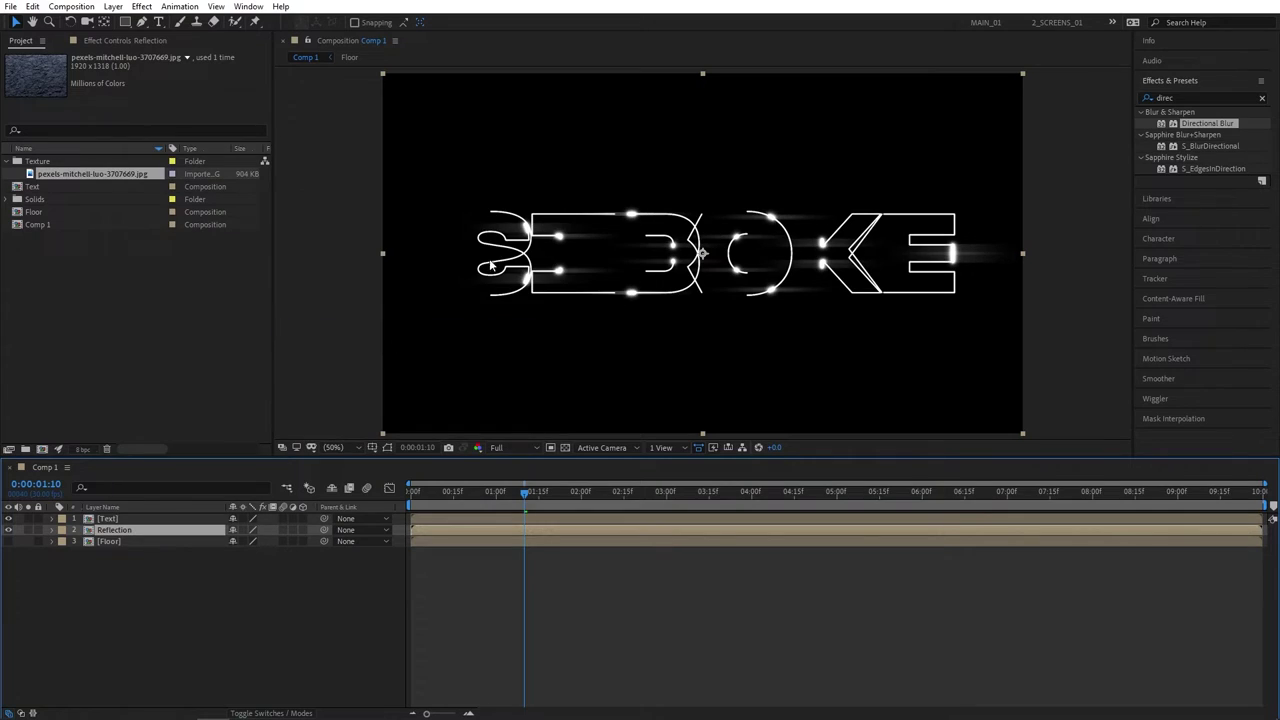
drag(643, 258, 652, 337)
Squash the Reflection layer to a Scale Y of -70%
key(s)
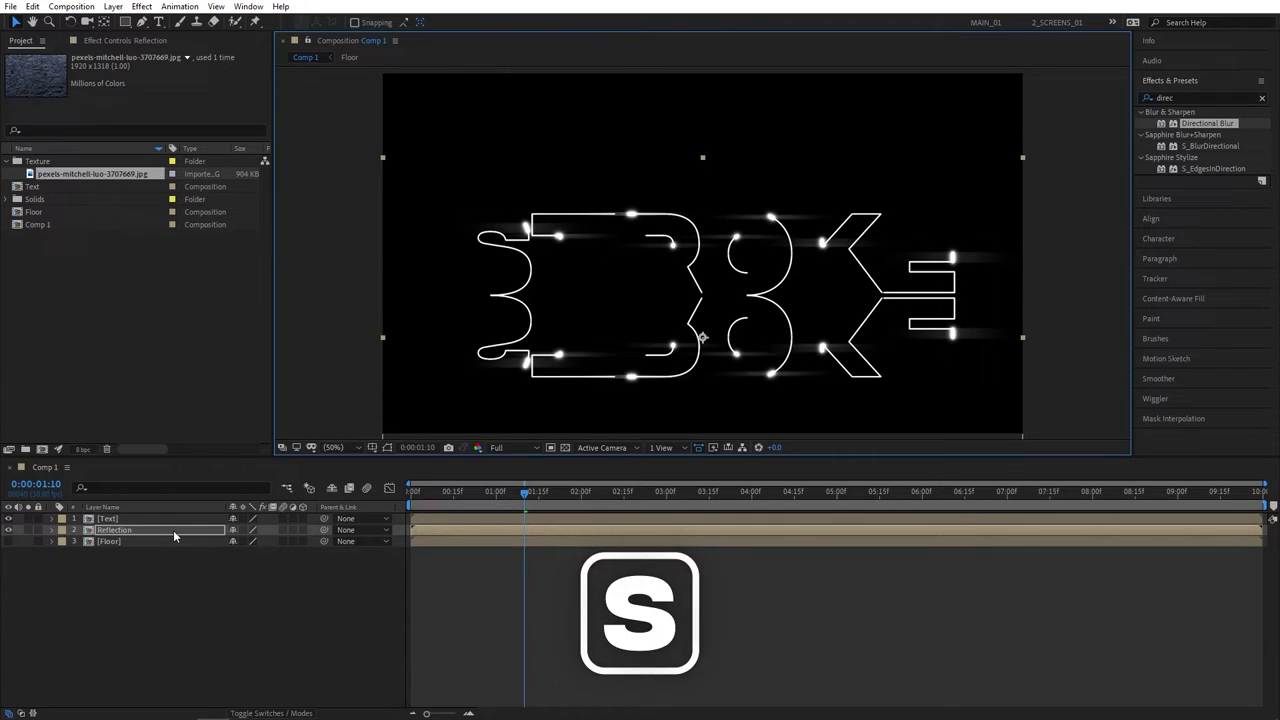
click(232, 541)
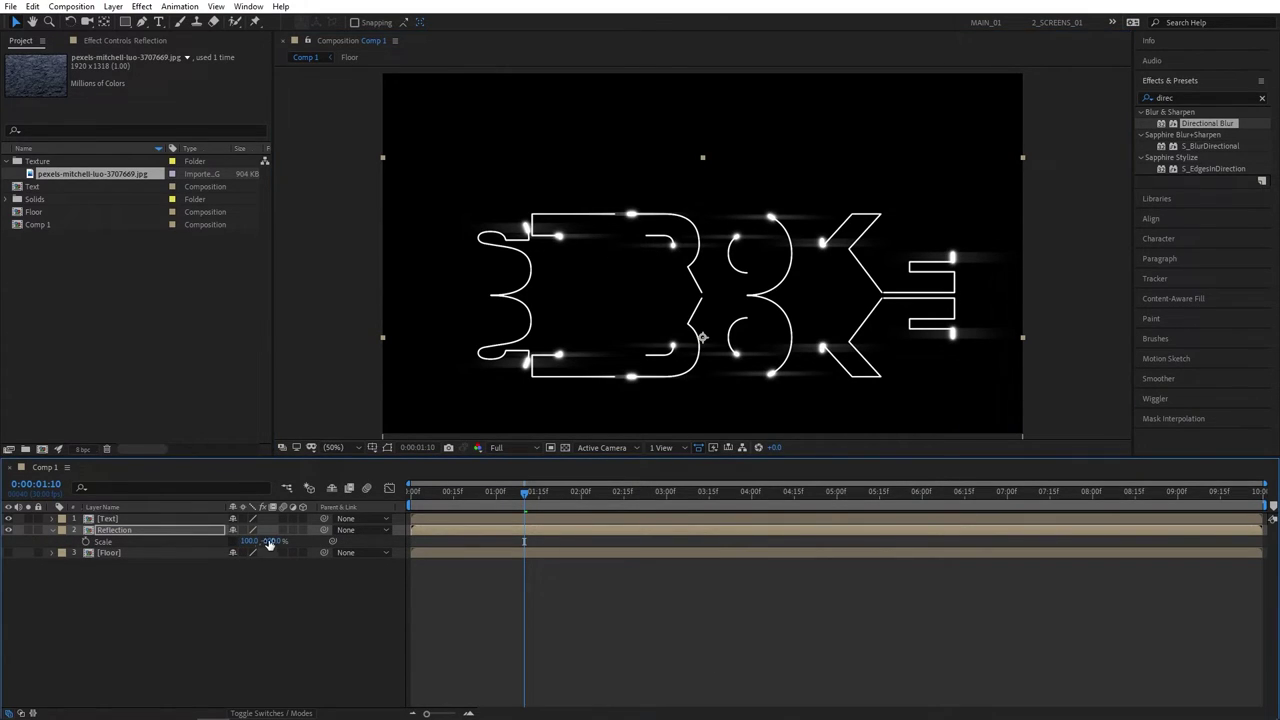
drag(268, 541, 282, 540)
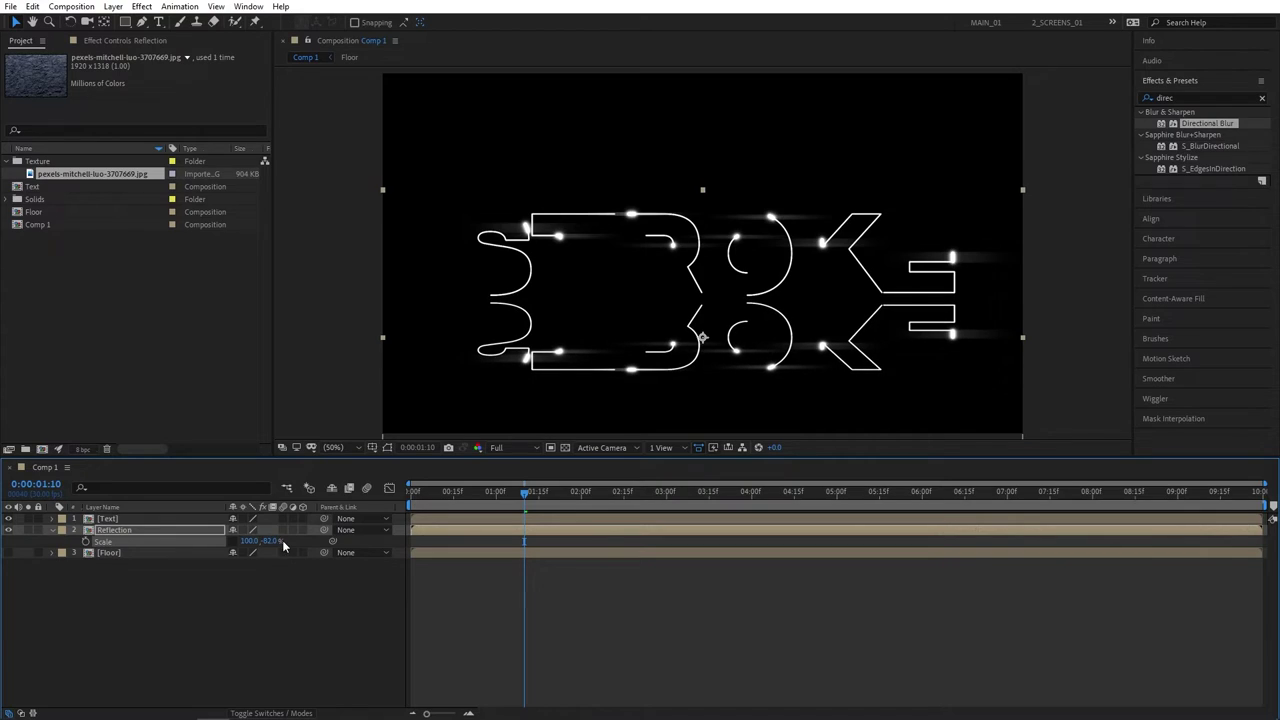
click(267, 541)
key(Return)
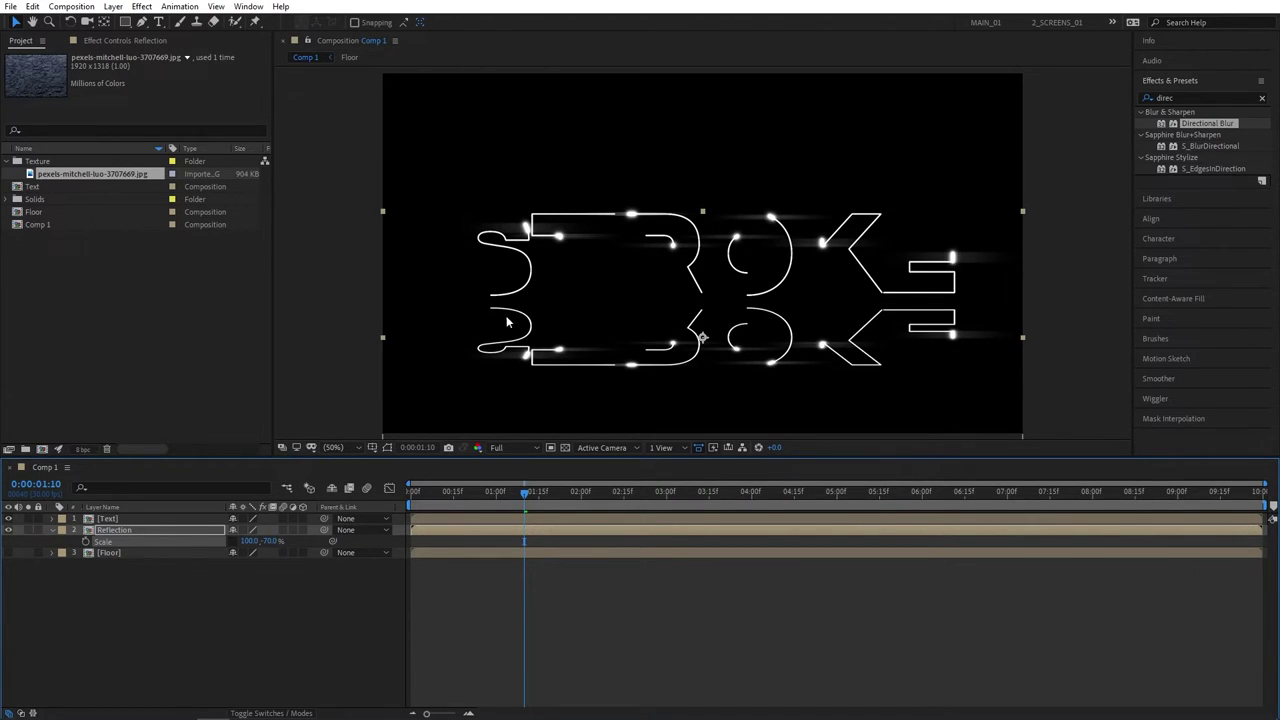
click(758, 346)
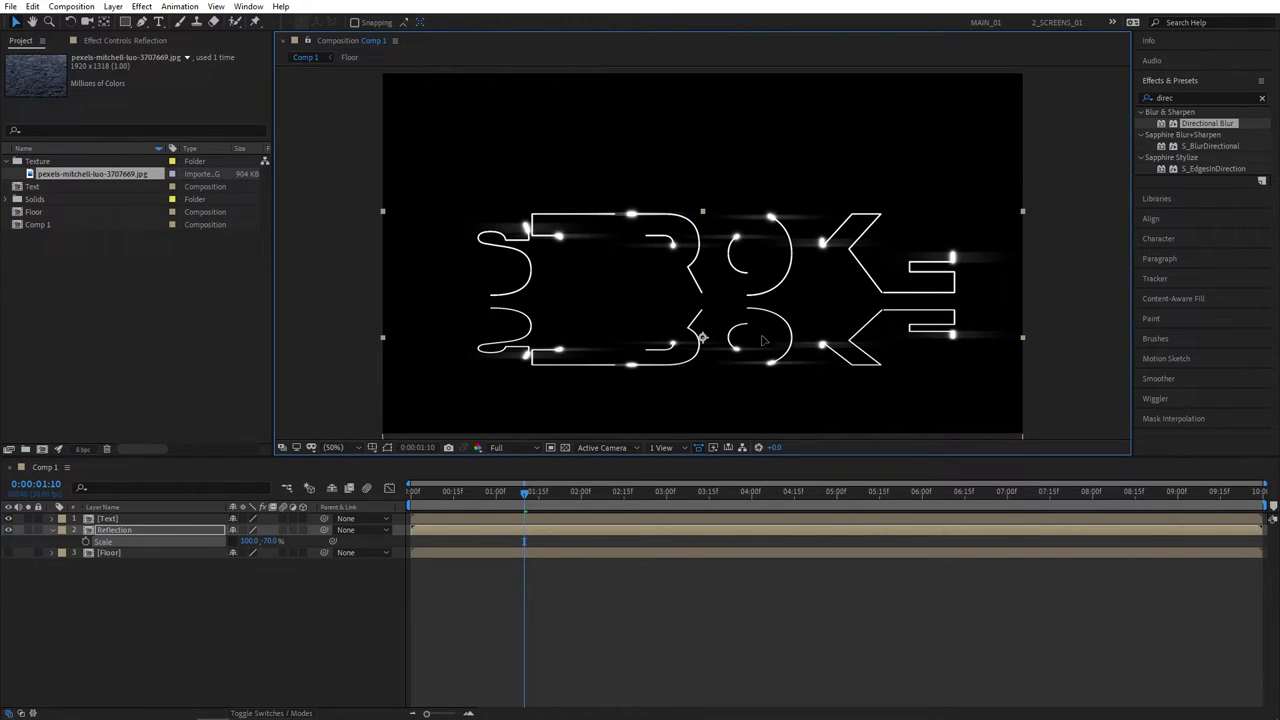
Set the Reflection opacity to 70% and nudge it slightly up toward the text
key(t)
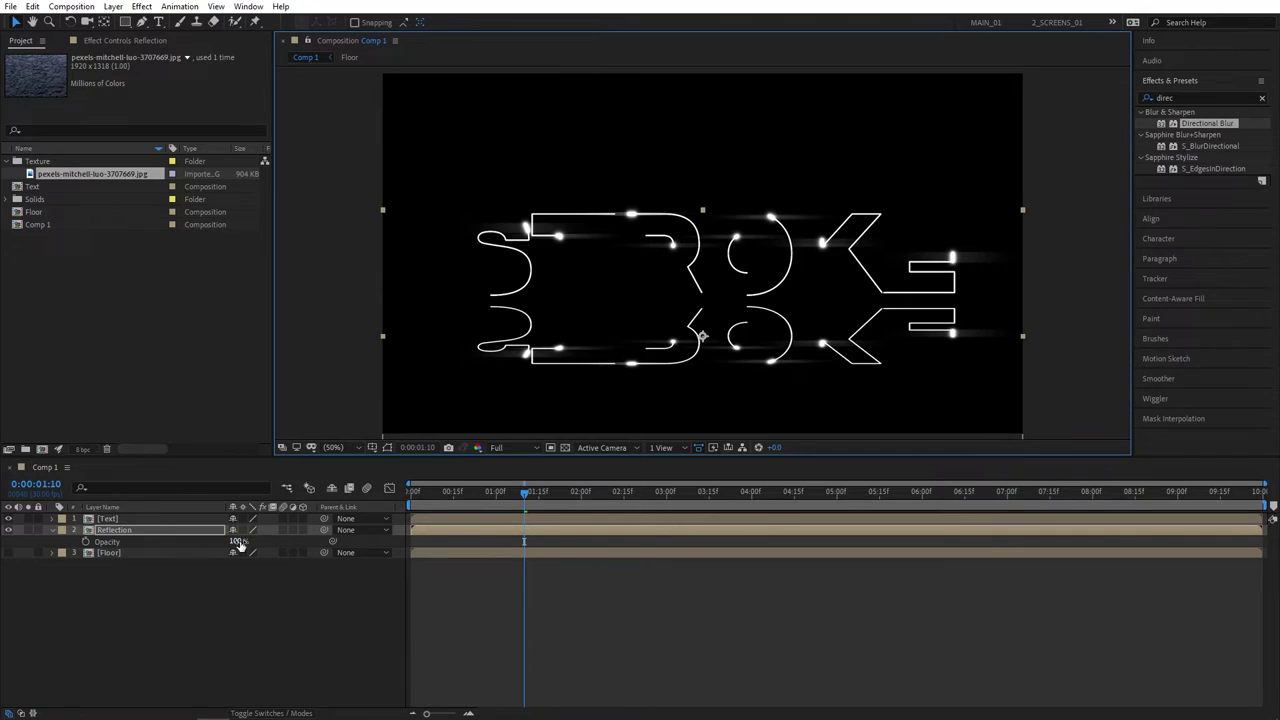
click(239, 541)
key(Return)
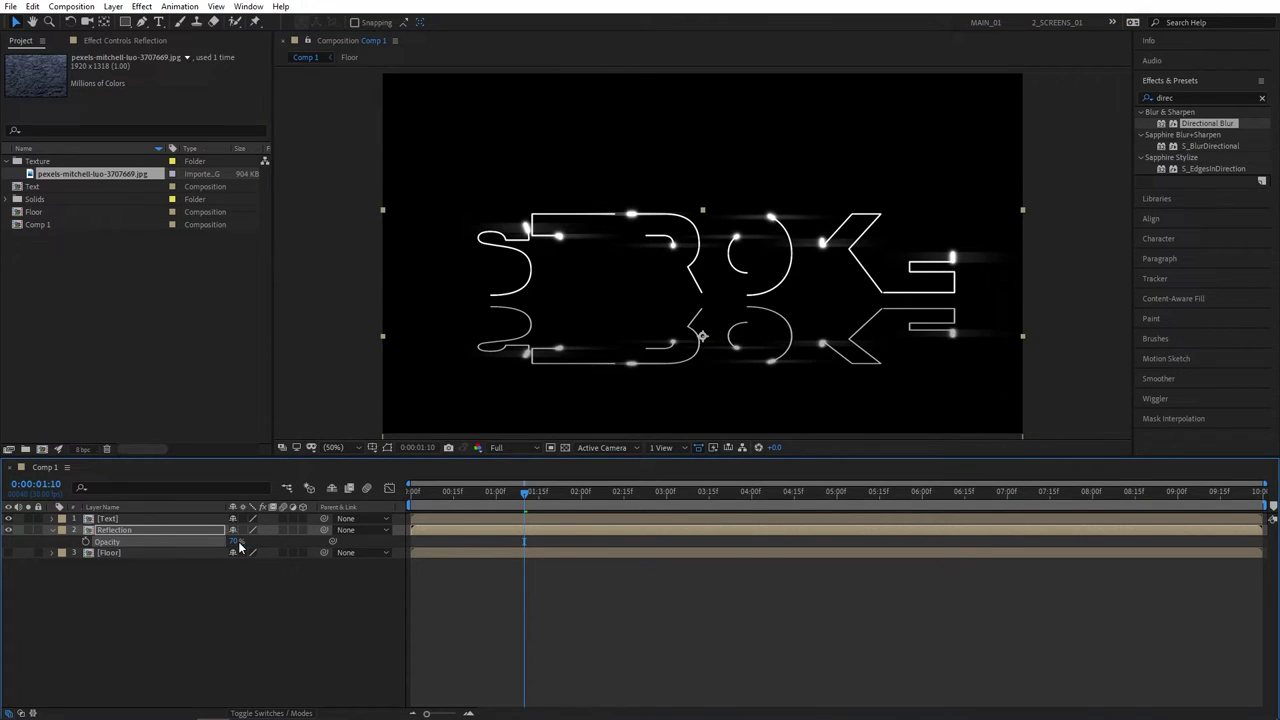
drag(801, 340, 773, 330)
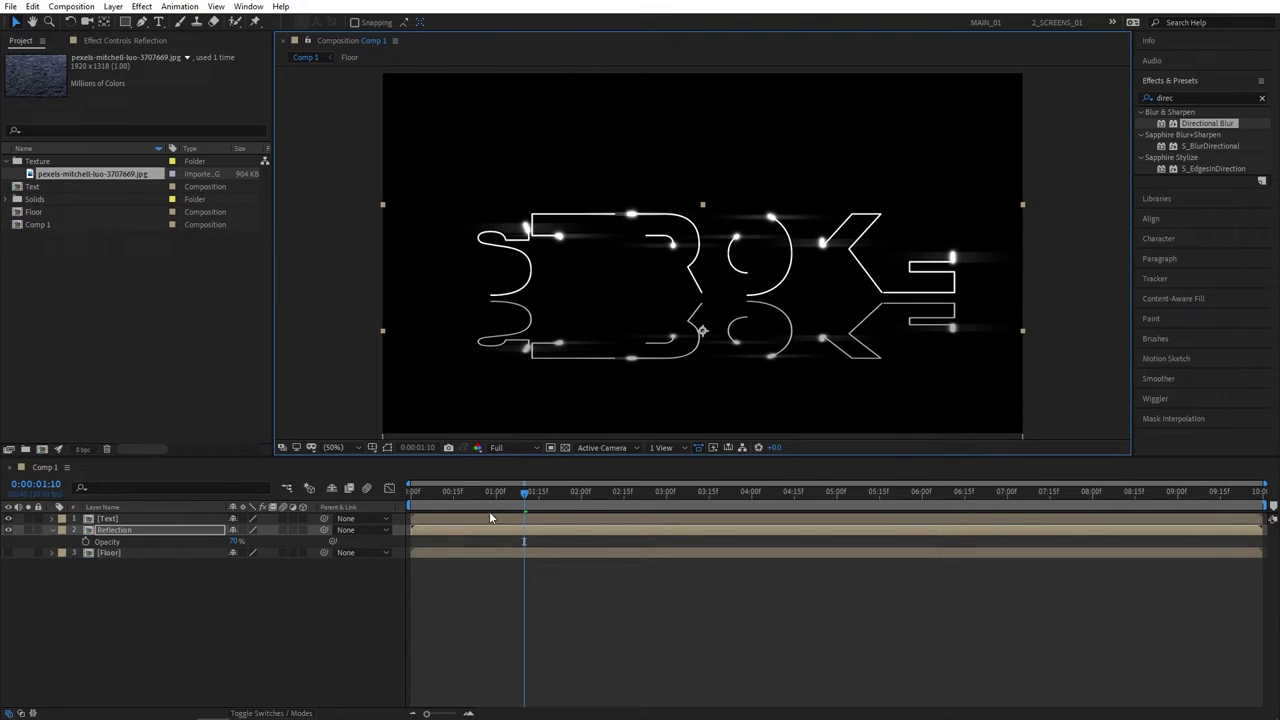
drag(491, 505, 557, 503)
click(292, 603)
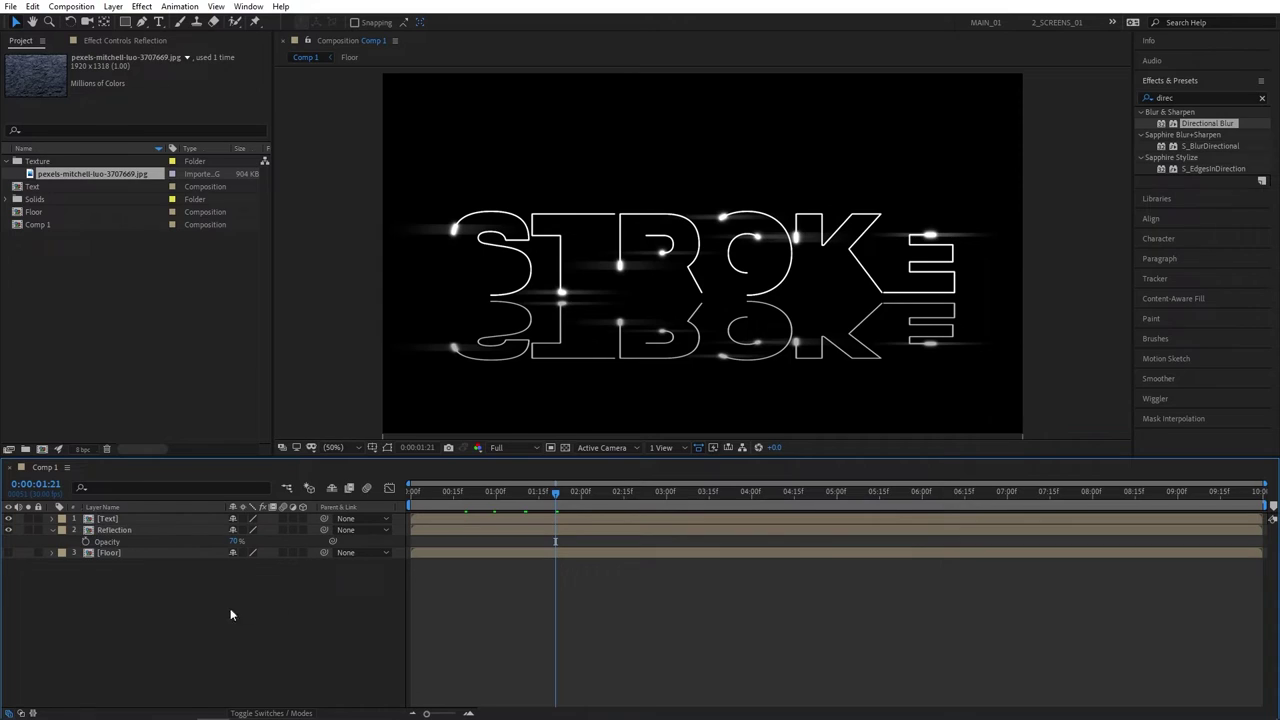
Add a new adjustment layer and place it beneath the Text layer
right_click(116, 601)
mouse_move(165, 453)
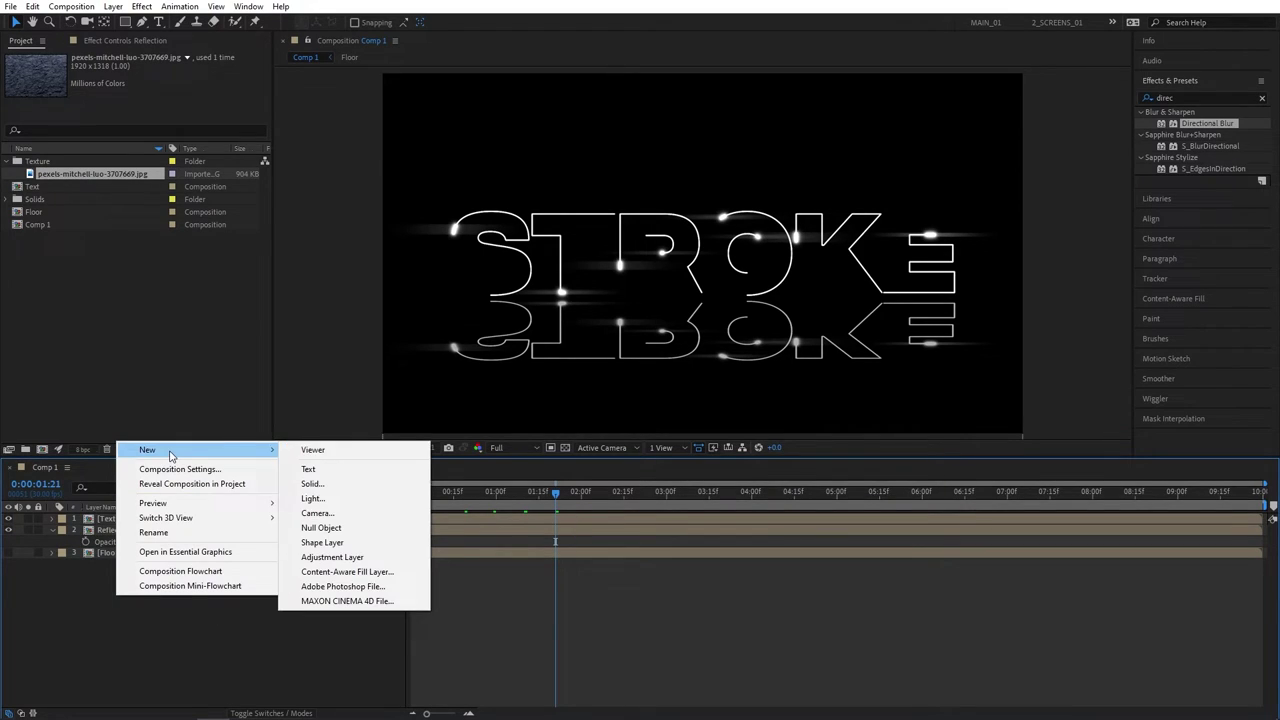
click(333, 562)
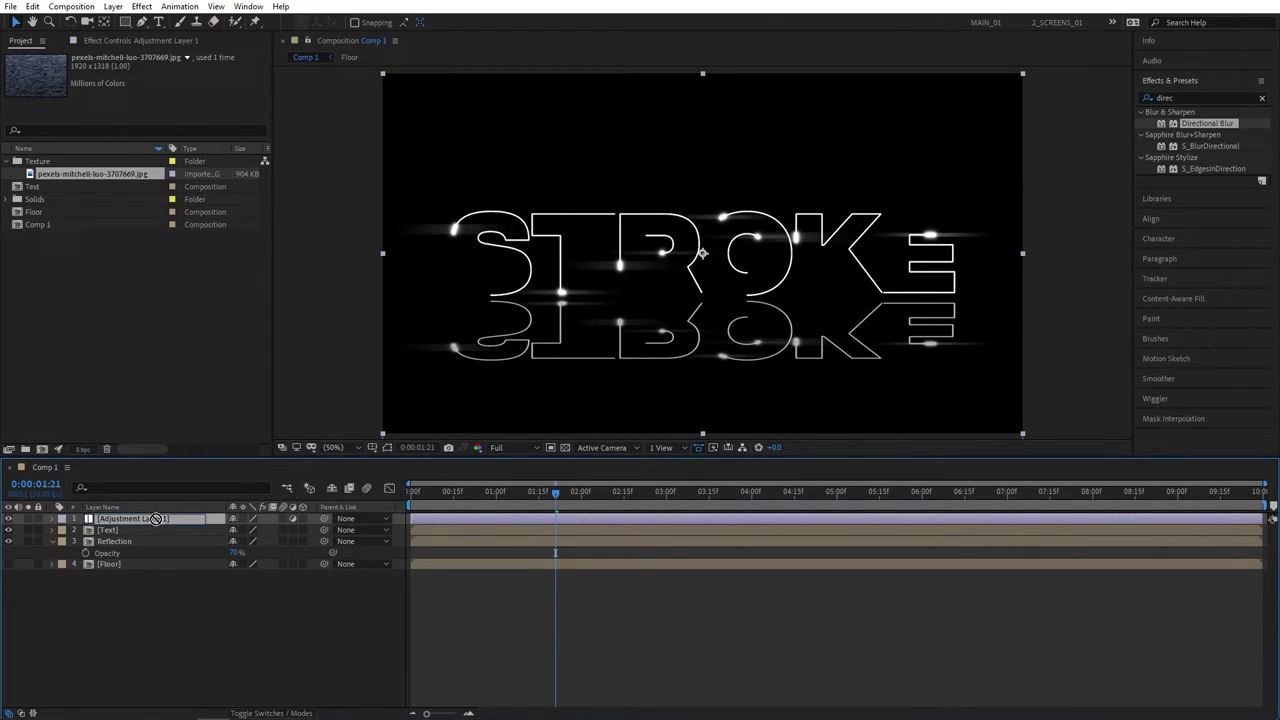
drag(128, 519, 108, 540)
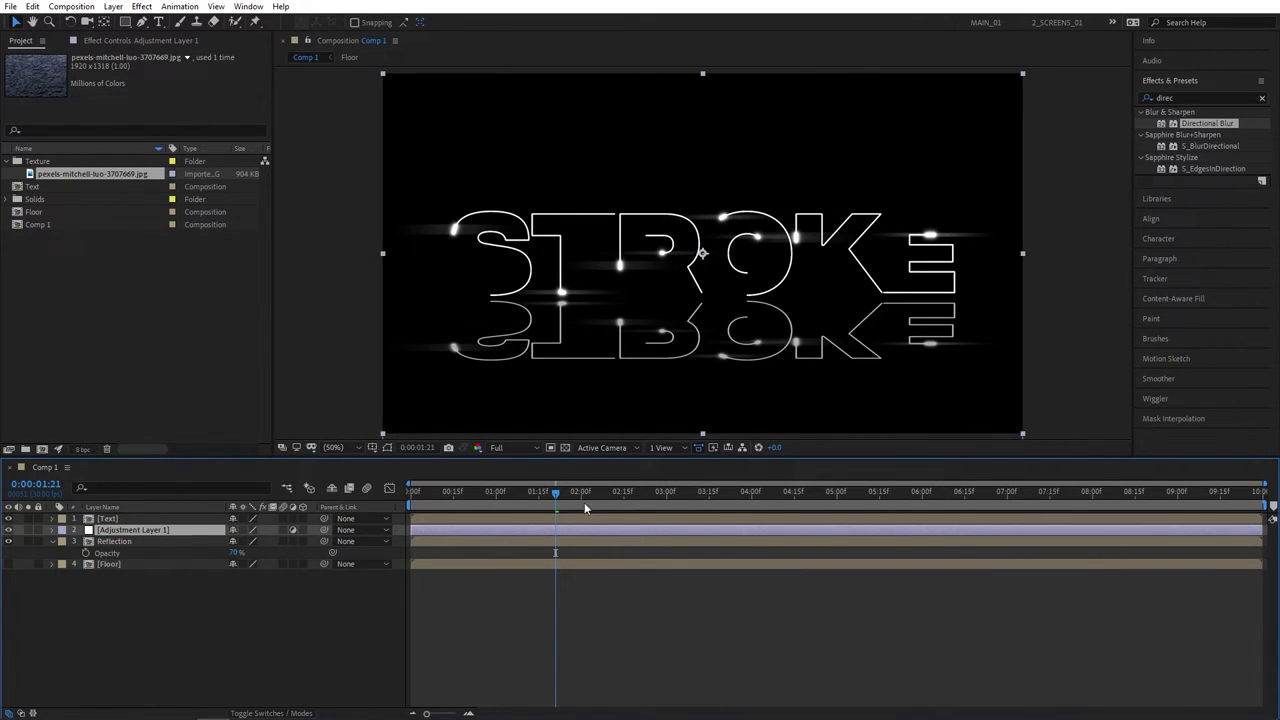
Apply Compound Blur to Adjustment Layer 1 with Floor as the Blur Layer
click(1190, 95)
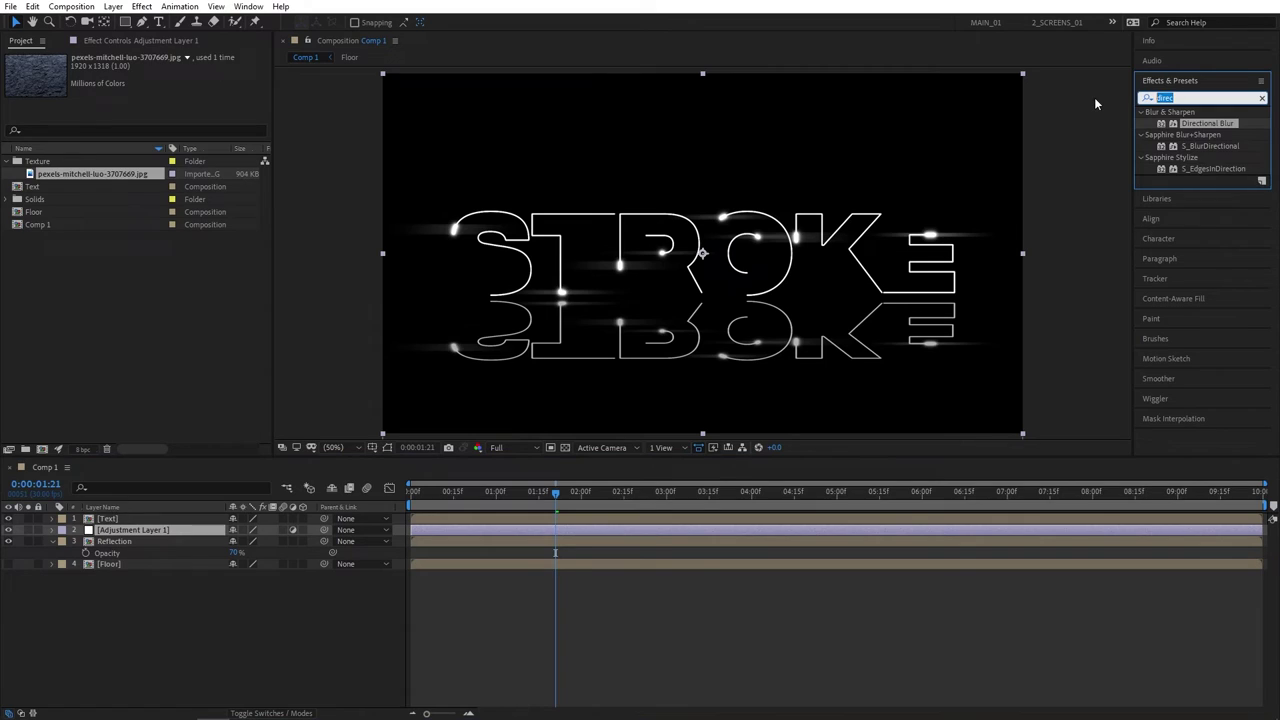
text(compo)
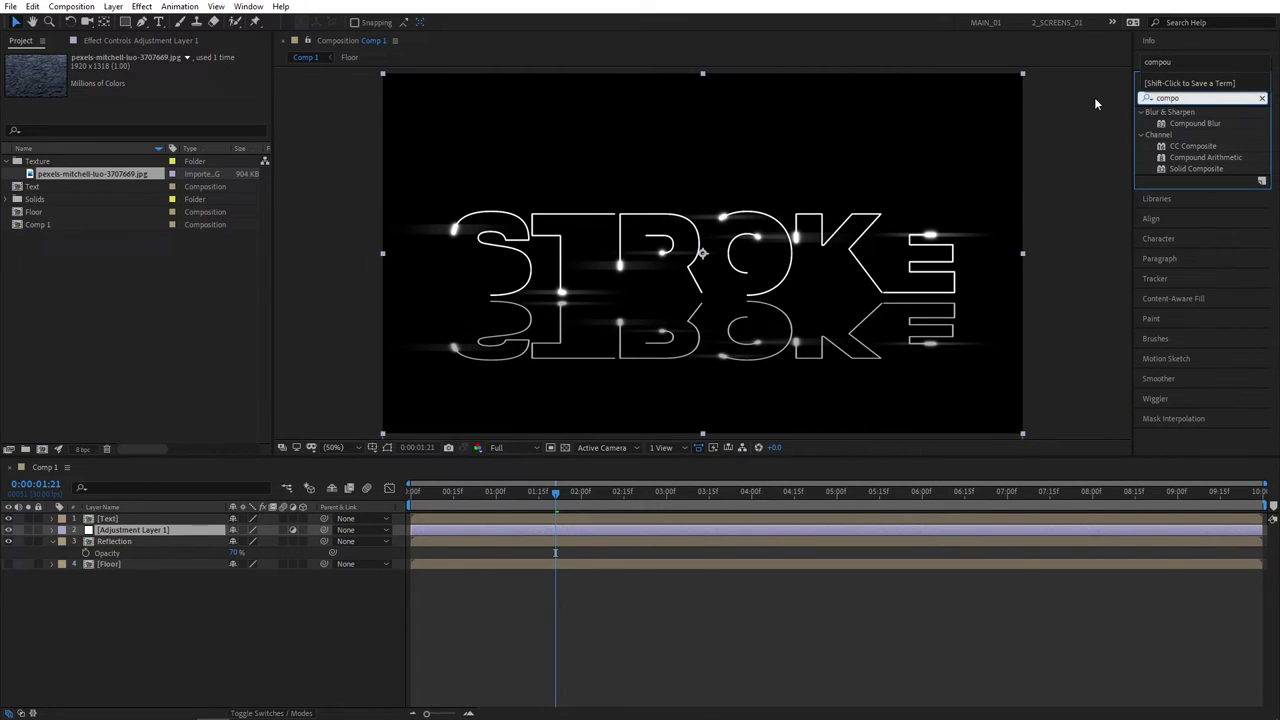
drag(1207, 125, 155, 535)
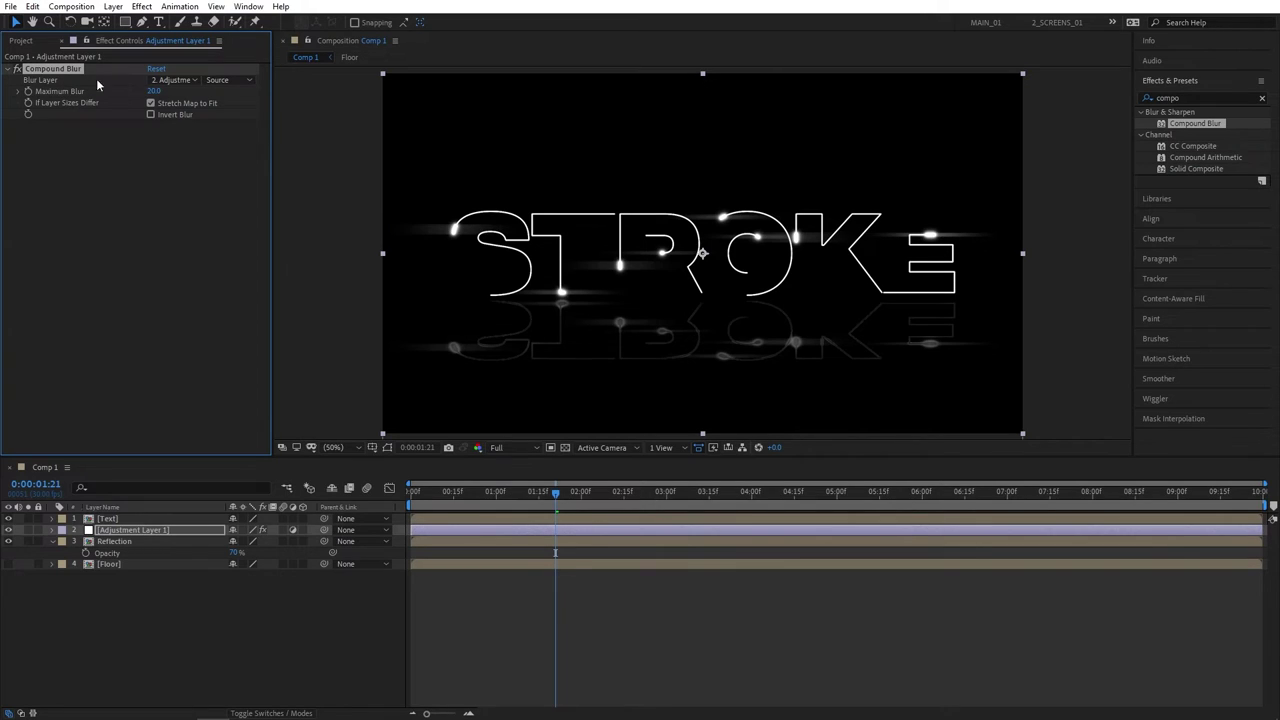
click(176, 82)
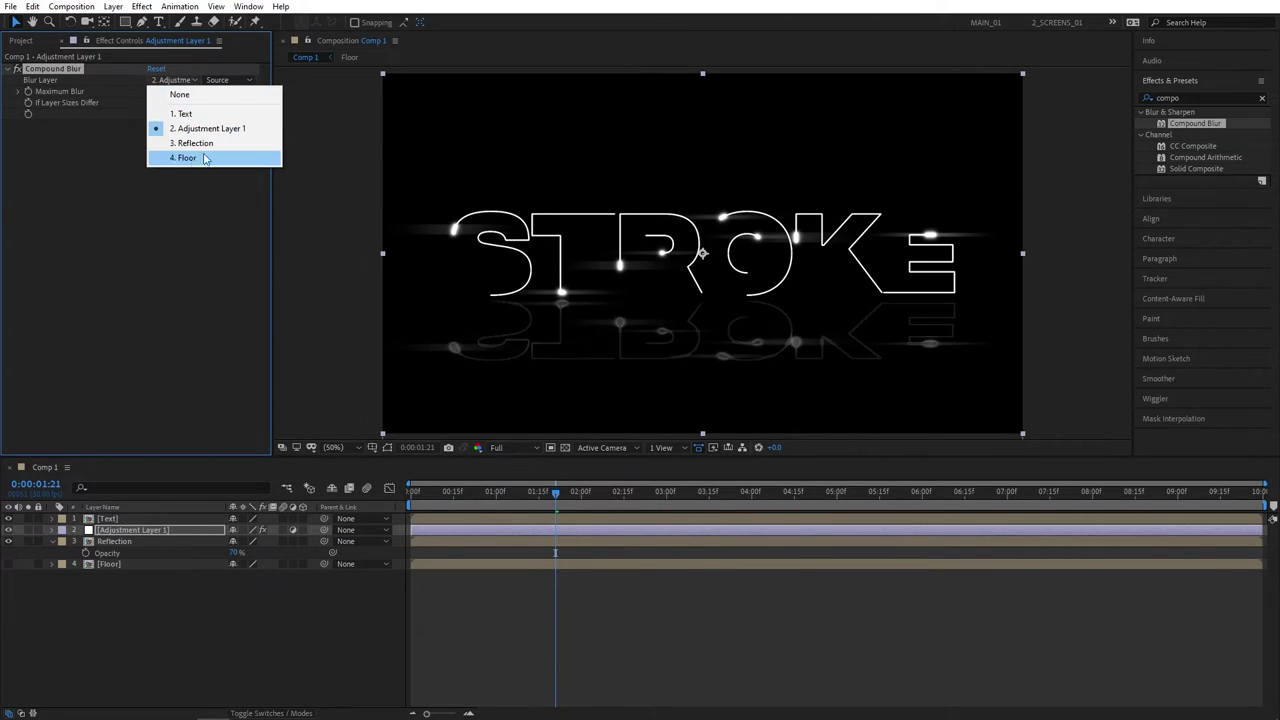
click(215, 160)
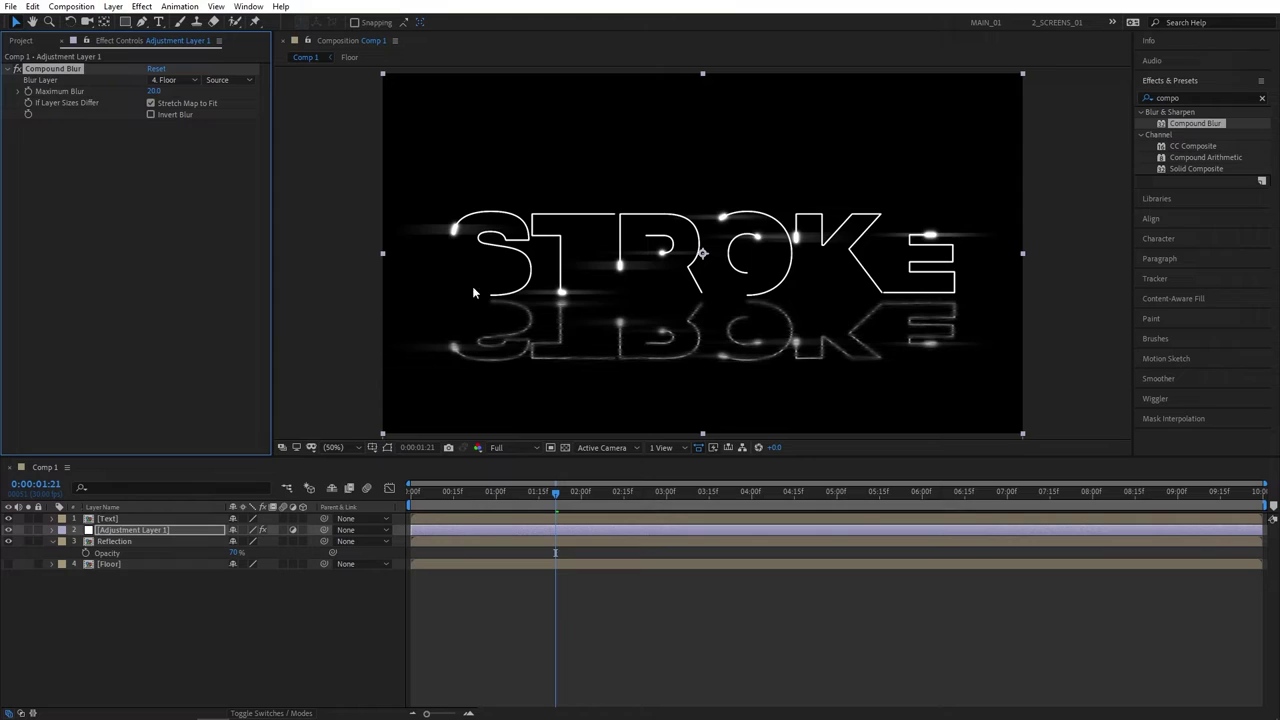
scroll(724, 360, up, 4)
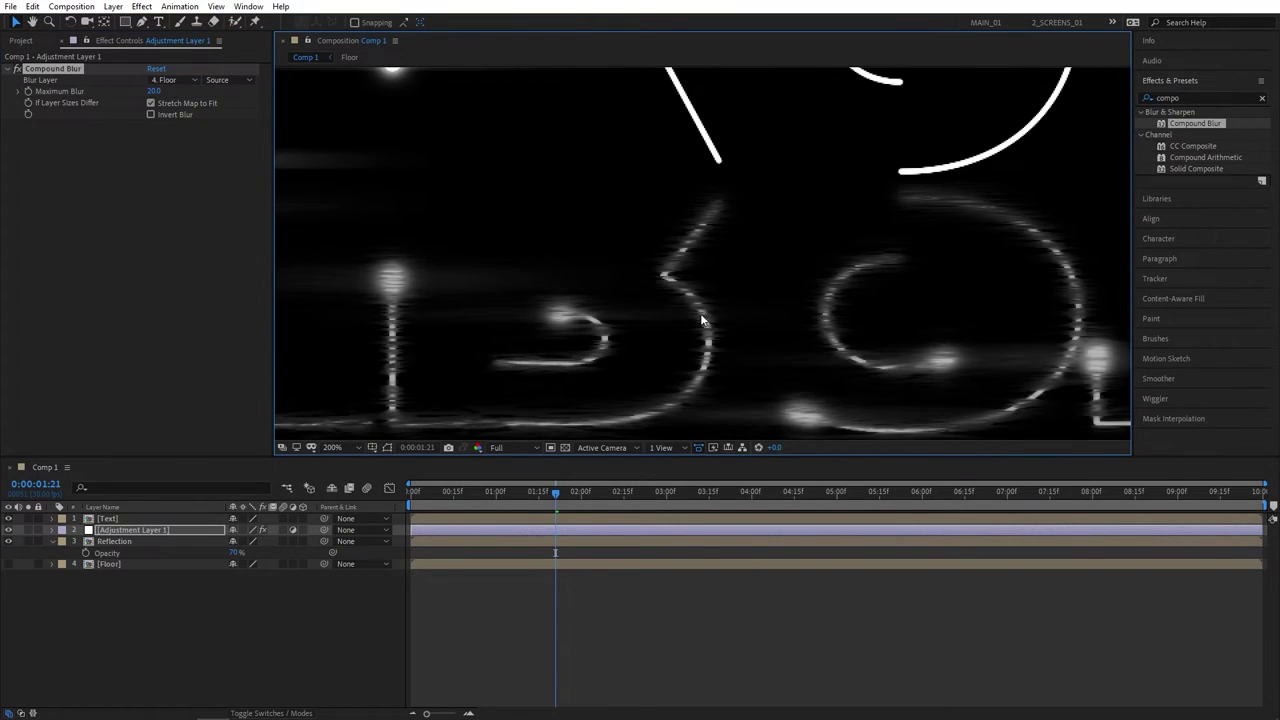
scroll(712, 333, down, 2)
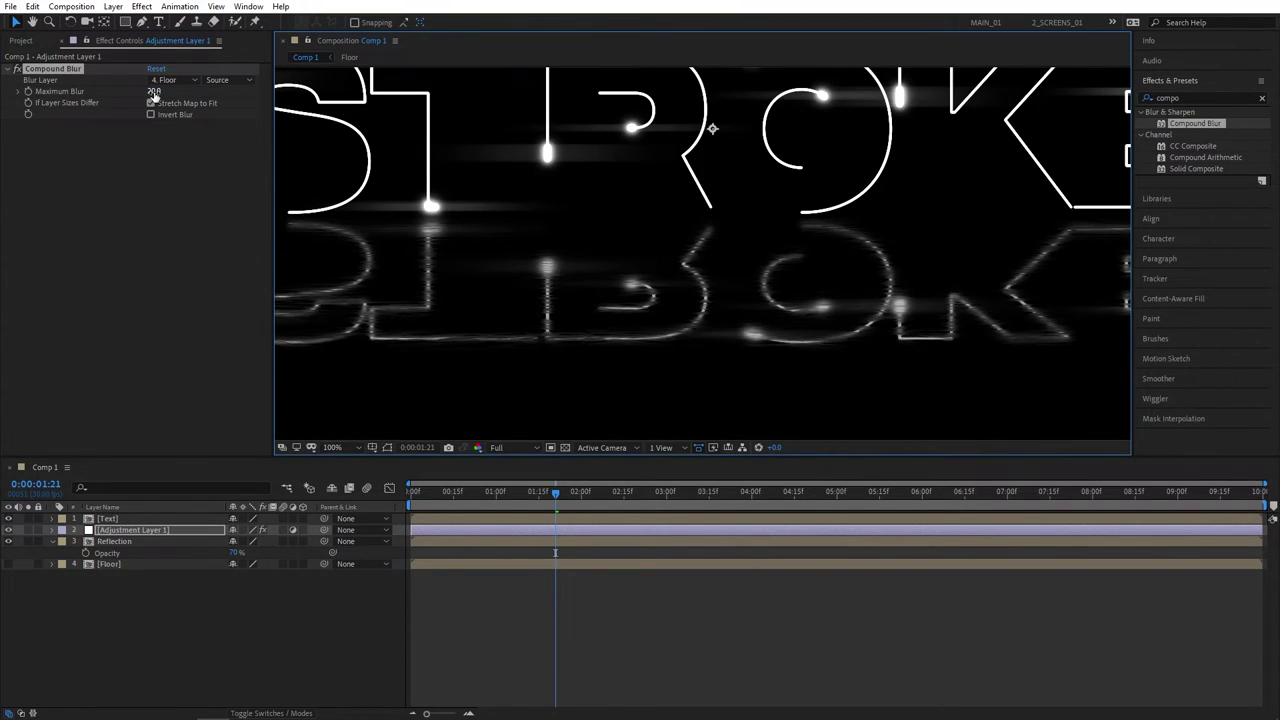
Set the Compound Blur Maximum Blur to 5, leaving the blur map uninverted
drag(155, 91, 250, 102)
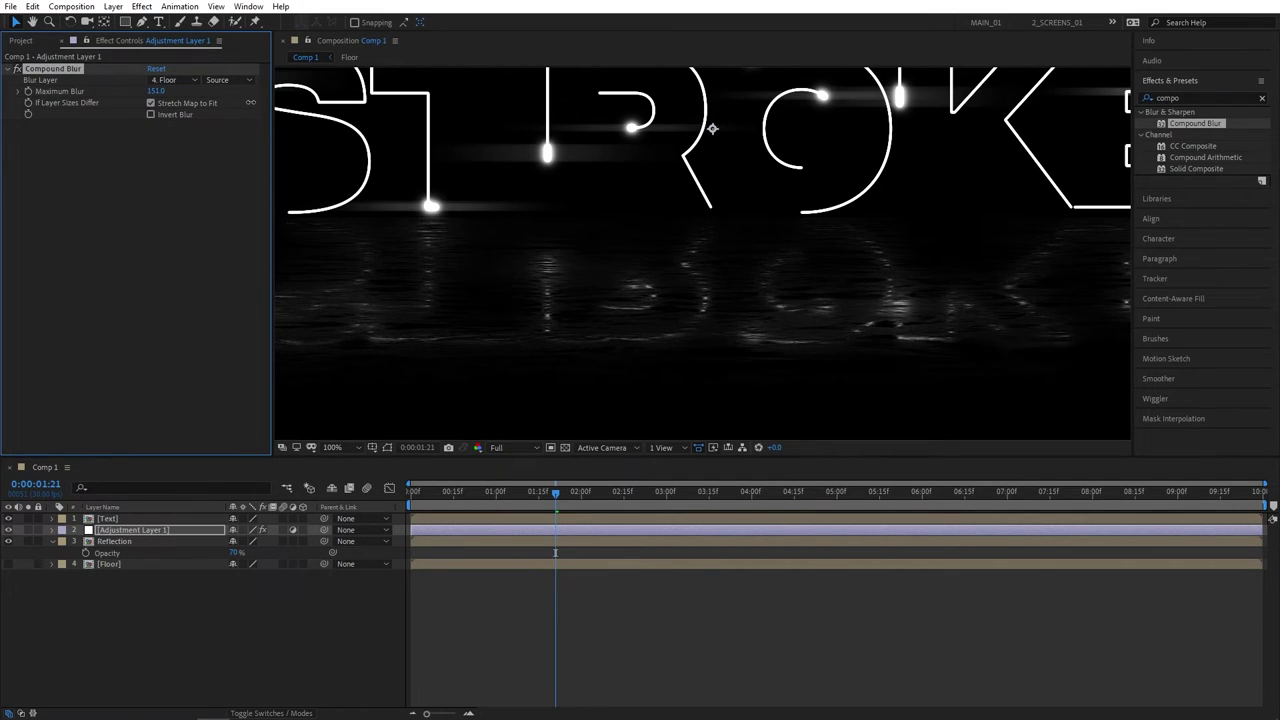
click(151, 115)
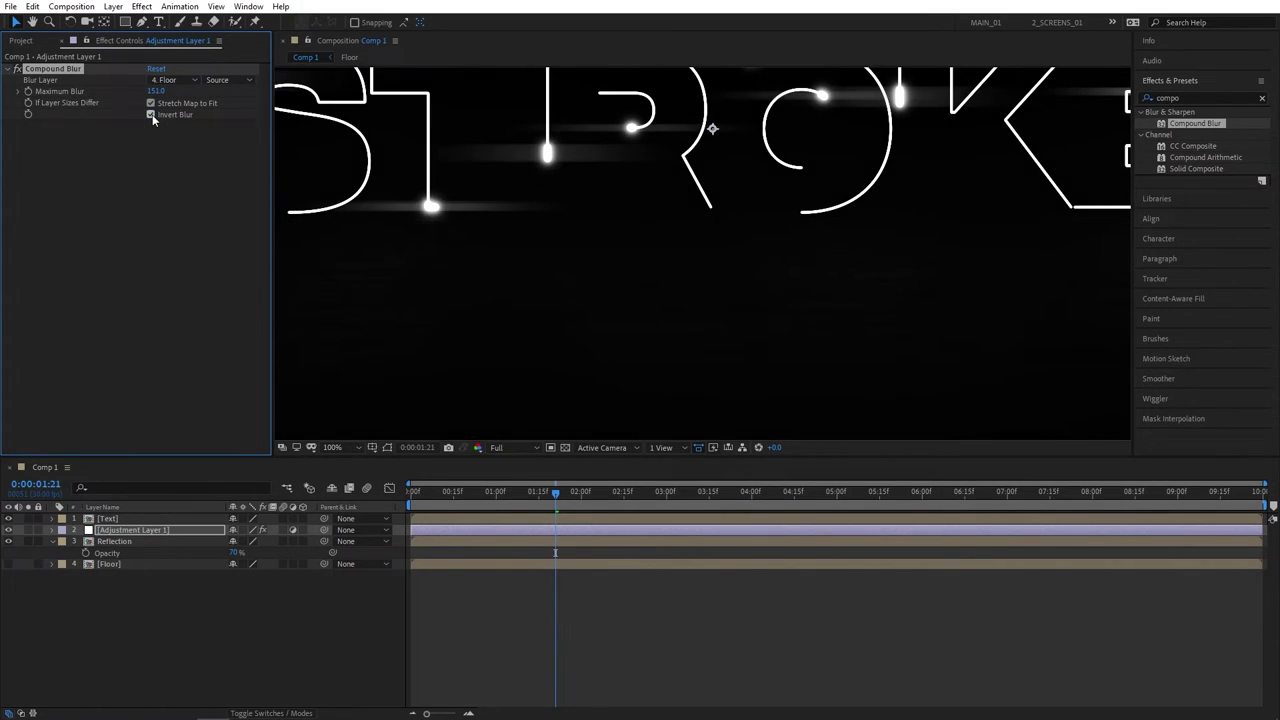
click(151, 115)
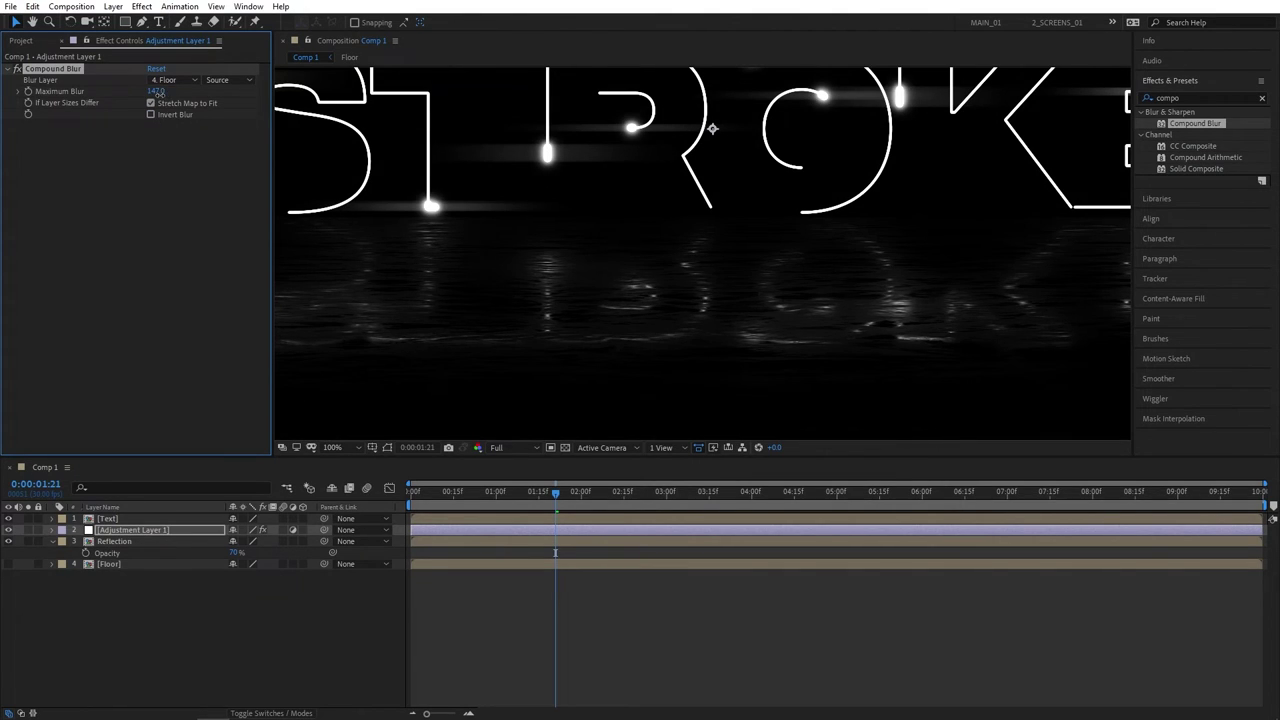
click(156, 91)
text(5)
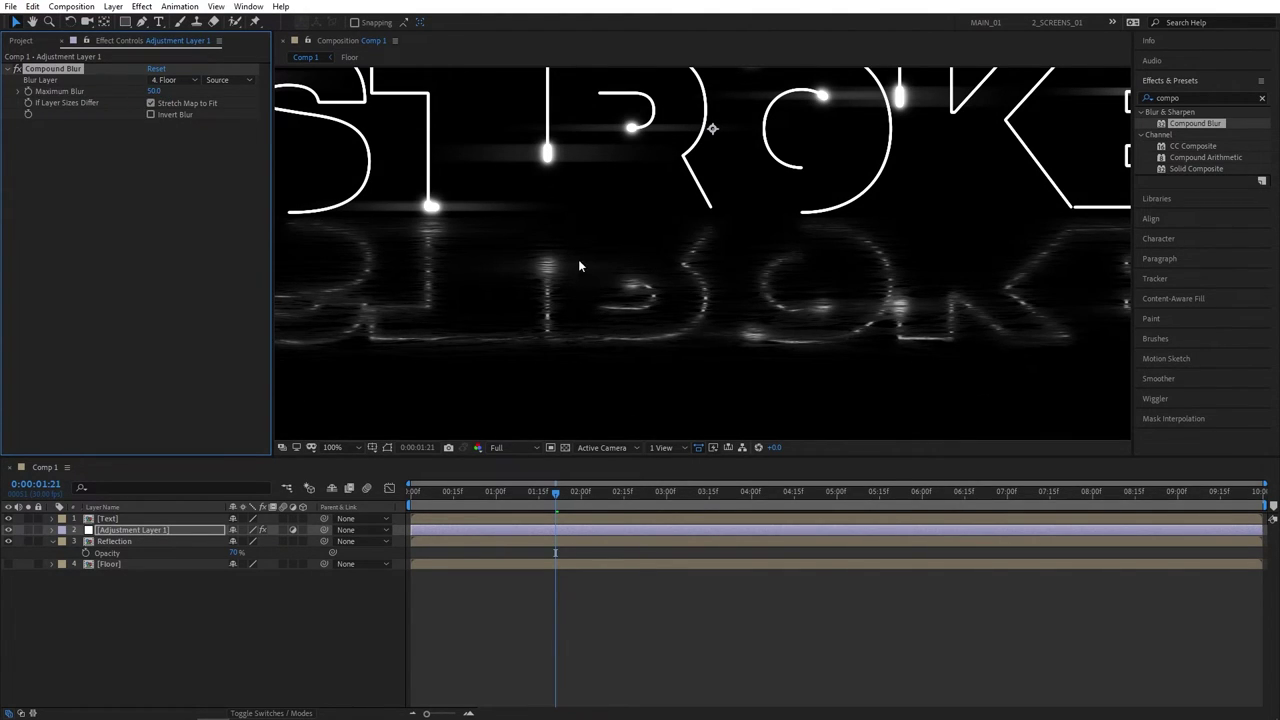
scroll(533, 260, down, 2)
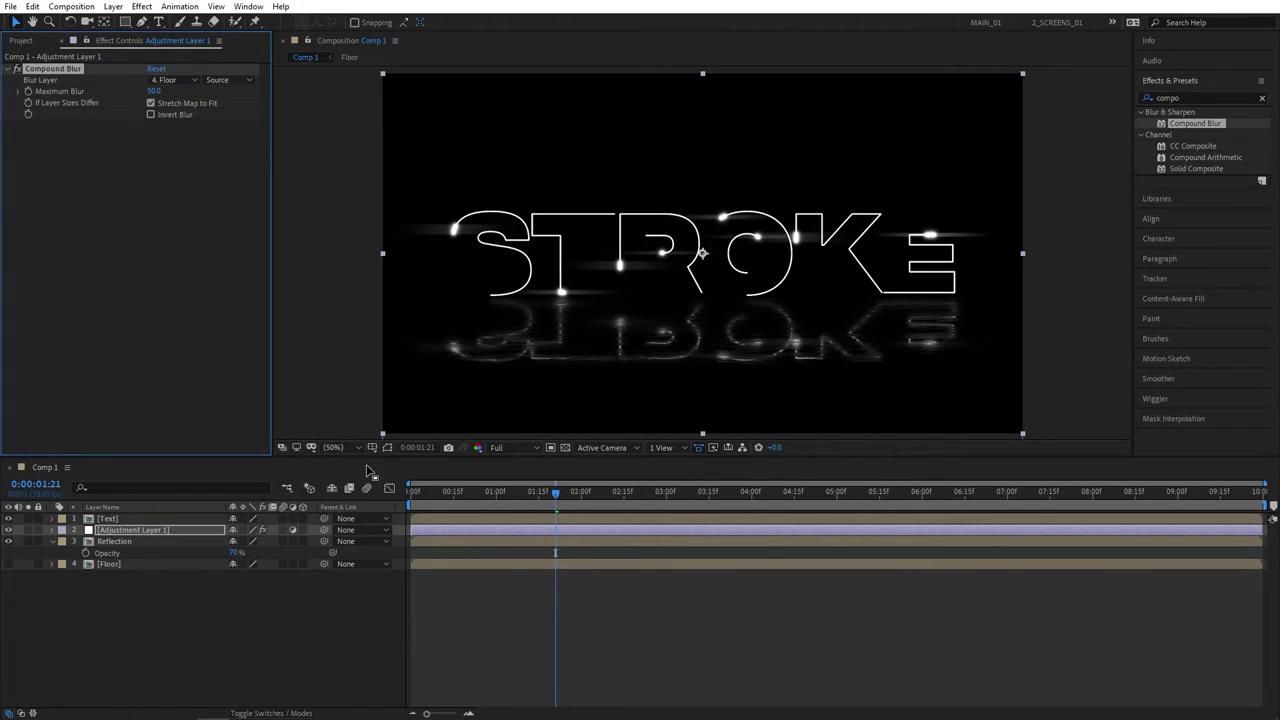
Preview the reflection animation from near the start
click(428, 496)
key(space)
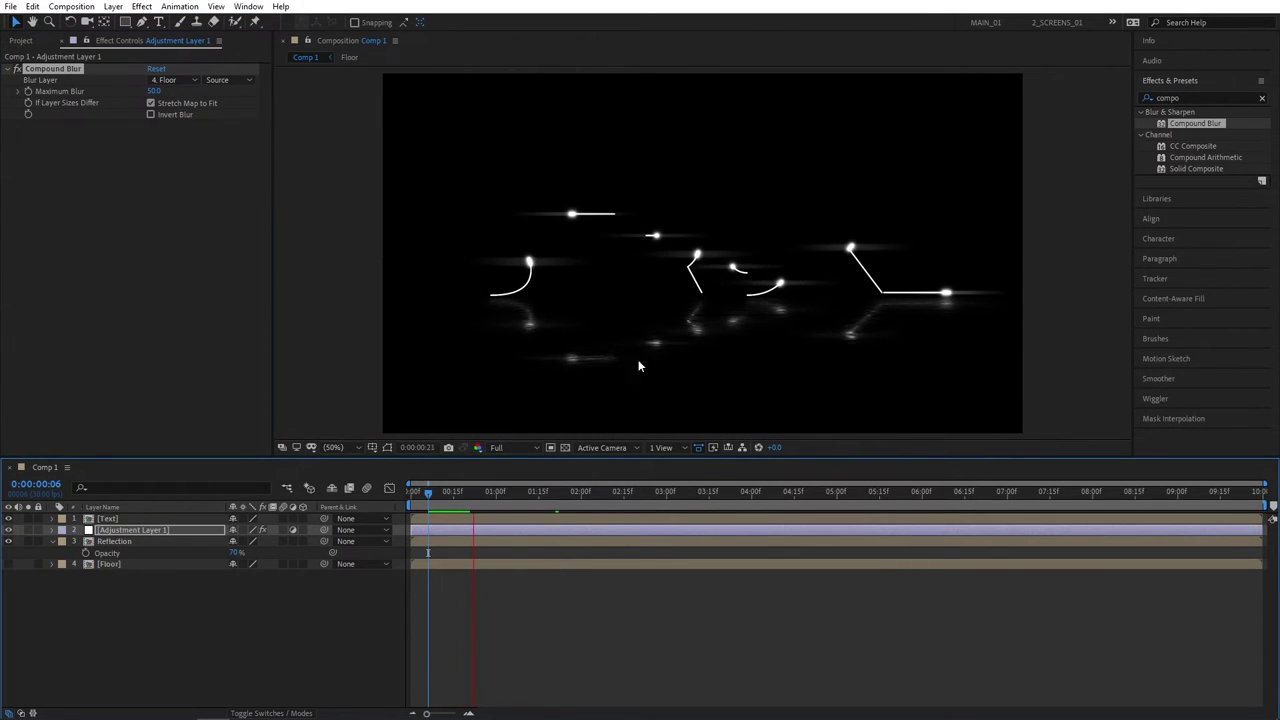
click(179, 611)
Pre-compose Text, Adjustment Layer 1, Reflection and Floor into a precomp named 'Animation'
drag(240, 608, 133, 521)
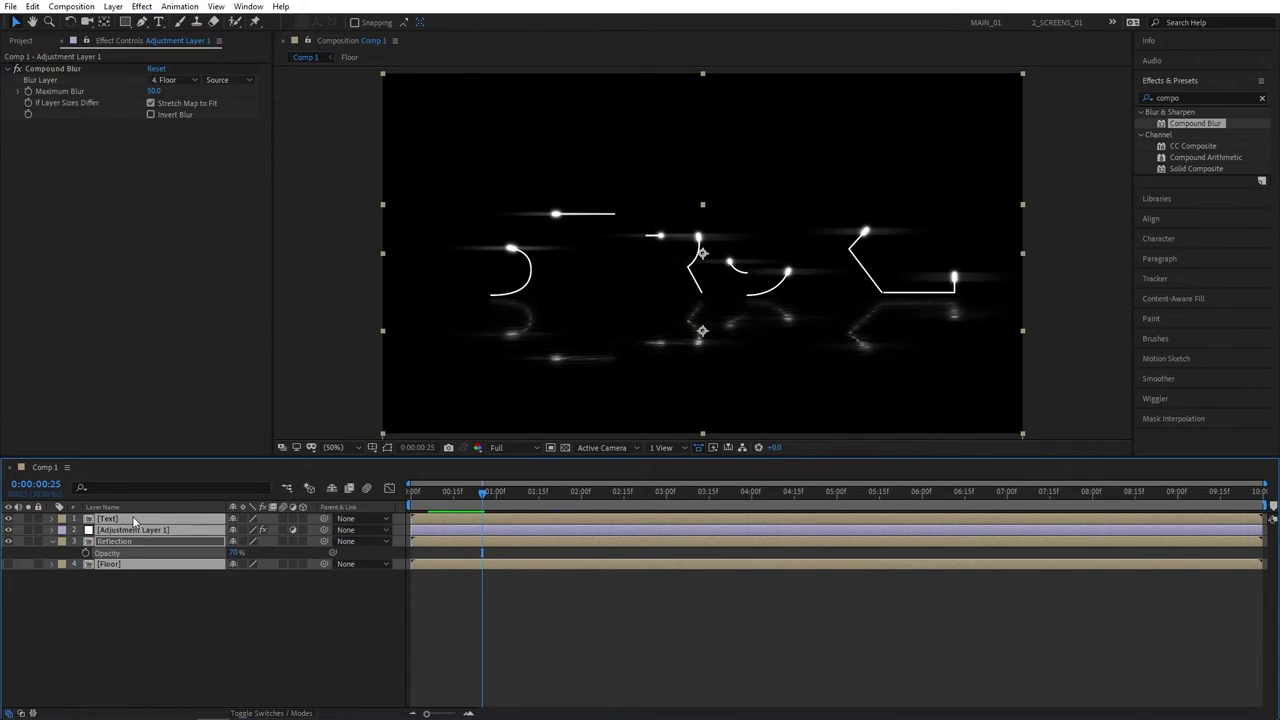
right_click(123, 521)
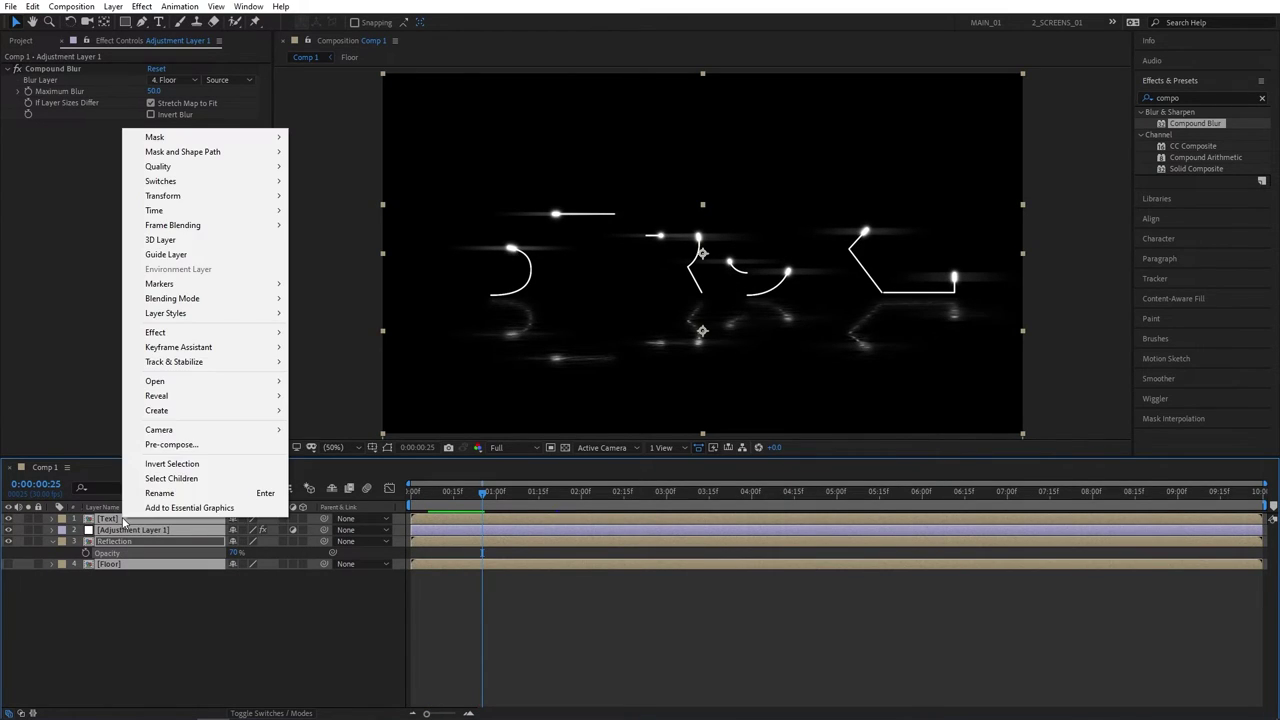
click(160, 446)
text(An)
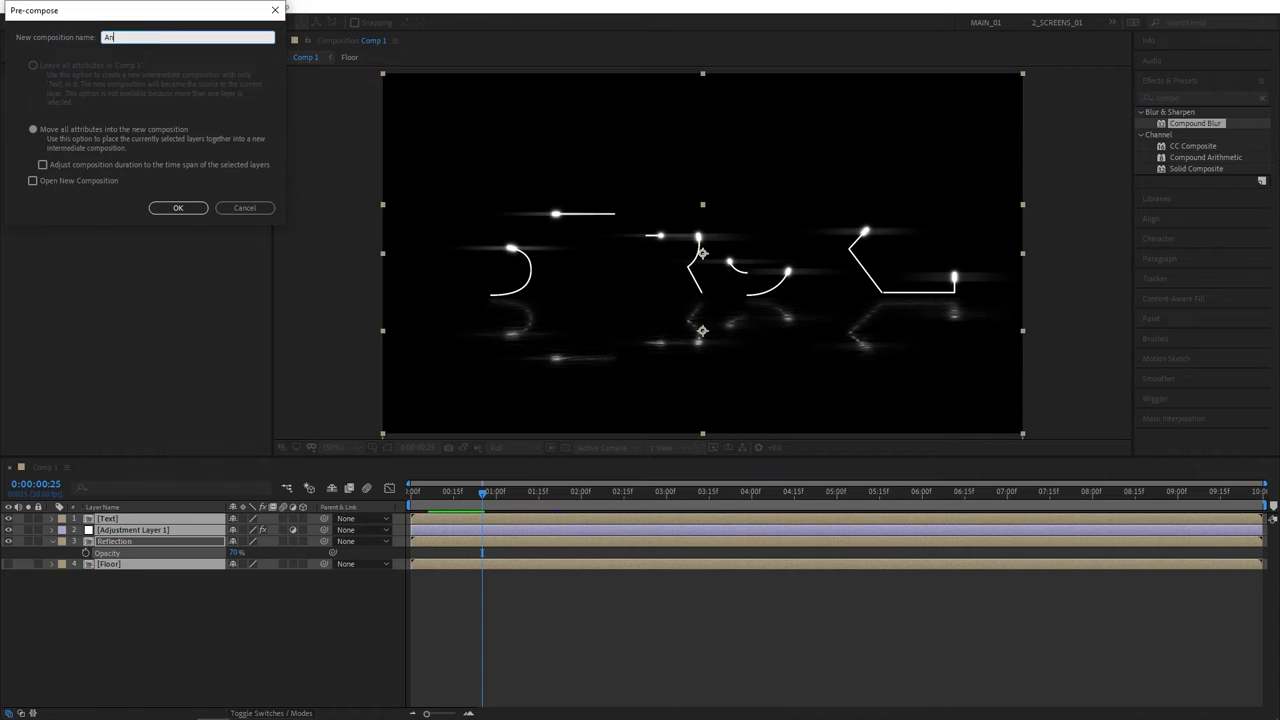
text(imation)
key(Return)
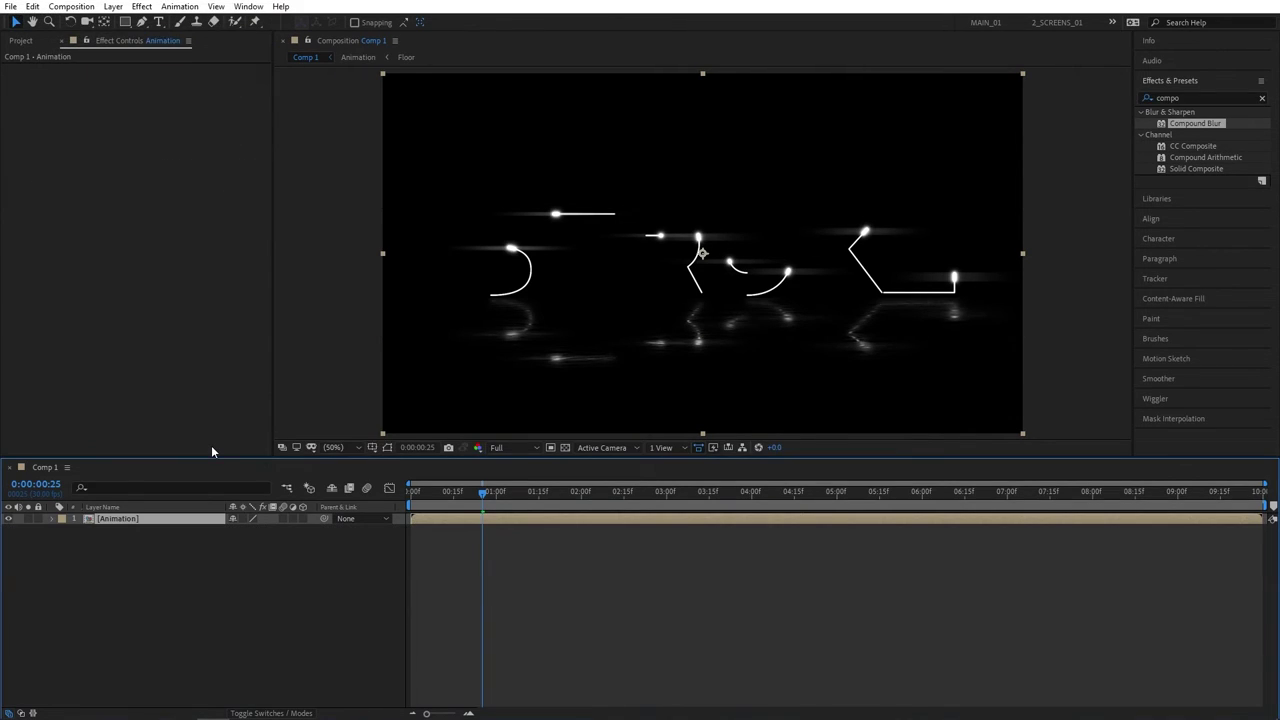
click(188, 558)
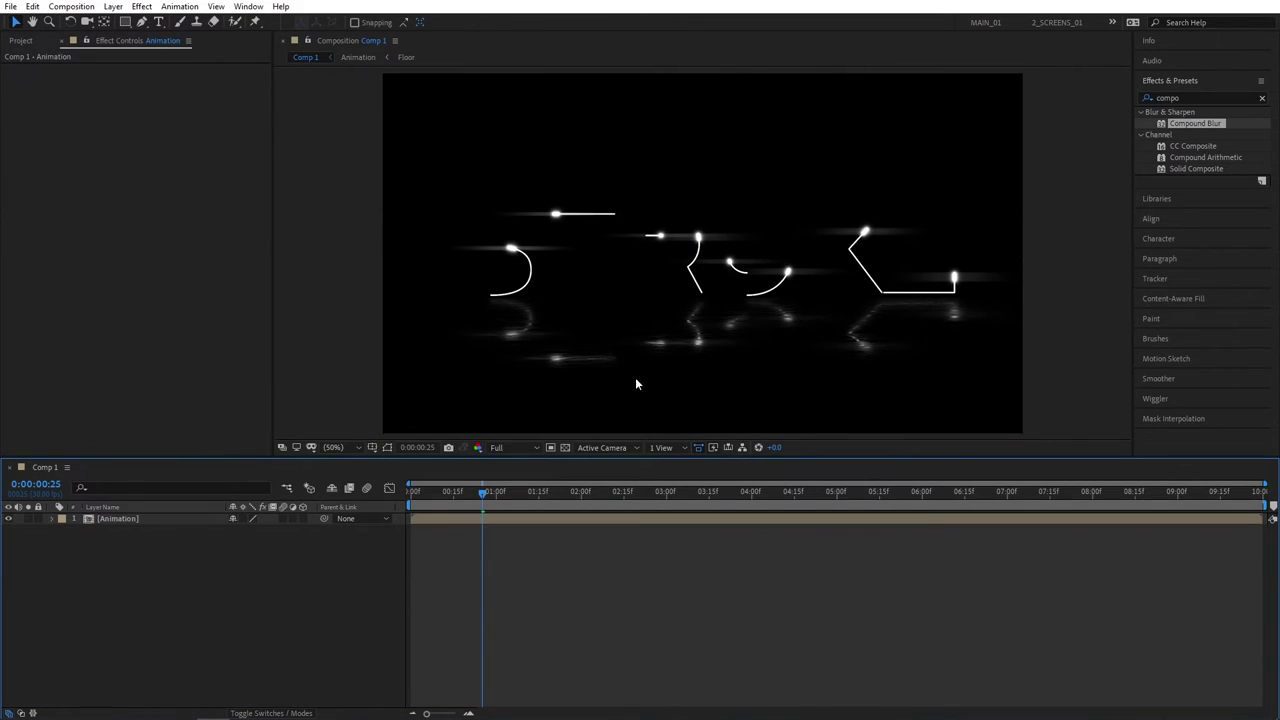
right_click(94, 562)
Create a black solid named 'BG' and move it below Animation
mouse_move(212, 569)
click(302, 462)
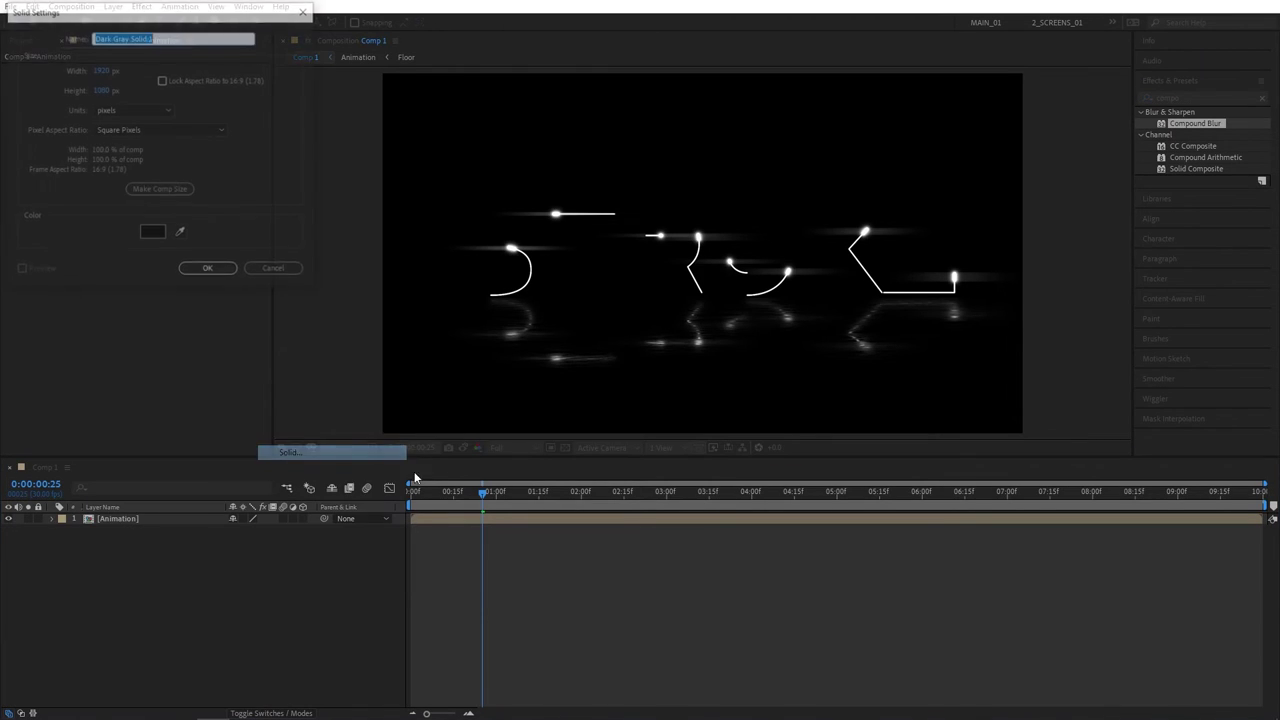
text(BG)
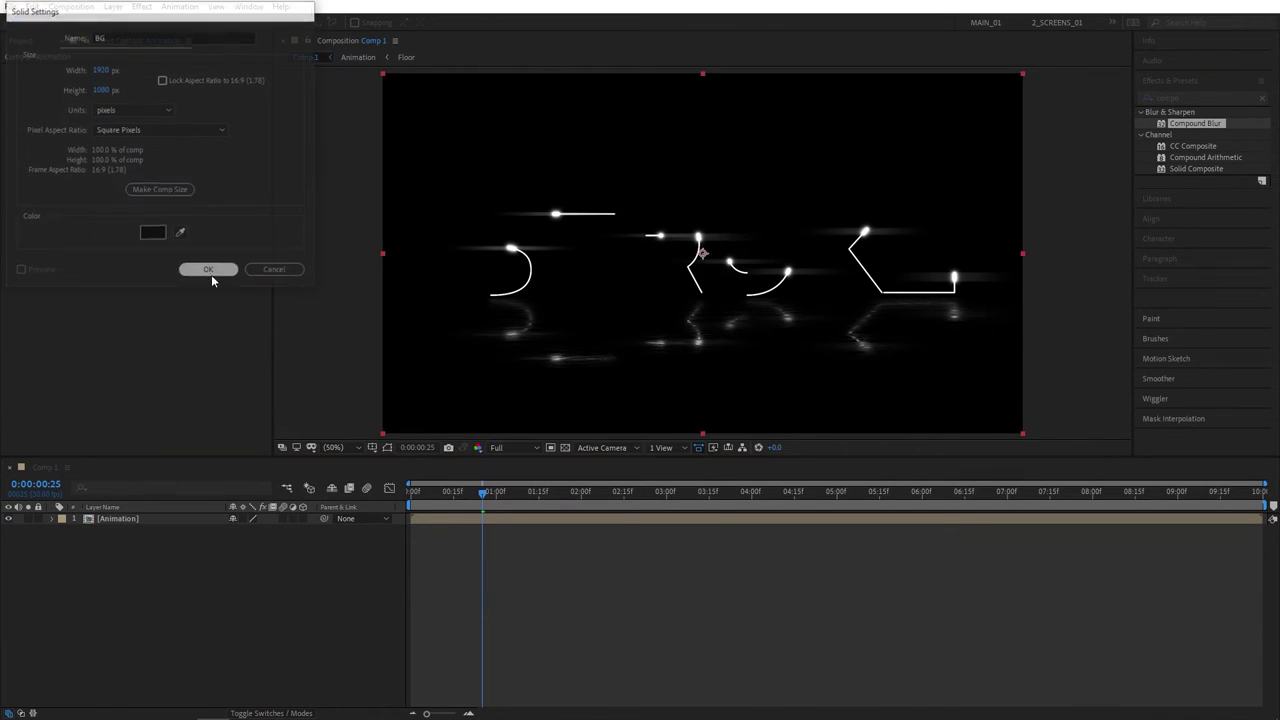
click(209, 271)
drag(115, 520, 90, 549)
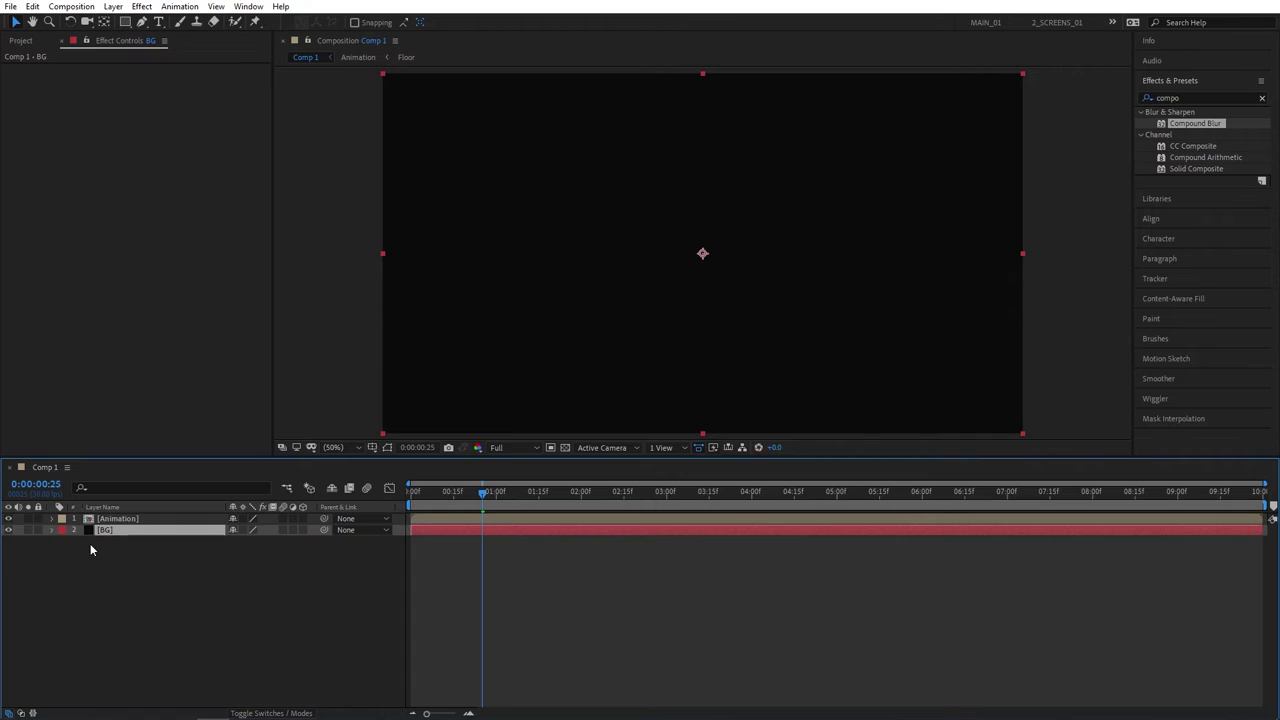
click(175, 593)
Apply Gradient Ramp to BG running from the top-left to the bottom-right corner
click(1190, 97)
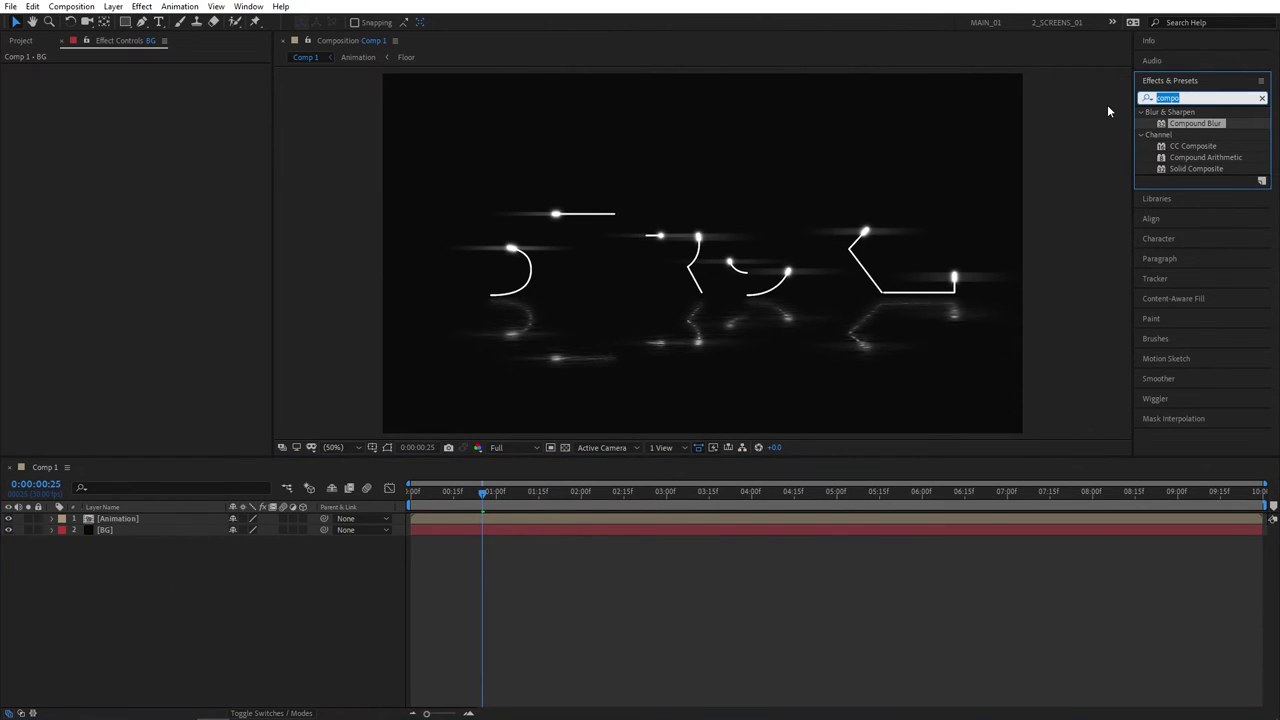
text(gradie)
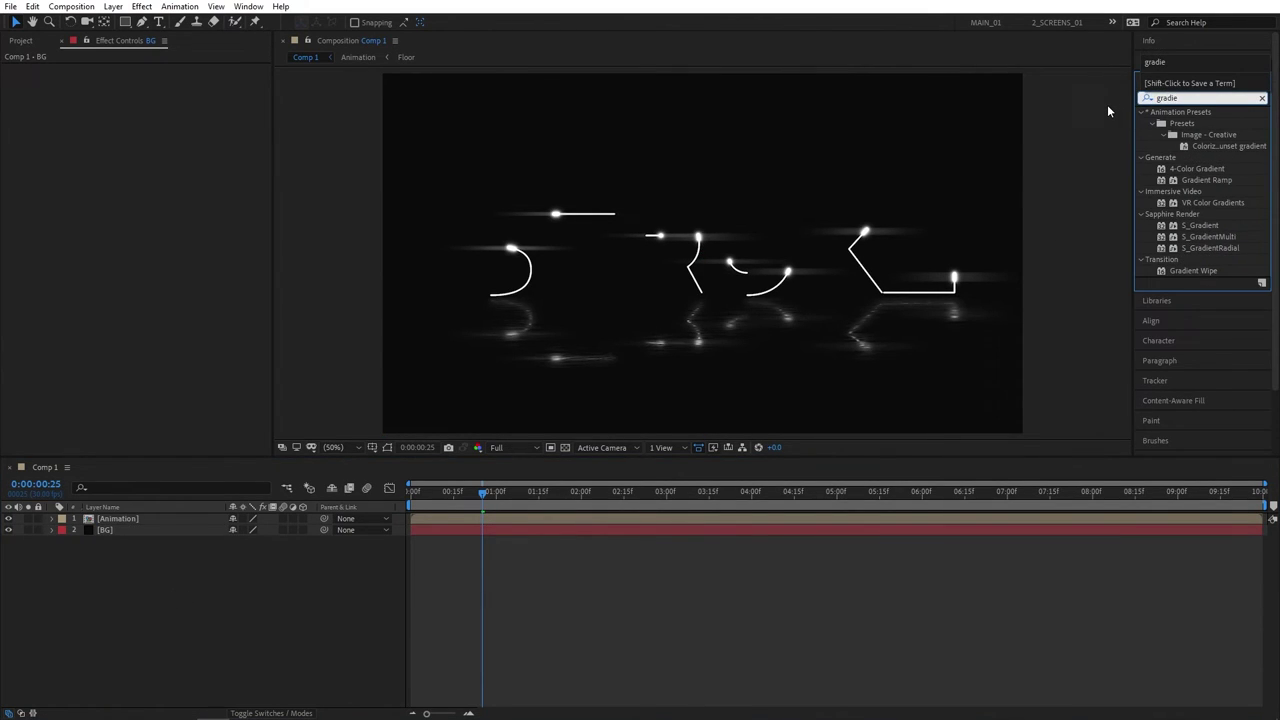
drag(1205, 180, 118, 531)
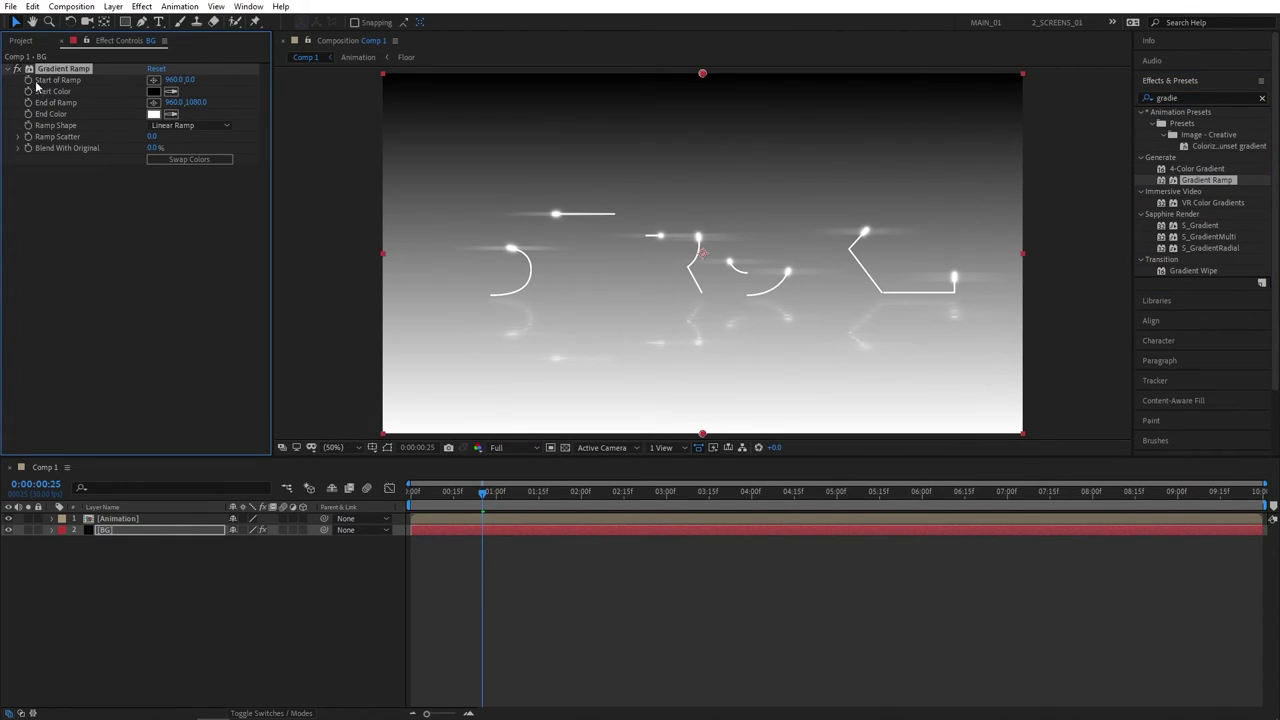
click(153, 80)
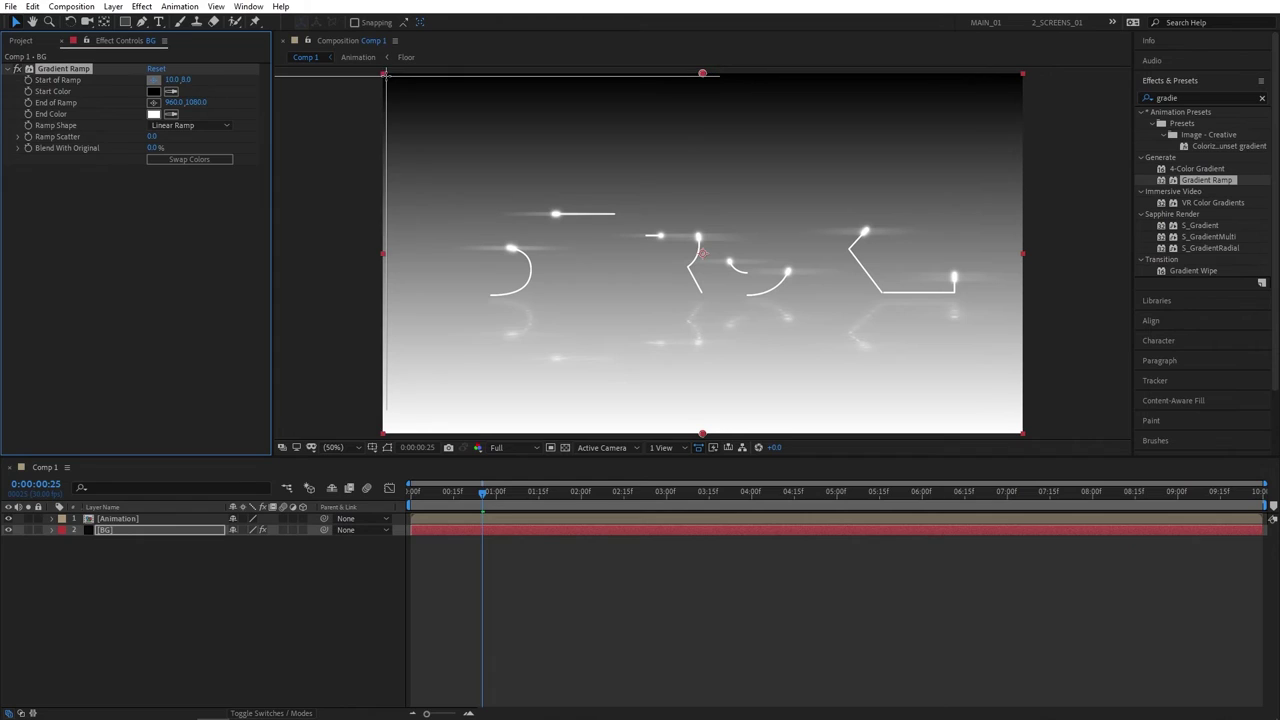
click(385, 80)
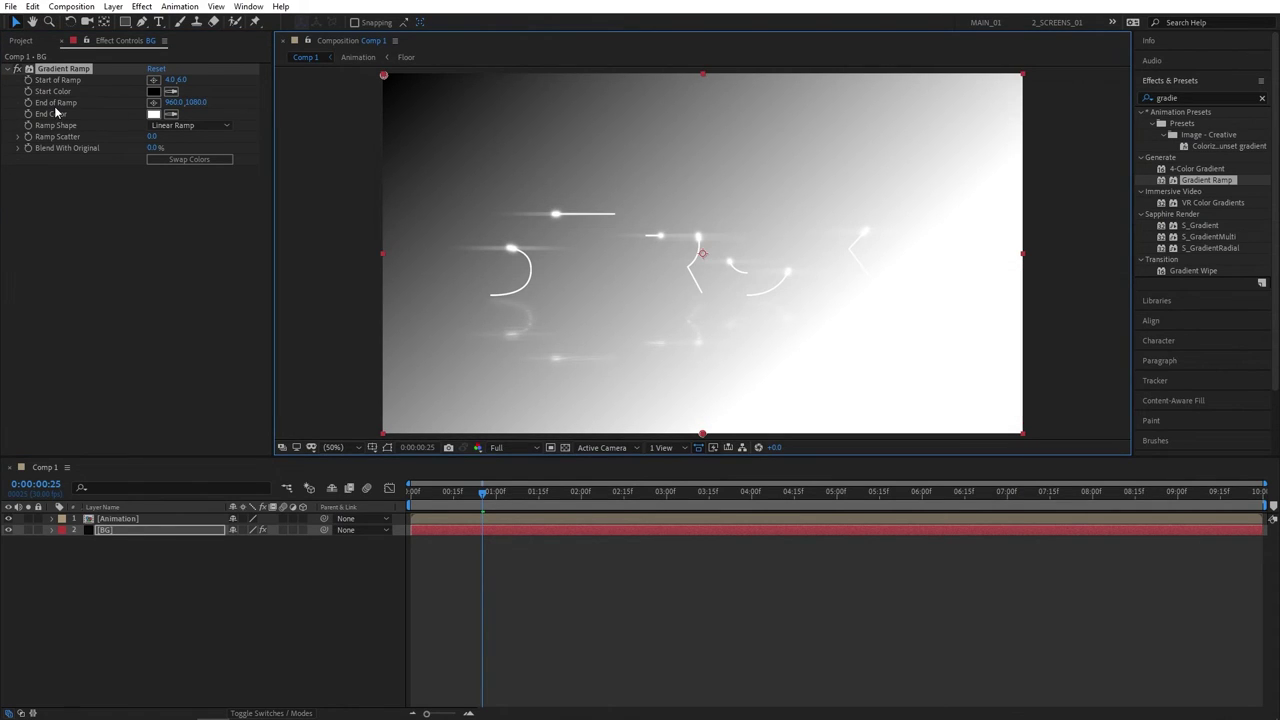
click(153, 102)
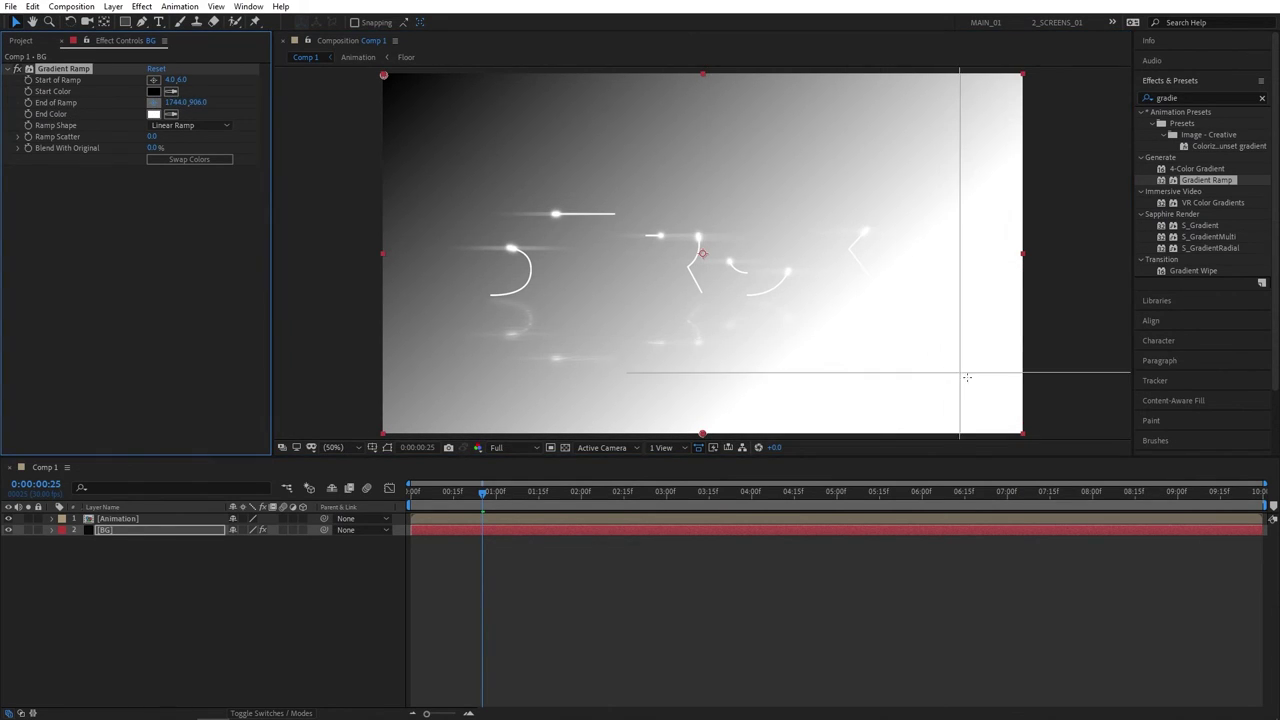
click(1022, 433)
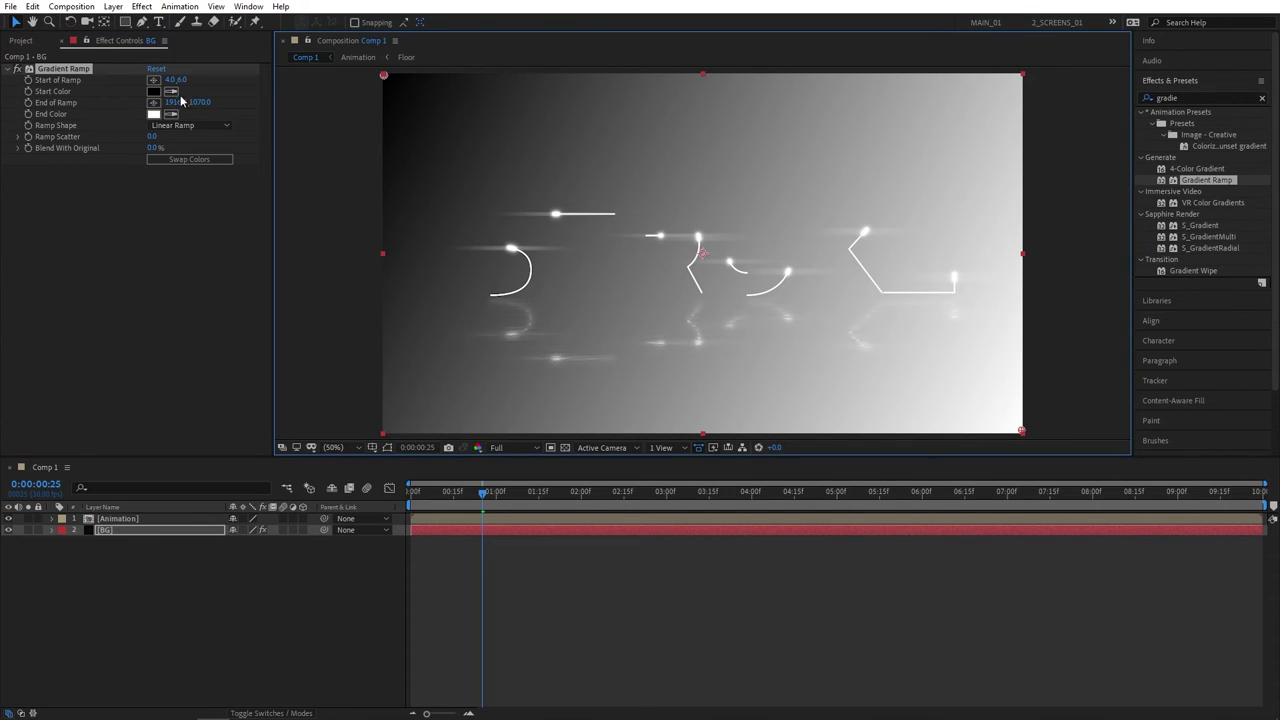
click(153, 91)
Set the ramp Start Color to navy and End Color to a bright blue
click(203, 100)
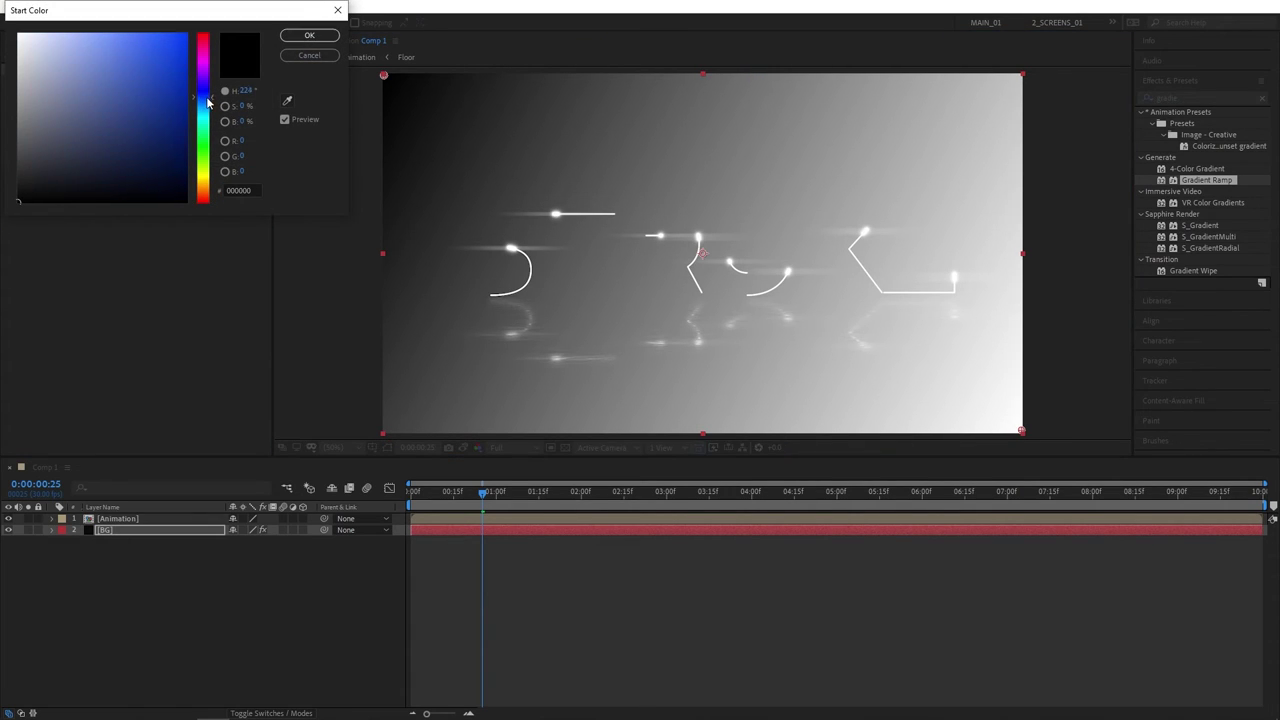
drag(245, 121, 248, 150)
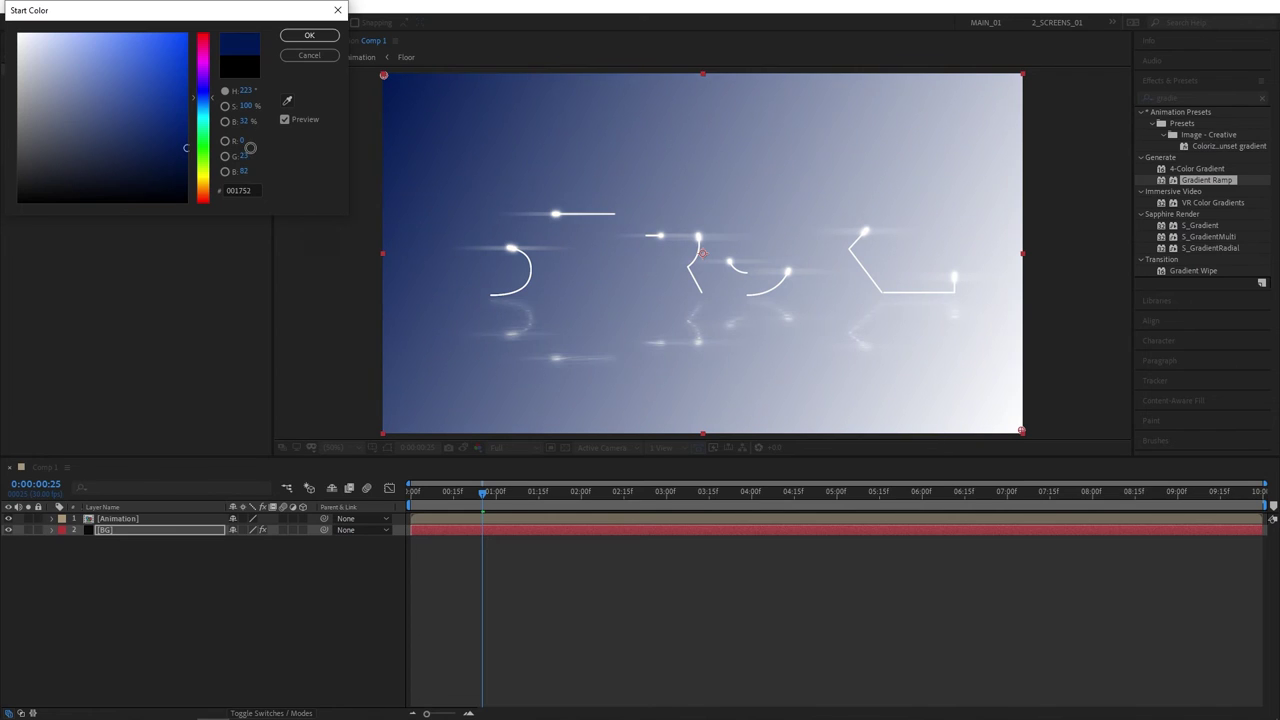
click(322, 42)
click(153, 113)
click(203, 108)
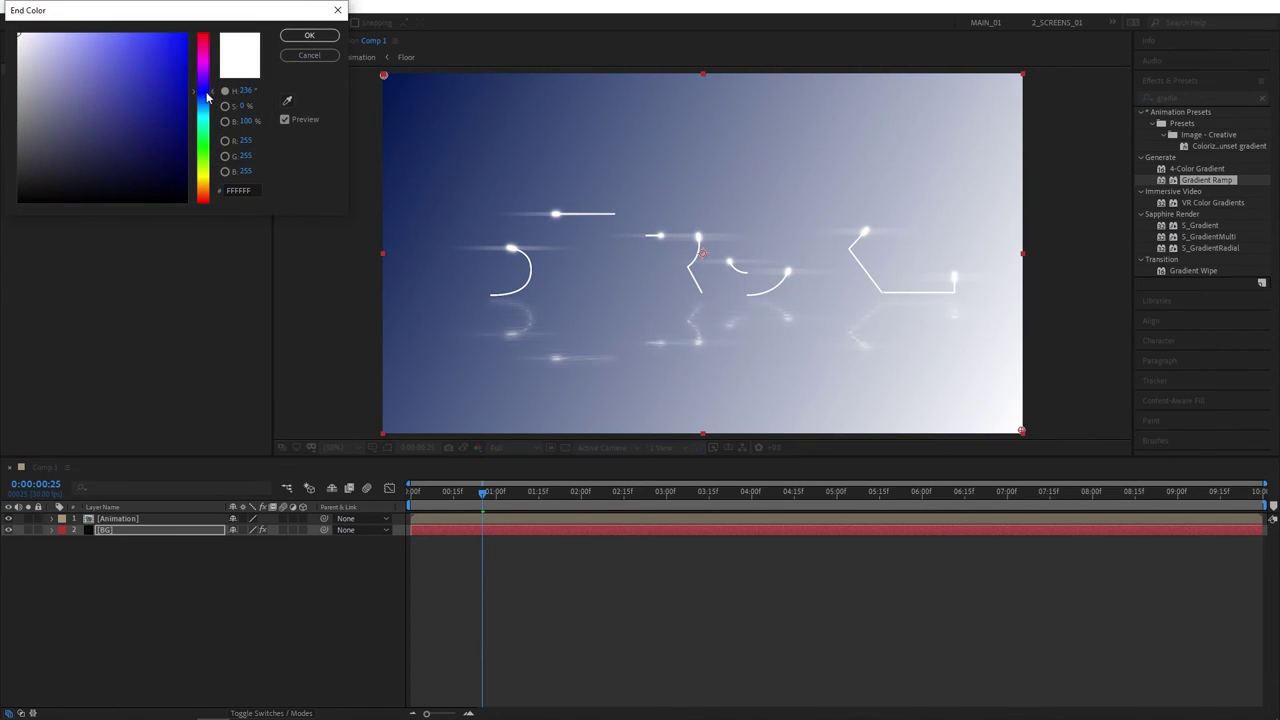
mouse_move(180, 40)
mouse_down()
mouse_move(247, 22)
mouse_move(187, 60)
mouse_move(180, 32)
mouse_up()
click(309, 35)
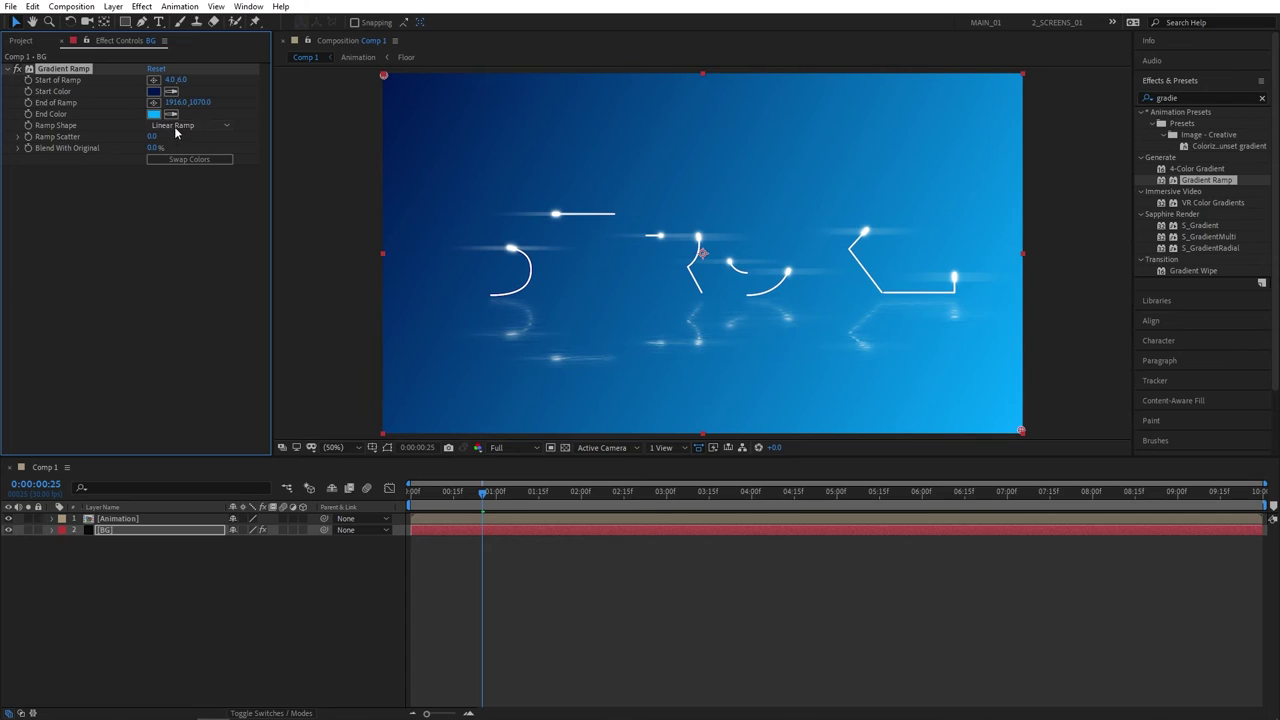
Make the gradient a Radial Ramp with Ramp Scatter 200
click(172, 126)
click(193, 156)
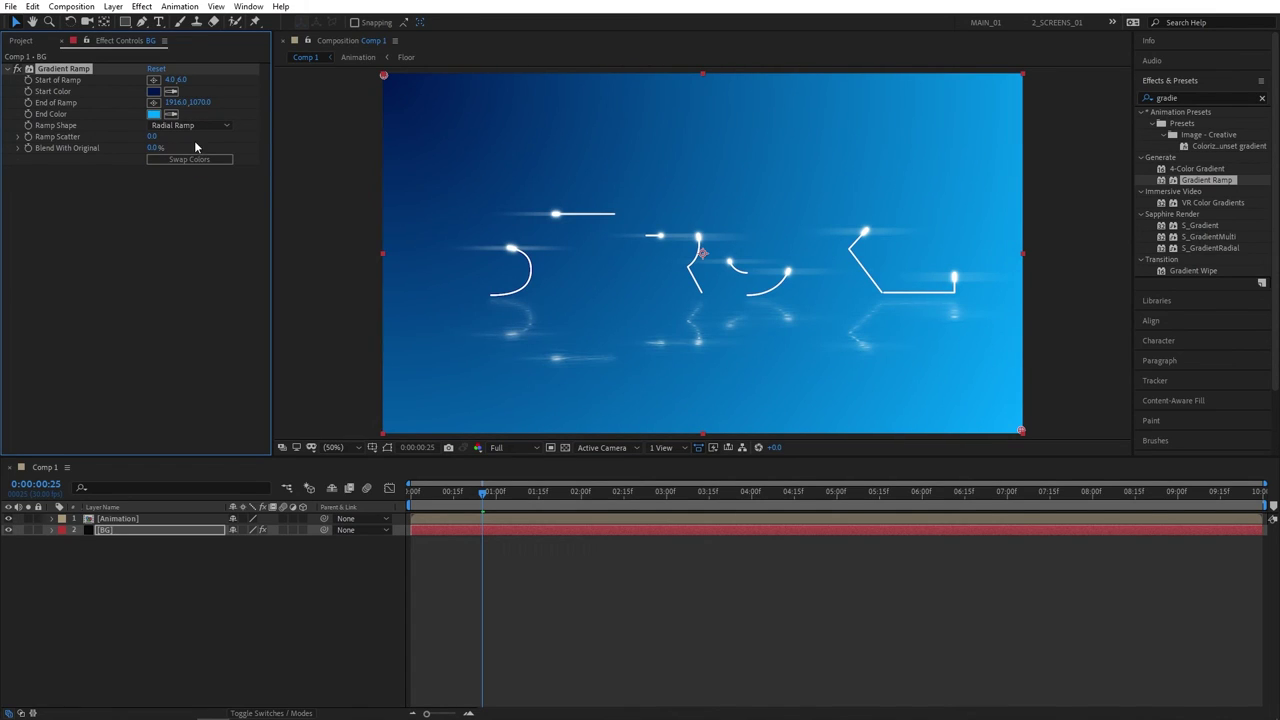
click(153, 136)
key(Return)
Darken the End Color to deep teal and preview the animation
click(155, 114)
mouse_move(180, 125)
mouse_down()
mouse_move(191, 138)
mouse_move(185, 113)
mouse_up()
click(205, 140)
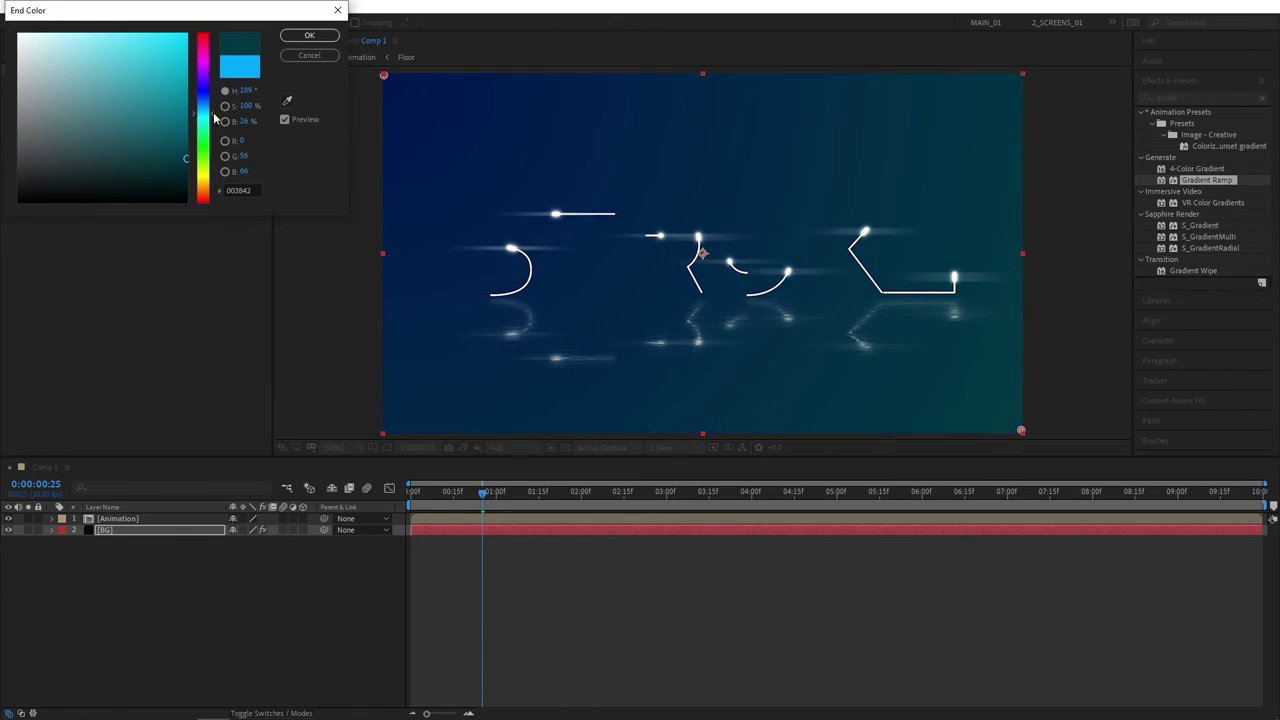
key(Return)
key(space)
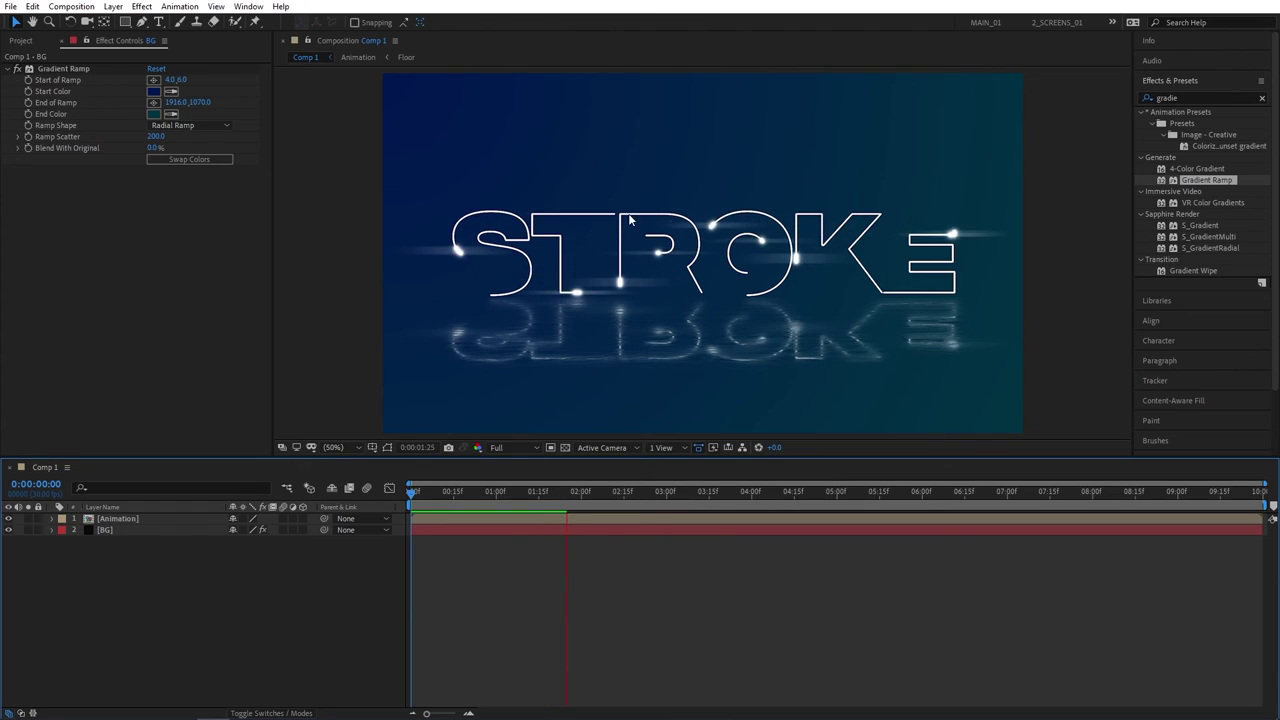
mouse_move(581, 491)
mouse_down()
mouse_move(557, 493)
mouse_move(659, 500)
mouse_move(597, 502)
mouse_up()
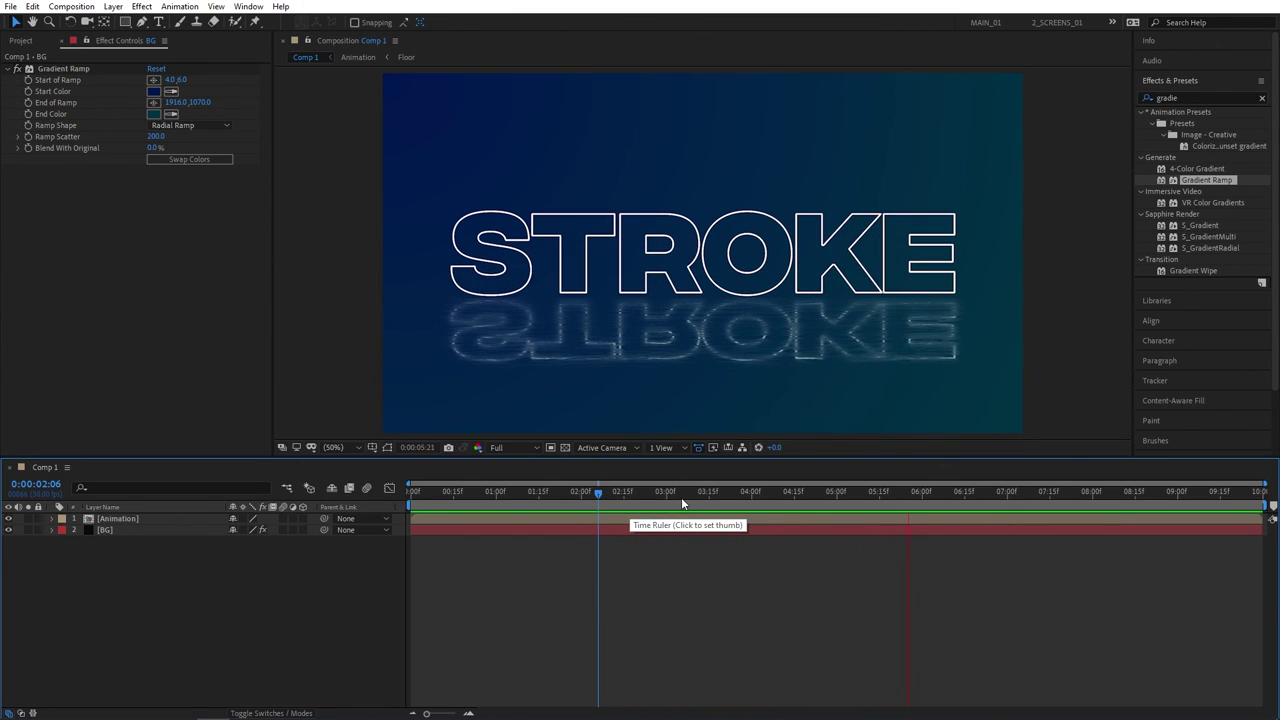
mouse_move(681, 497)
mouse_down()
mouse_move(598, 500)
mouse_move(688, 504)
mouse_up()
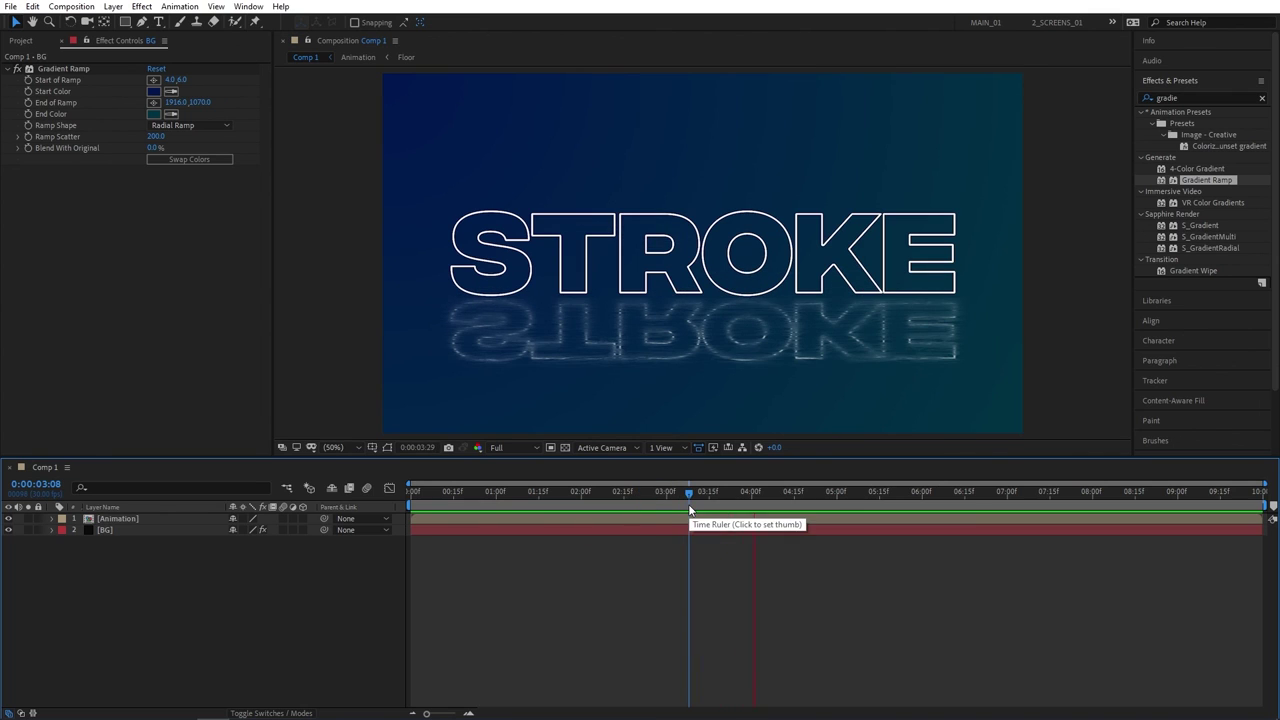